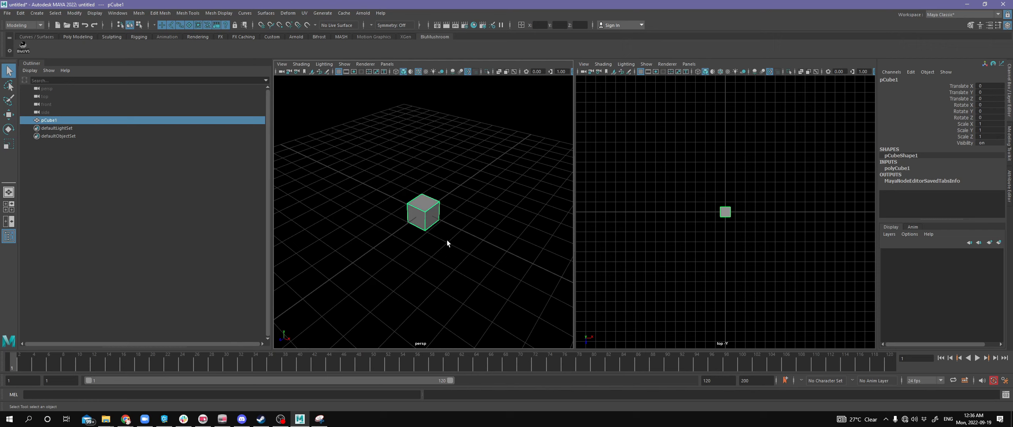
Step: Try moving pCube1 along the X axis and undo the move
left_click_drag(449, 242, 448, 244, "alt")
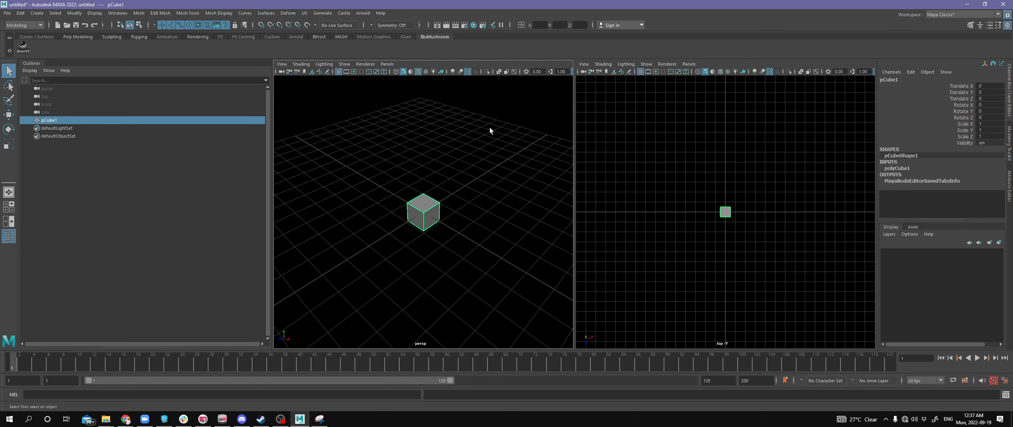
key("w")
left_click_drag(475, 242, 435, 236)
key("ctrl+z")
Step: Open the Expression Editor for pCube1's Translate X channel and check its selected attribute and default object
right_click(948, 114)
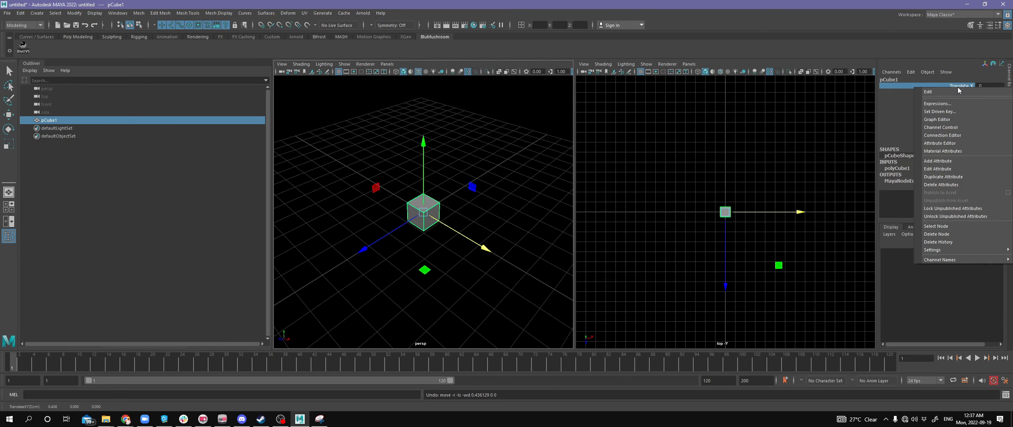
left_click(960, 106)
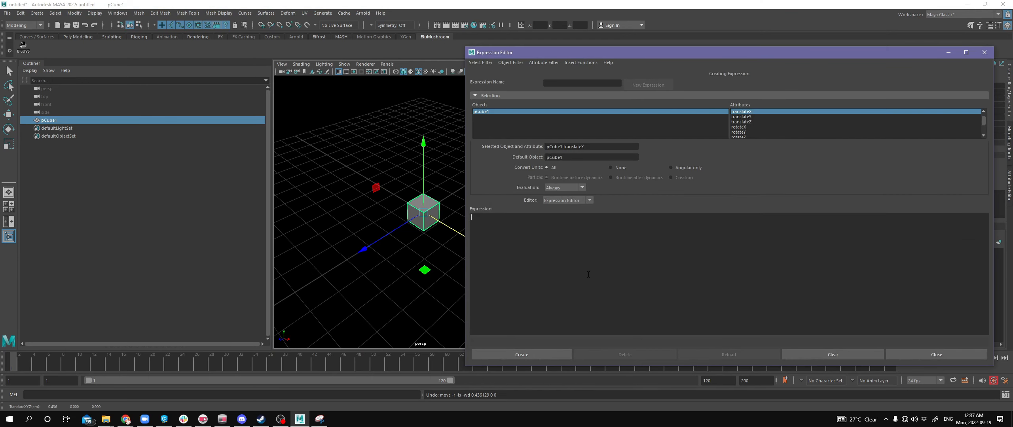
left_click_drag(573, 157, 515, 161)
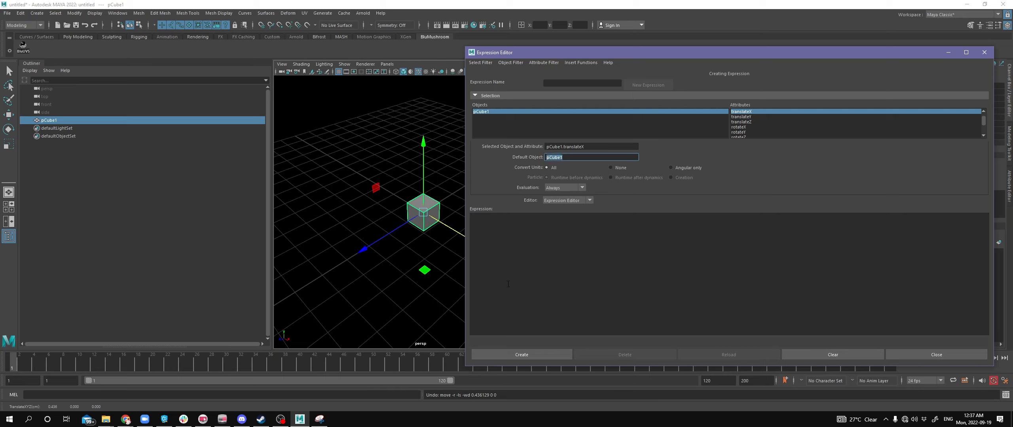
mouse_move(584, 147)
left_mouse_down()
mouse_move(558, 147)
mouse_move(566, 147)
left_mouse_up()
Step: Try out short attribute names such as tx, tz and rx as expression text, enlarging the text and clearing it
left_click(568, 272)
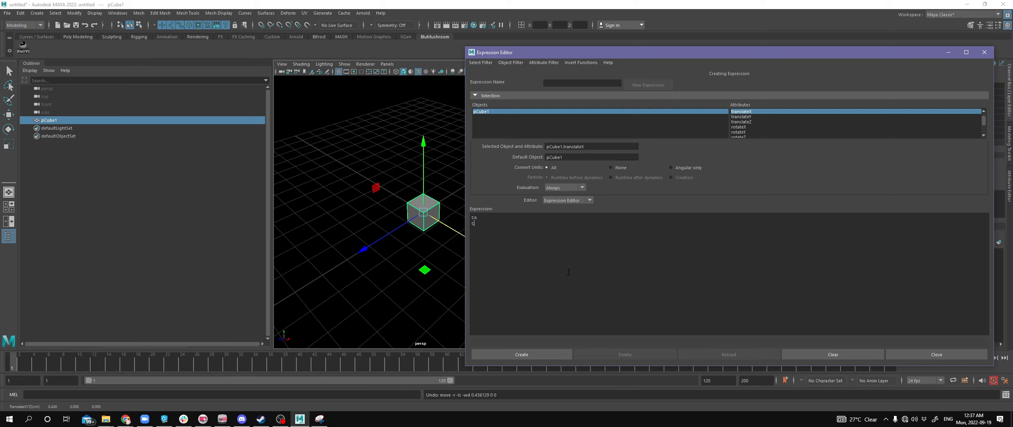
scroll(568, 272, "up", 3, "ctrl")
key("Return")
type("tz")
key("ctrl+a")
type("rx.,")
key("BackSpace")
key("BackSpace")
scroll(757, 131, "down", 1)
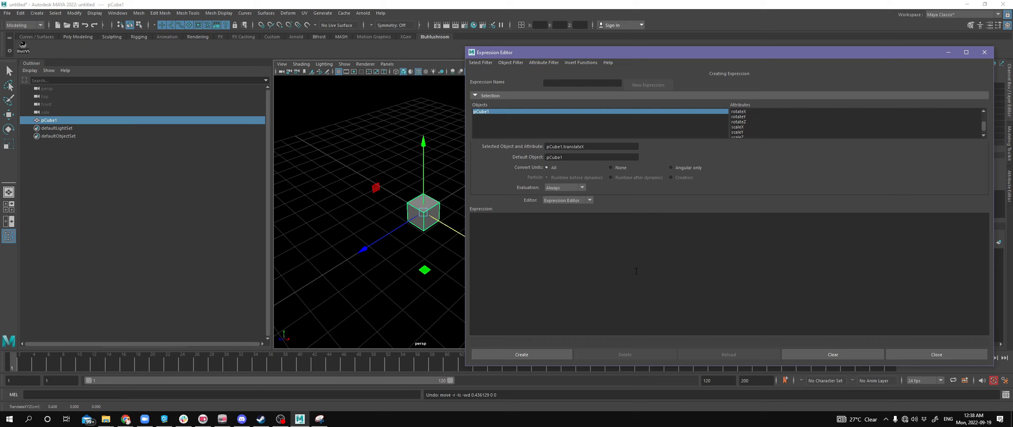
Step: Write the expression tx = 1; and copy it
type("tx = 1;")
key("ctrl+a")
key("ctrl+c")
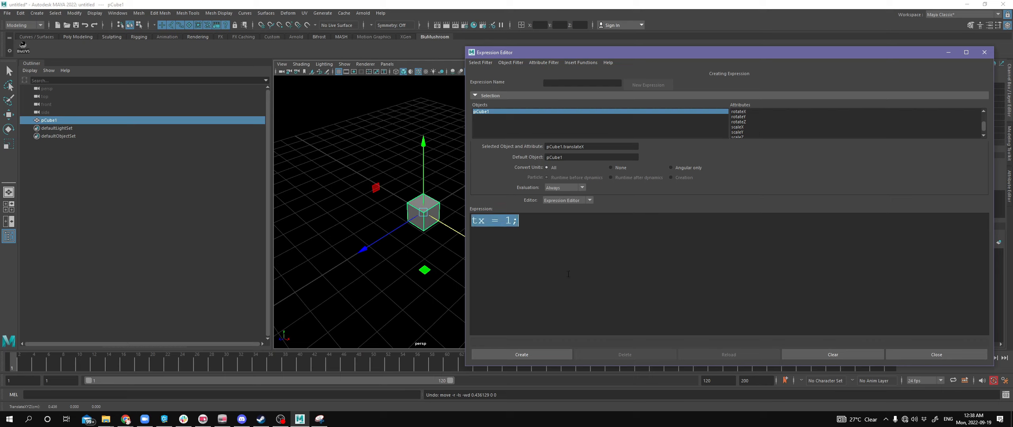
Step: Duplicate pCube1 and move the copy away from the original along the Z axis
left_click(409, 273)
key("q")
left_click(429, 227)
key("ctrl+d")
key("w")
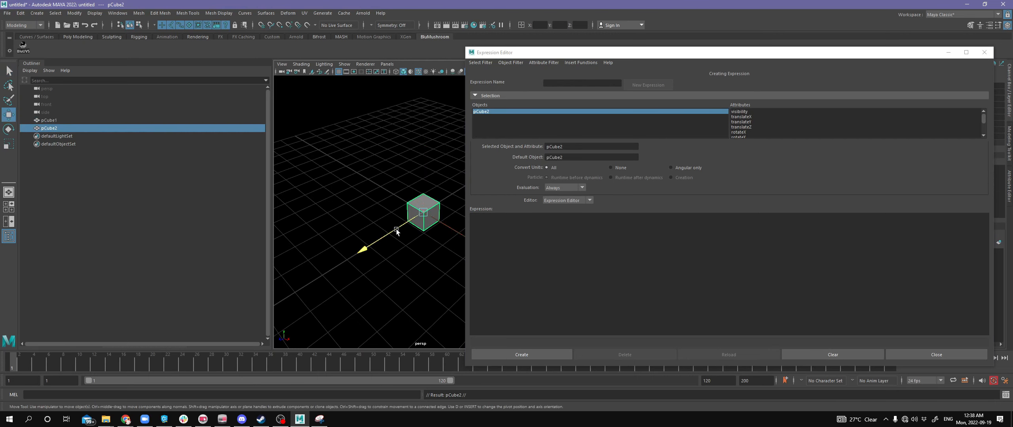
left_click(557, 286)
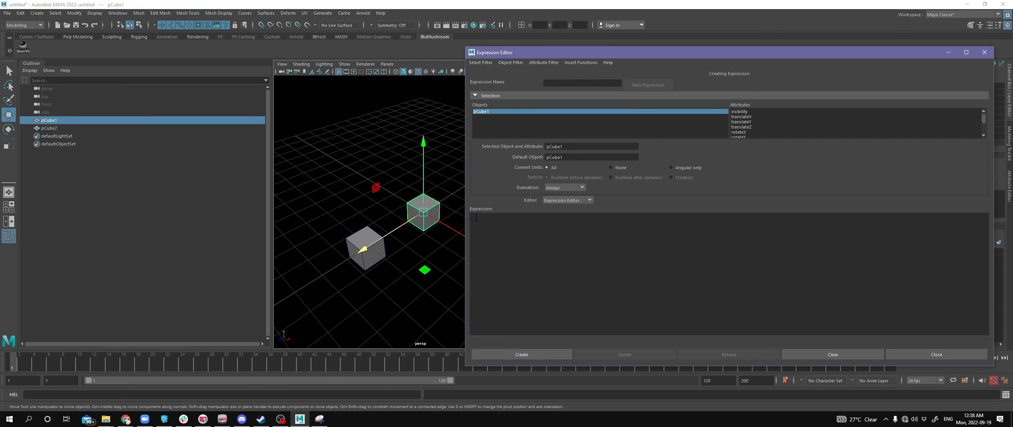
Step: Create the copied expression tx = 1; for pCube1 and display it under the translateX attribute
left_click(435, 221)
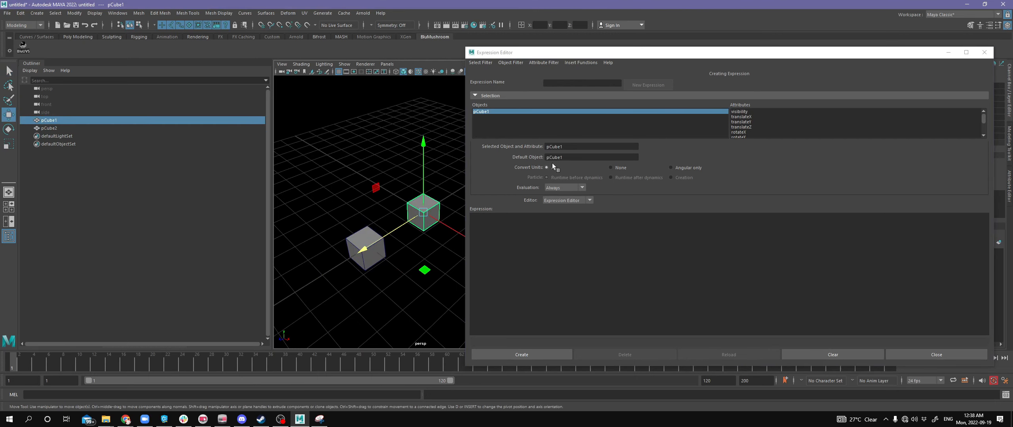
left_click_drag(407, 168, 419, 199)
left_click(593, 311)
key("ctrl+v")
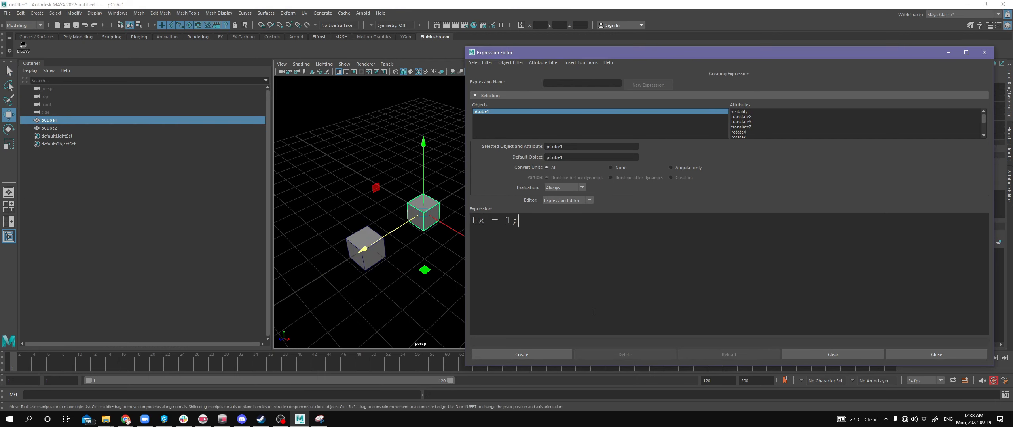
left_click(555, 357)
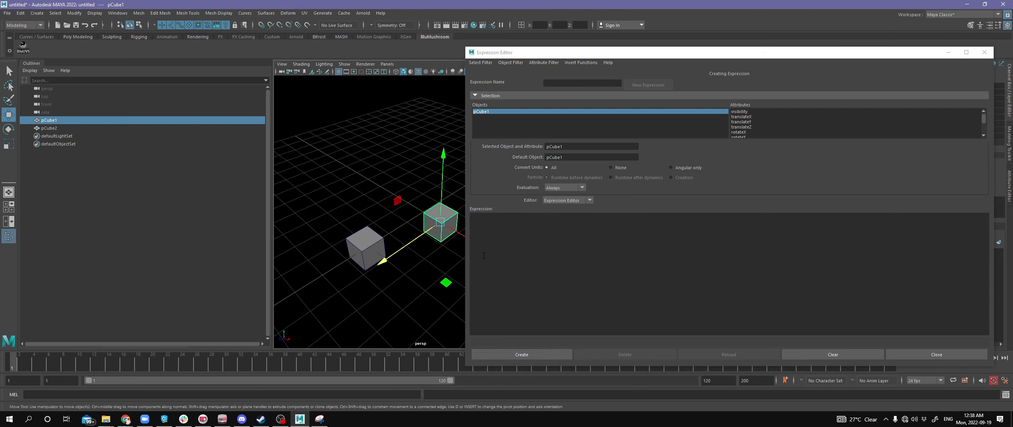
left_click(742, 117)
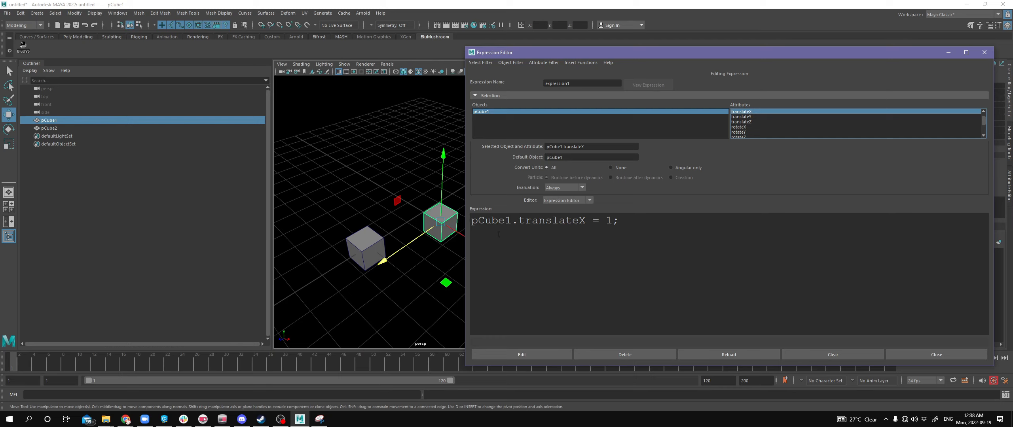
left_click(519, 233)
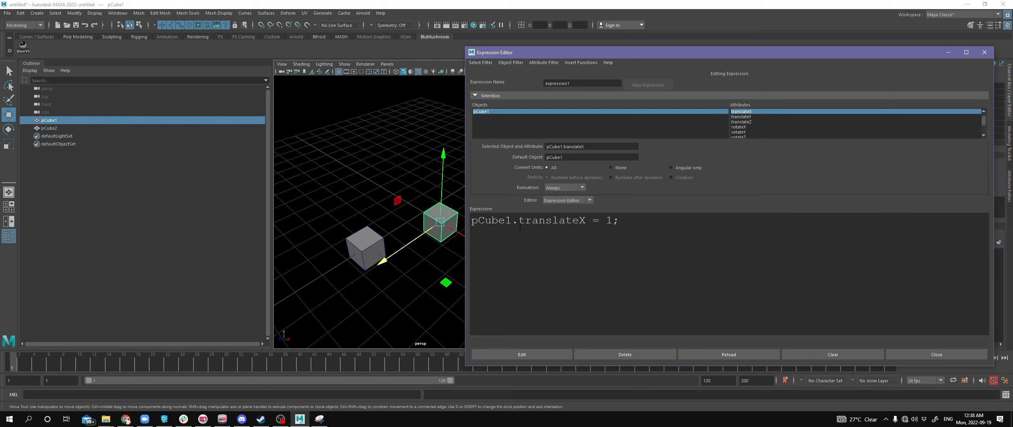
left_click_drag(519, 226, 629, 230)
left_click(633, 232)
Step: Create the expression tx = 1; for pCube2 and display it under that cube's translateX attribute
left_click(361, 257)
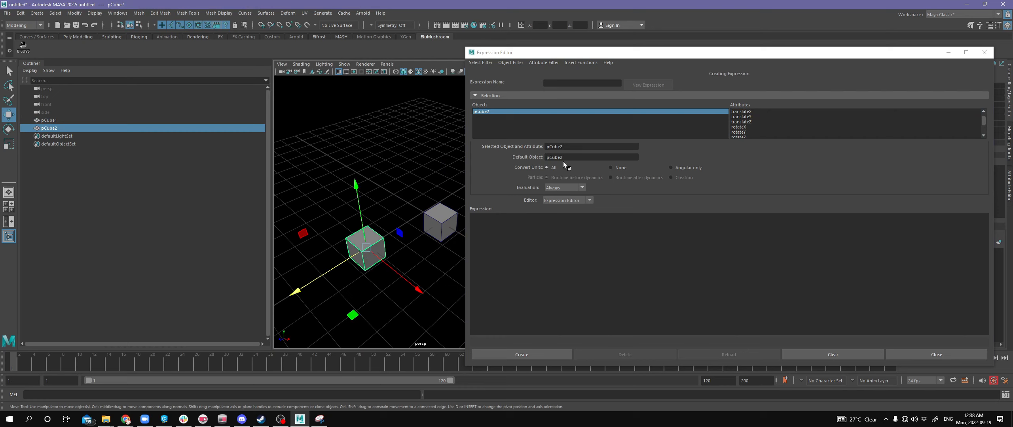
left_click(574, 284)
type("tx = 1;")
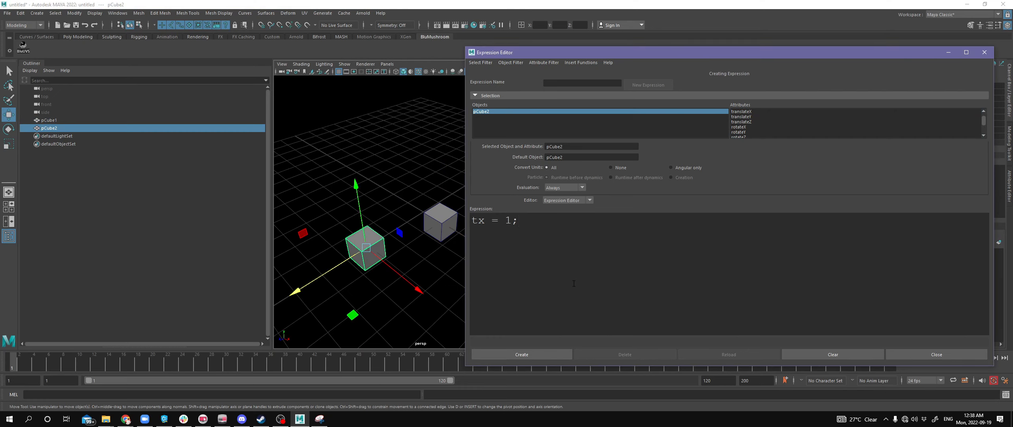
left_click(538, 357)
left_click(381, 279)
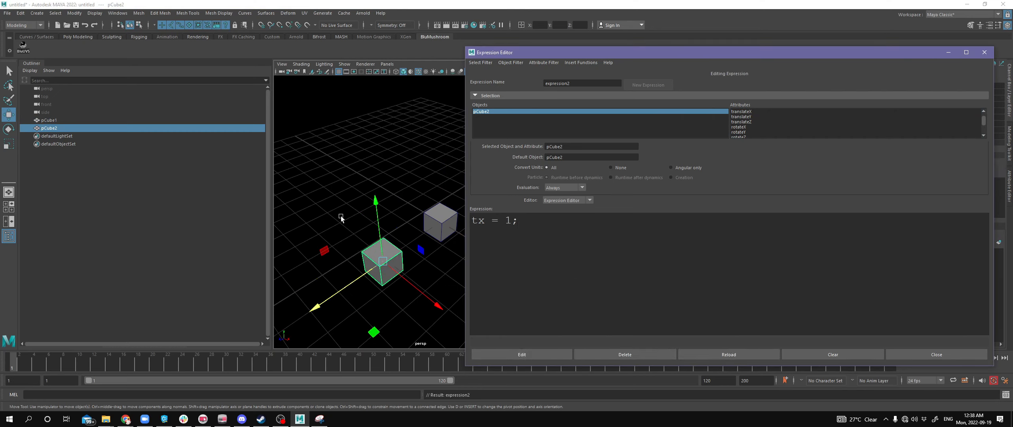
left_click(743, 111)
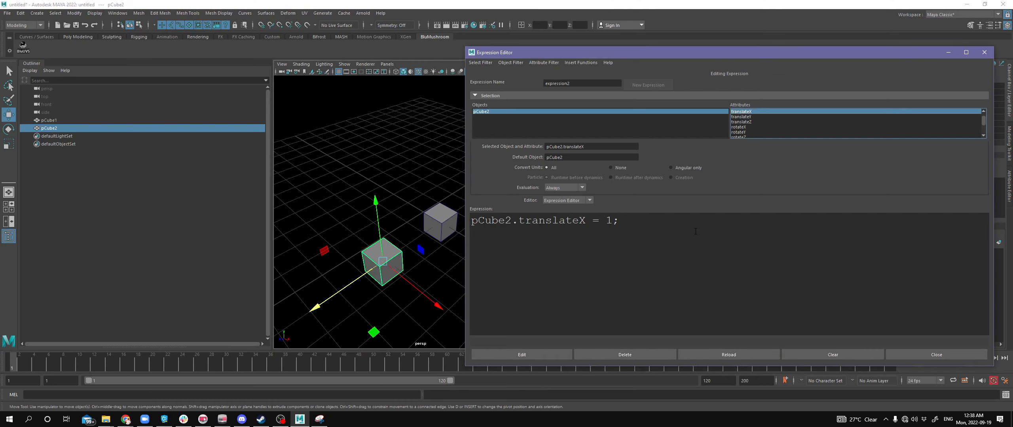
Step: Examine pCube1's translateX expression and the default object set for that cube
left_click(431, 211)
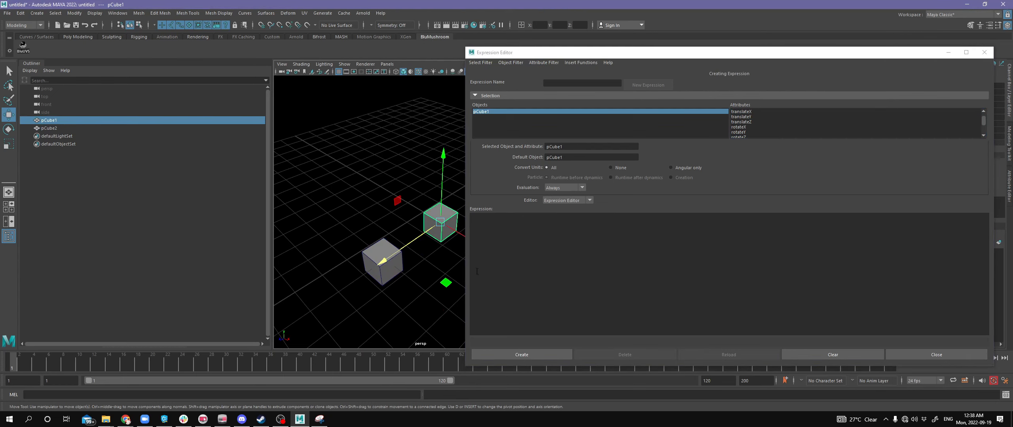
left_click(746, 112)
left_click(519, 221)
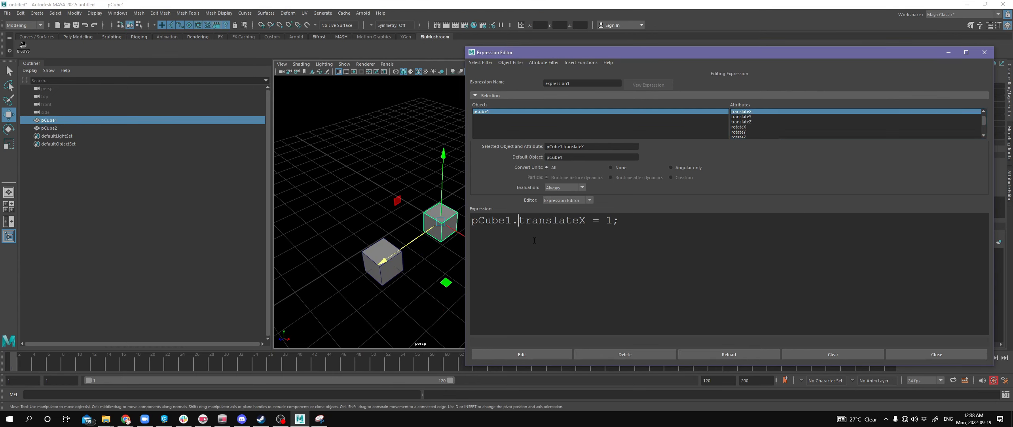
left_click(429, 230)
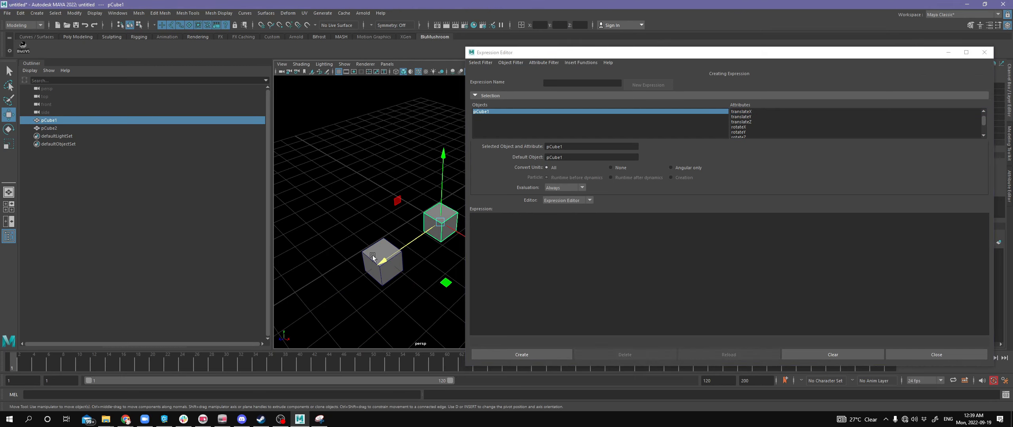
double_click(554, 157)
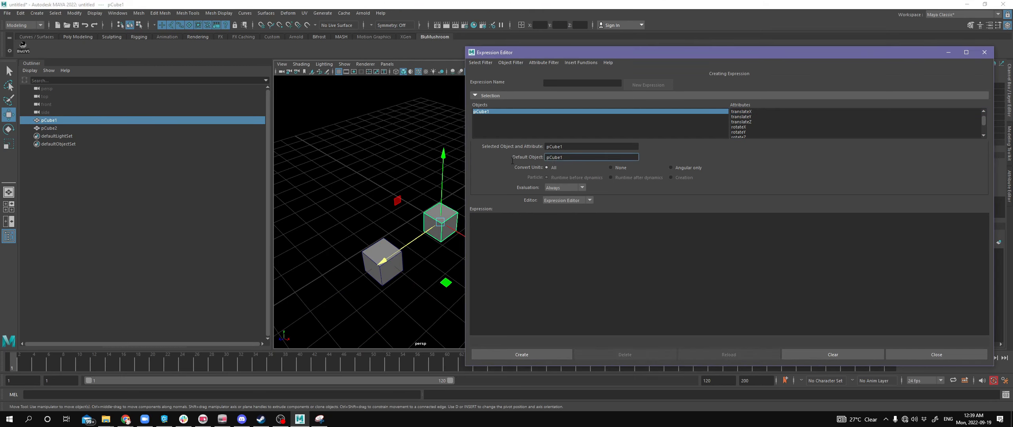
Step: Try to create a second translate expression, tx = 2;, for pCube2
left_click_drag(359, 205, 381, 291)
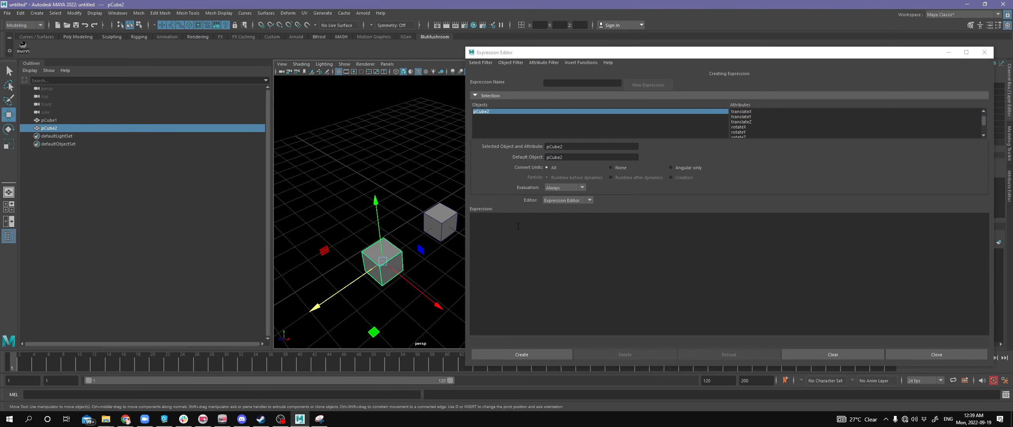
middle_click_drag(417, 224, 436, 211, "alt")
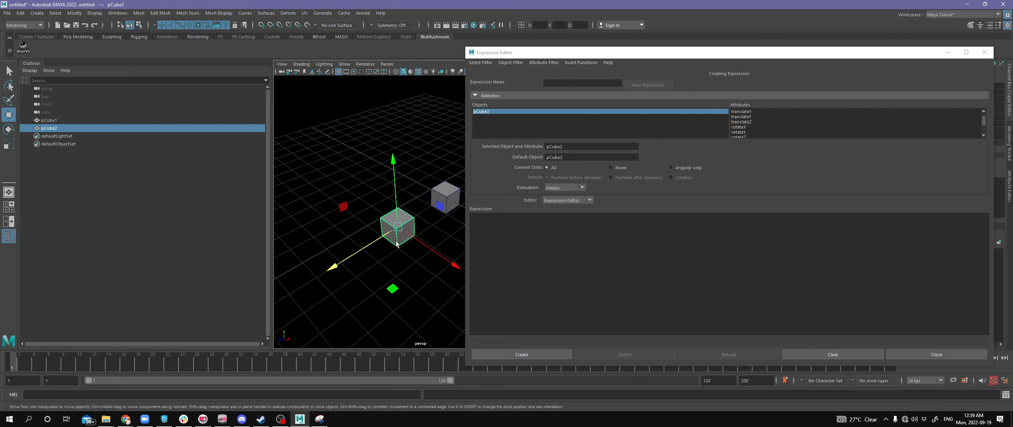
left_click(491, 230)
type("tx = 1;")
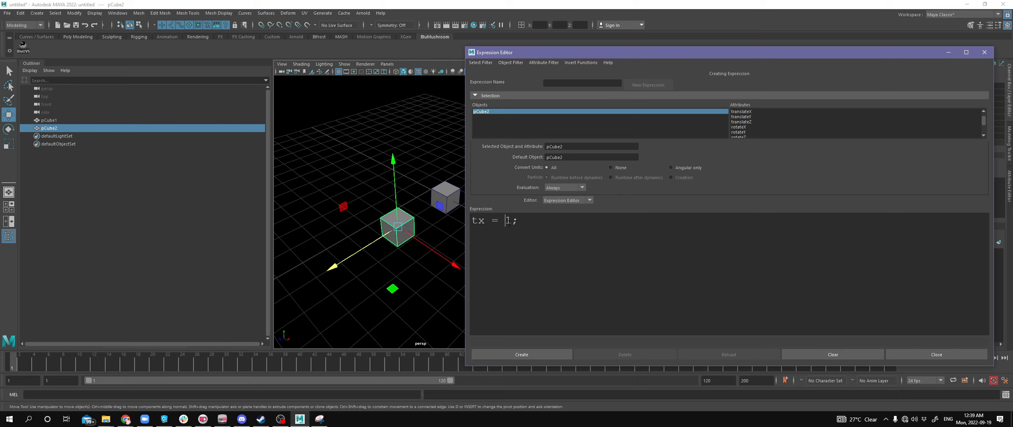
double_click(506, 221)
type("2")
left_click(528, 355)
left_click(521, 355)
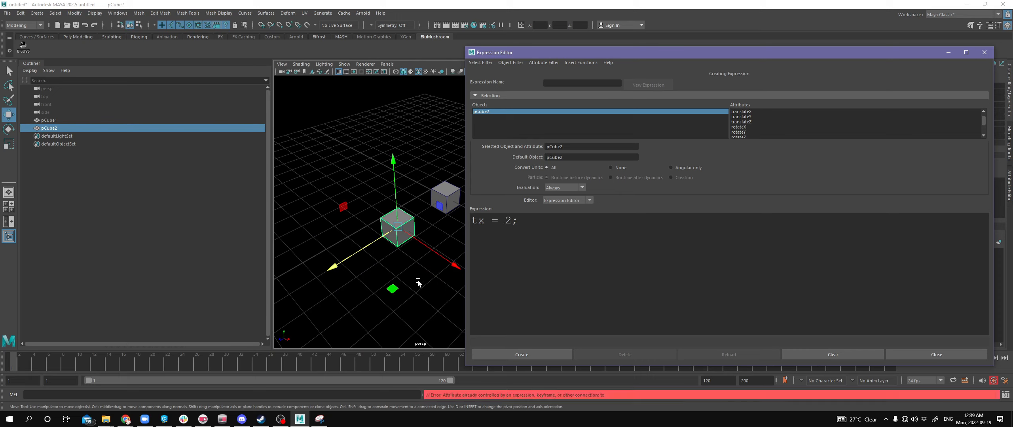
Step: Draft tx = 1; and tx = 3; for pCube2, check its default object, and deselect the cube without creating the expression
left_click(516, 241)
key("BackSpace")
key("BackSpace")
type("1;")
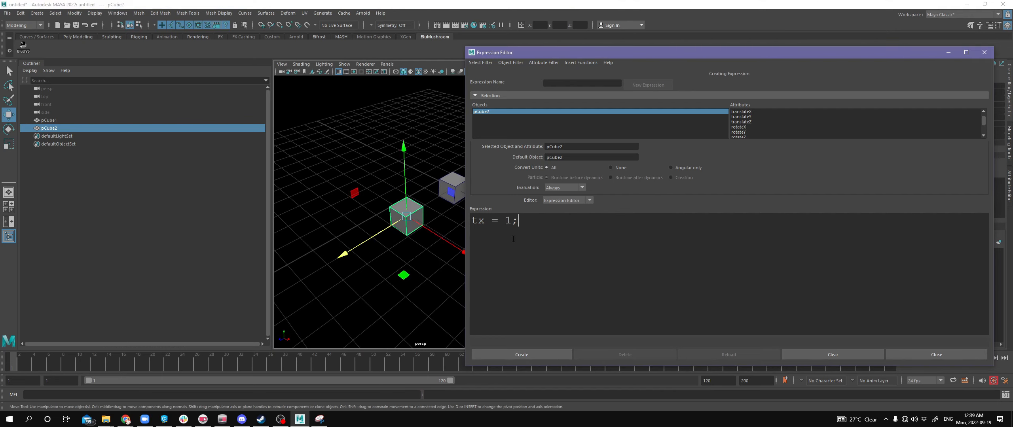
key("BackSpace")
key("BackSpace")
type("3;")
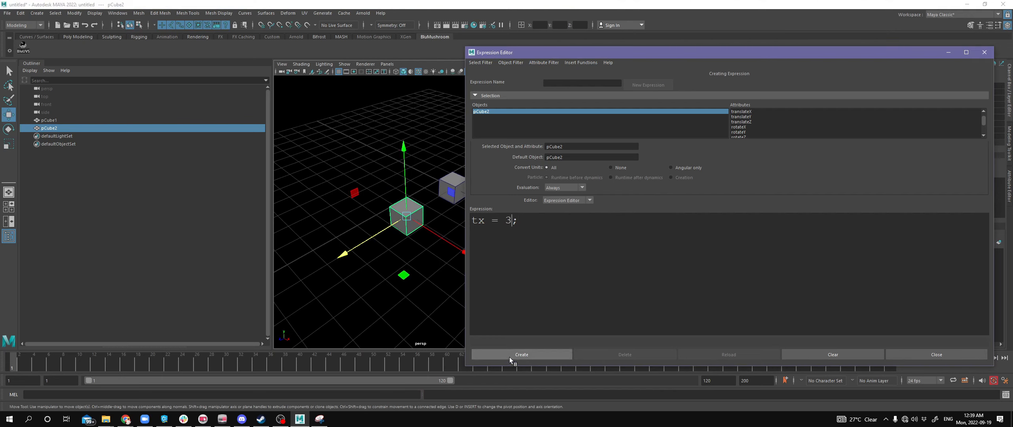
double_click(561, 146)
left_click(573, 158)
left_click(475, 220)
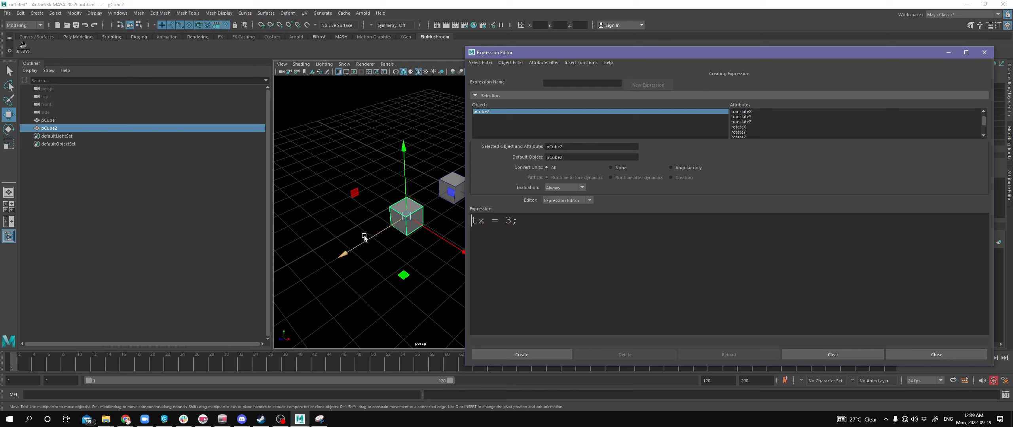
left_click(328, 218)
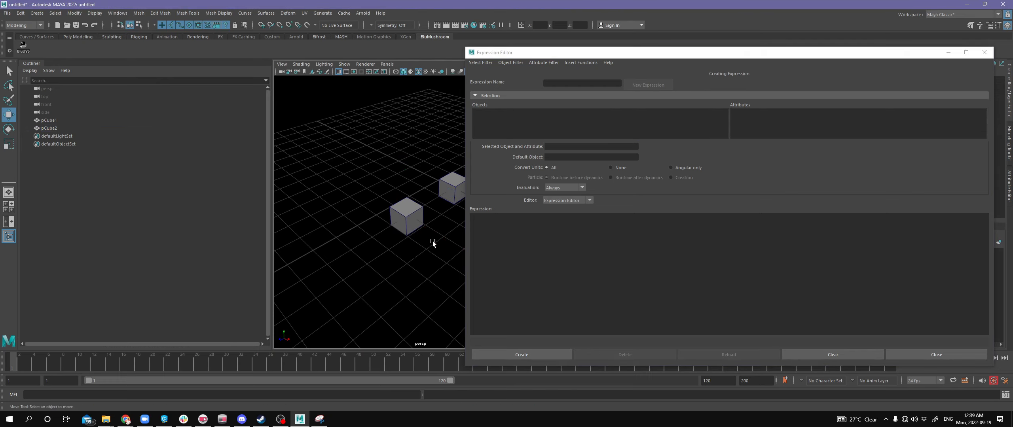
Step: Delete the translateX expressions of both cubes and remove pCube2 from the scene
left_click_drag(451, 233, 402, 242)
key("ctrl+z")
key("ctrl+z")
key("ctrl+z")
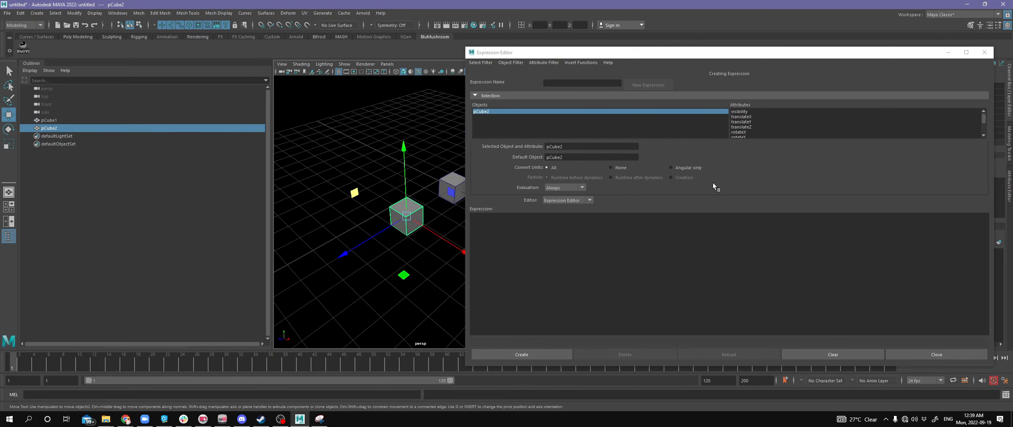
left_click(746, 117)
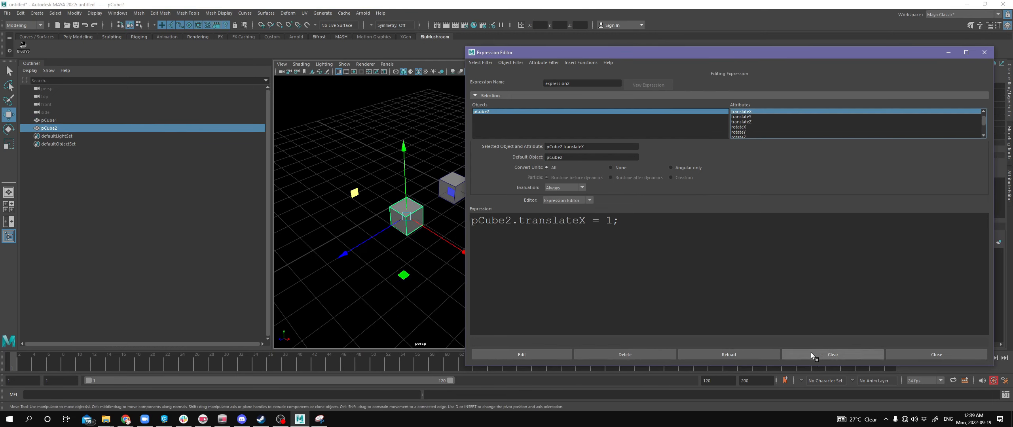
left_click(661, 355)
key("ctrl+z")
key("ctrl+z")
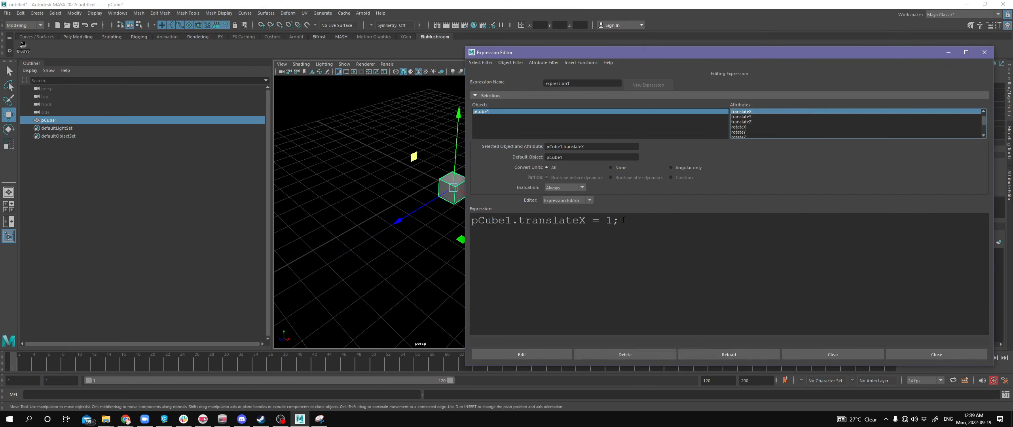
left_click(657, 355)
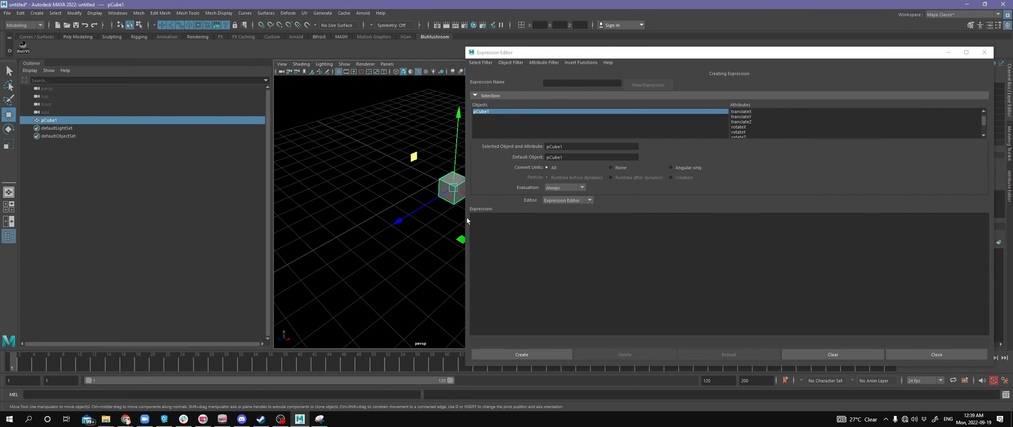
Step: Create the expression tx = sin(time * 1) * 1; for pCube1's translateX and preview it on the timeline
type("tx = sin(")
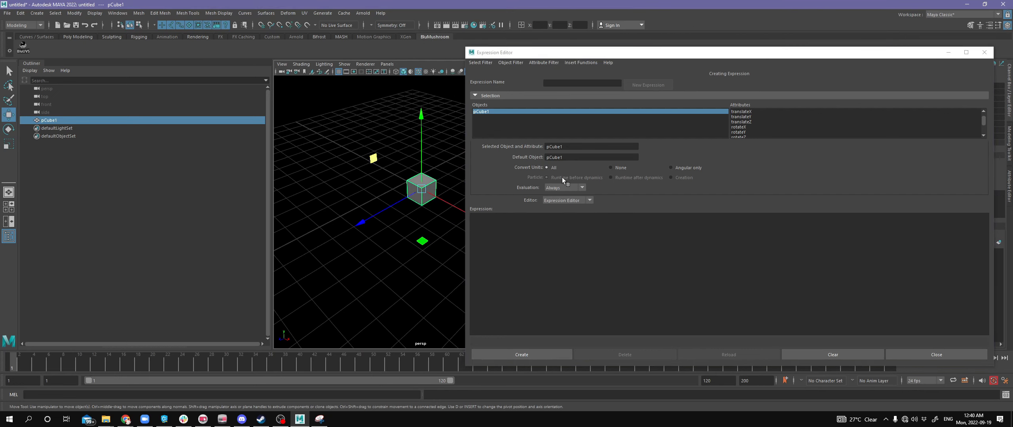
left_click(744, 112)
type("x = ")
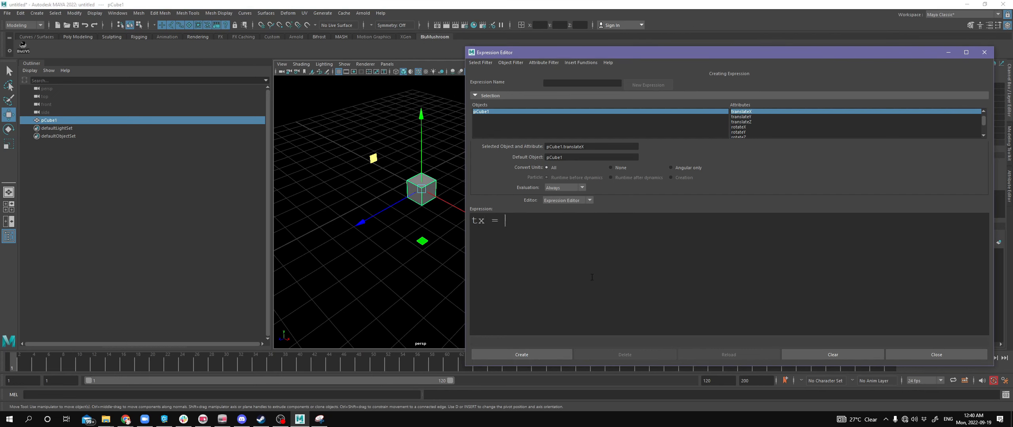
type("sin(time * 1")
type("* 1;")
left_click(542, 355)
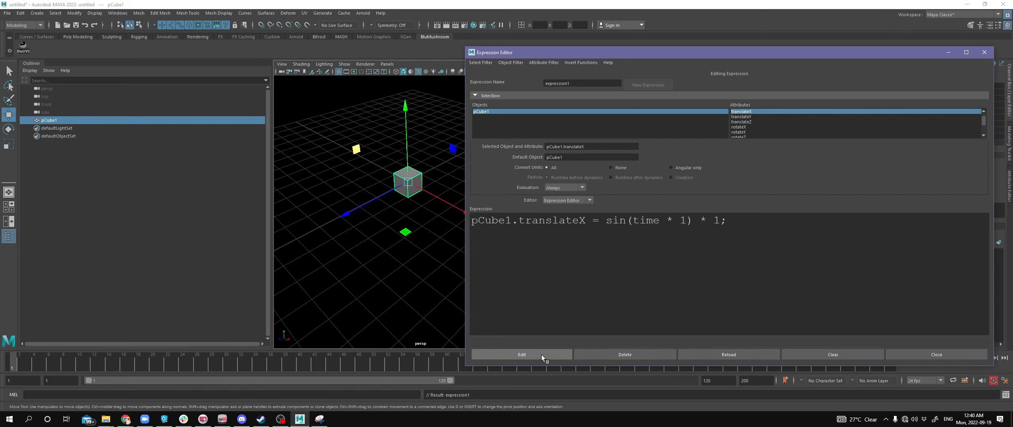
left_click_drag(174, 363, 629, 401)
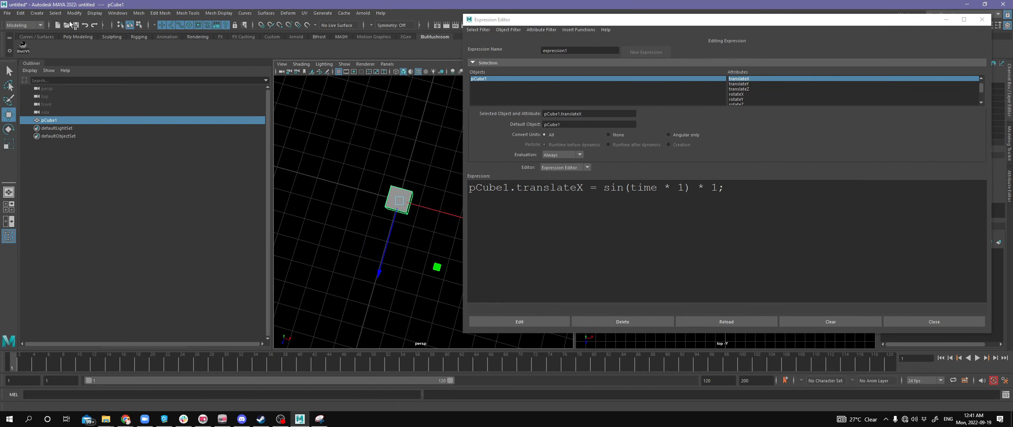
Step: Open the Graph Editor and frame the whole Translate X result curve of pCube1
left_click(118, 13)
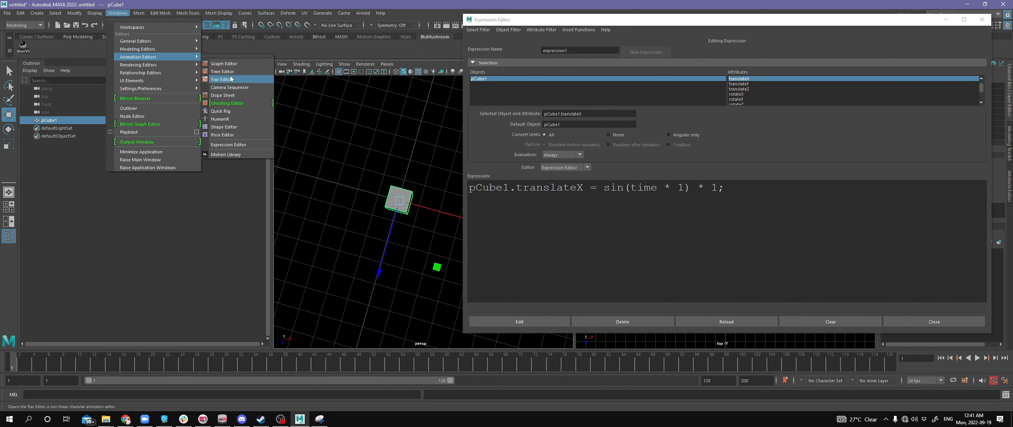
left_click(223, 57)
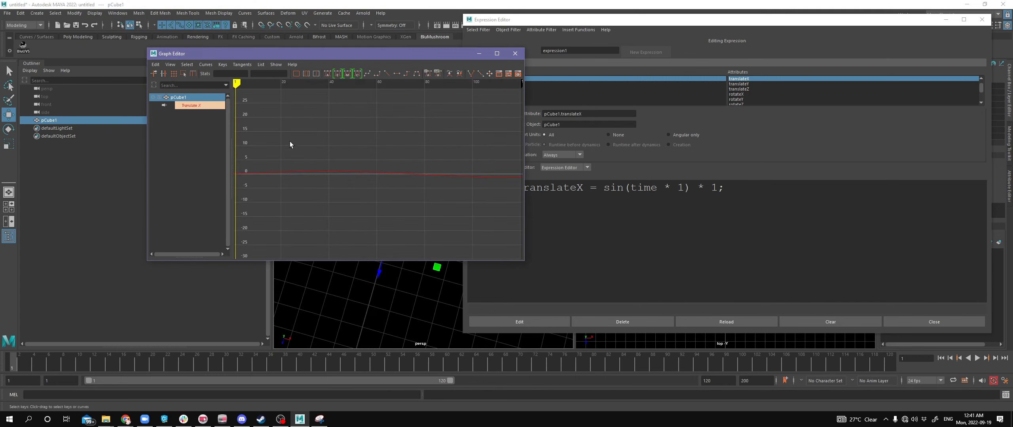
left_click(170, 64)
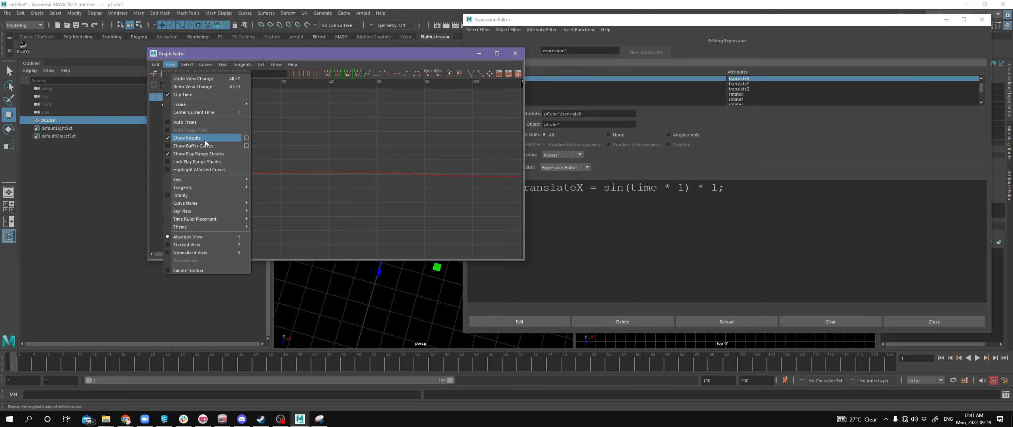
left_click(417, 163)
key("a")
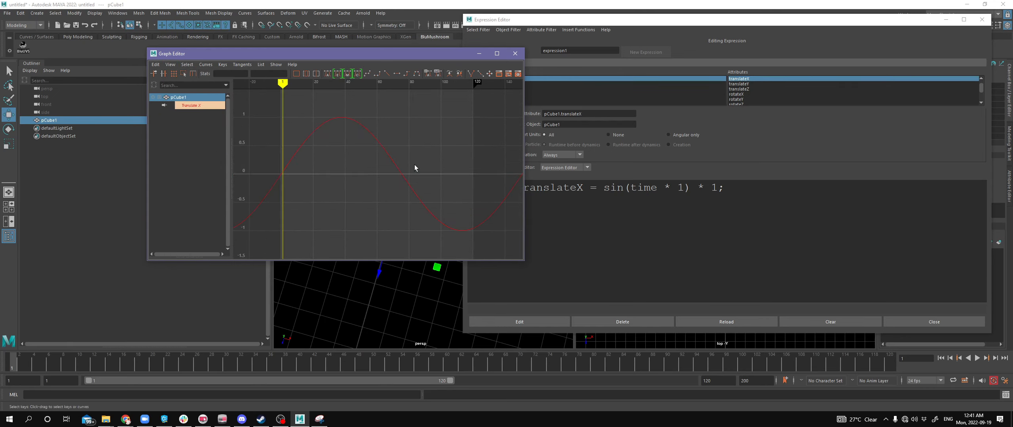
Step: Examine the peaks, troughs and cycle length of the Translate X sine curve across the playback range
right_click_drag(466, 128, 445, 181, "alt")
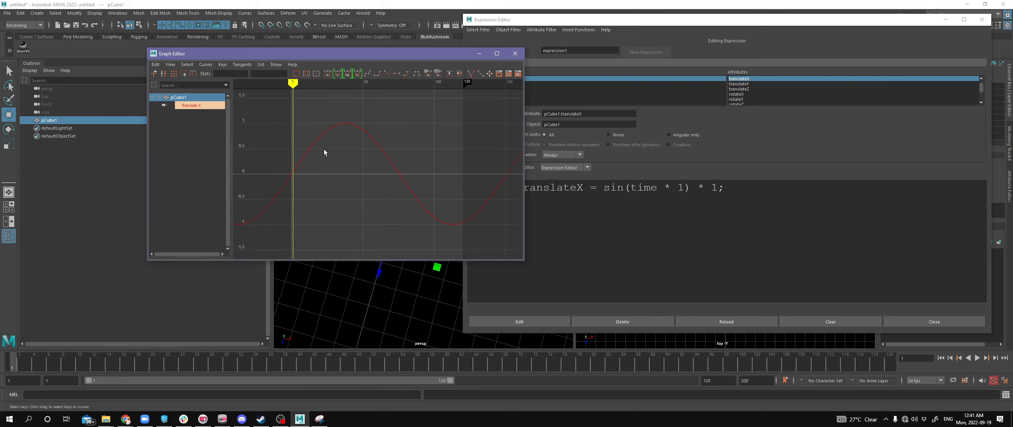
right_click_drag(477, 246, 407, 203, "alt")
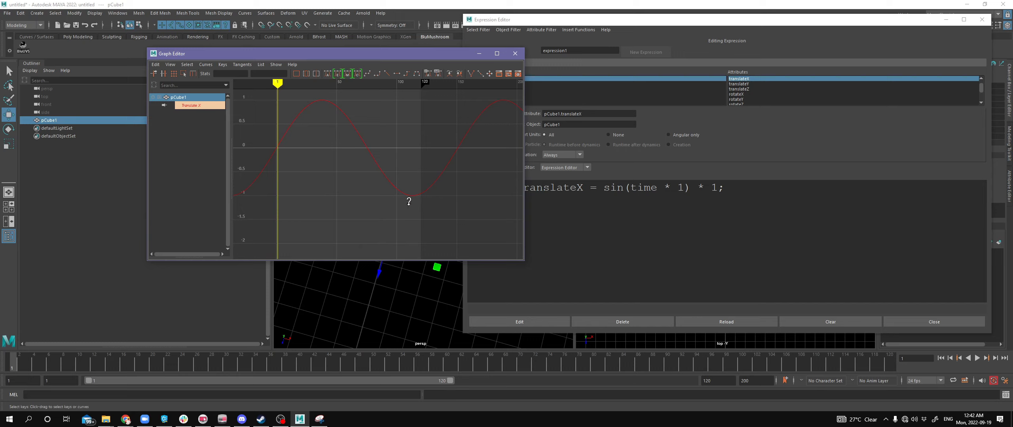
mouse_move(409, 202)
right_mouse_down("alt+shift")
mouse_move(400, 208)
mouse_move(416, 208)
mouse_move(396, 211)
mouse_move(427, 210)
mouse_move(398, 213)
mouse_move(425, 210)
mouse_move(407, 215)
right_mouse_up("alt+shift")
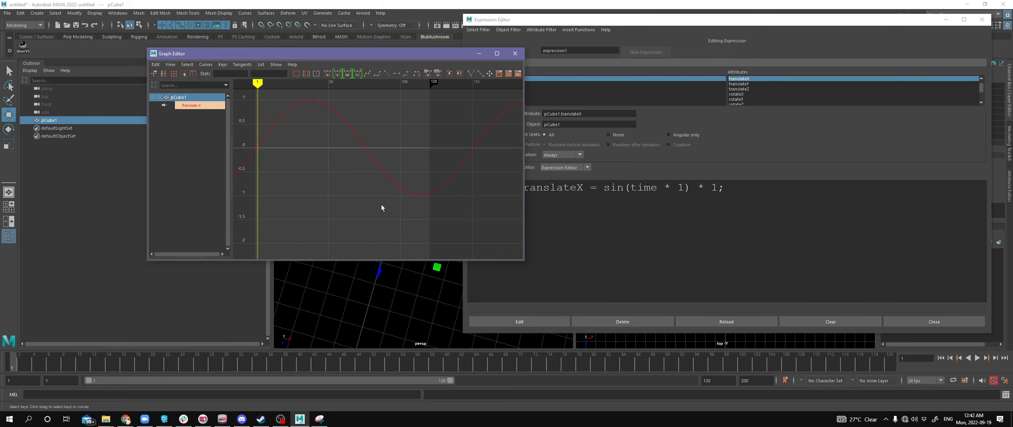
middle_click_drag(384, 208, 393, 204, "alt")
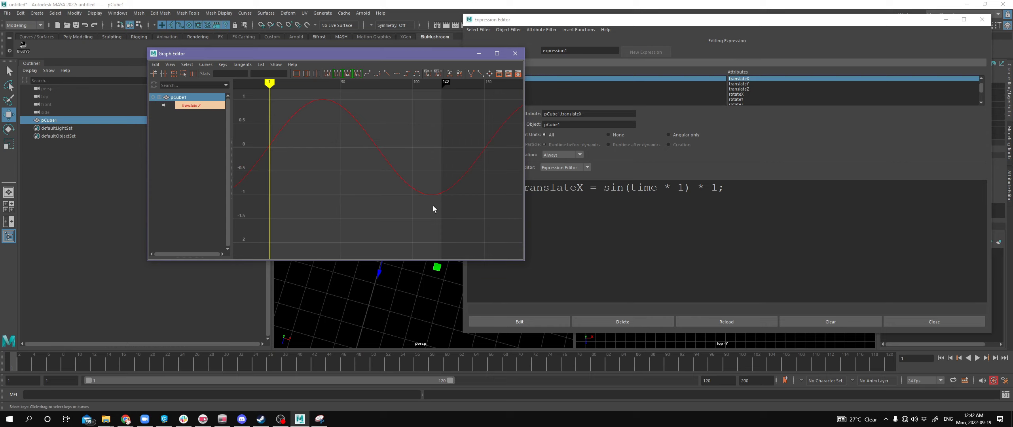
mouse_move(433, 202)
right_mouse_down("alt+shift")
mouse_move(431, 215)
mouse_move(428, 182)
mouse_move(427, 209)
mouse_move(425, 190)
mouse_move(420, 211)
mouse_move(418, 199)
right_mouse_up("alt+shift")
middle_click_drag(419, 199, 430, 215, "alt")
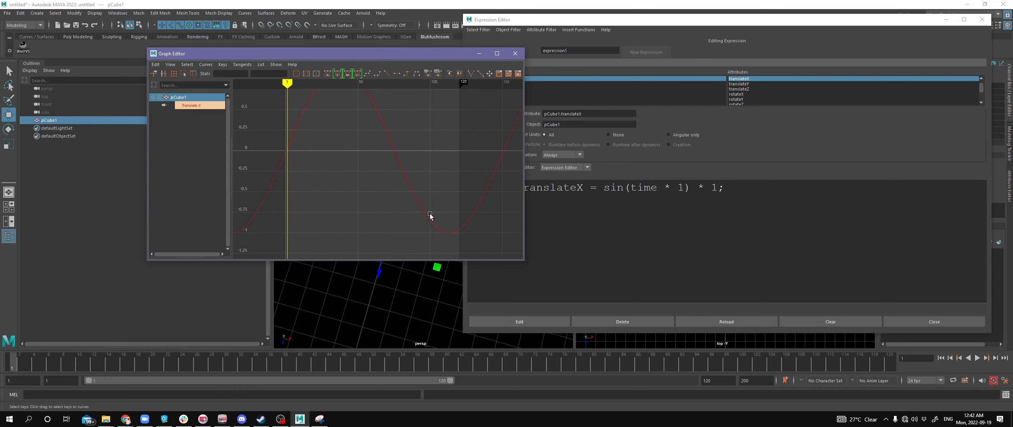
mouse_move(430, 216)
right_mouse_down("alt+shift")
mouse_move(422, 168)
mouse_move(423, 184)
right_mouse_up("alt+shift")
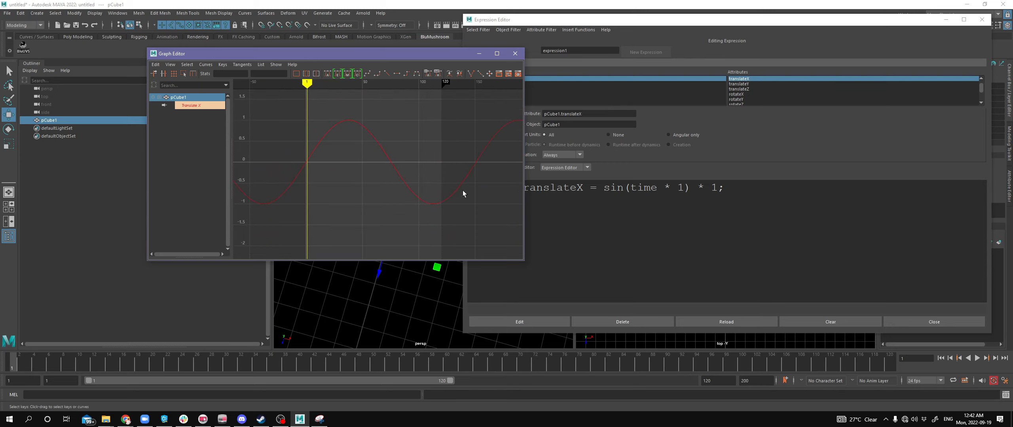
Step: Set the time multiplier inside the sine function to 2, apply the edited expression and play back the animation
left_click_drag(451, 55, 413, 53)
left_click(669, 201)
double_click(680, 187)
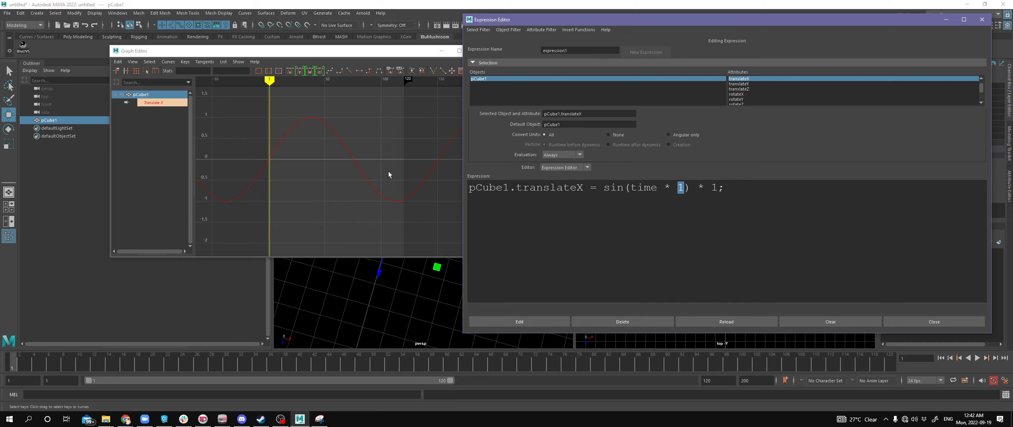
type("2")
left_click(516, 322)
left_click(19, 339)
key("alt+v")
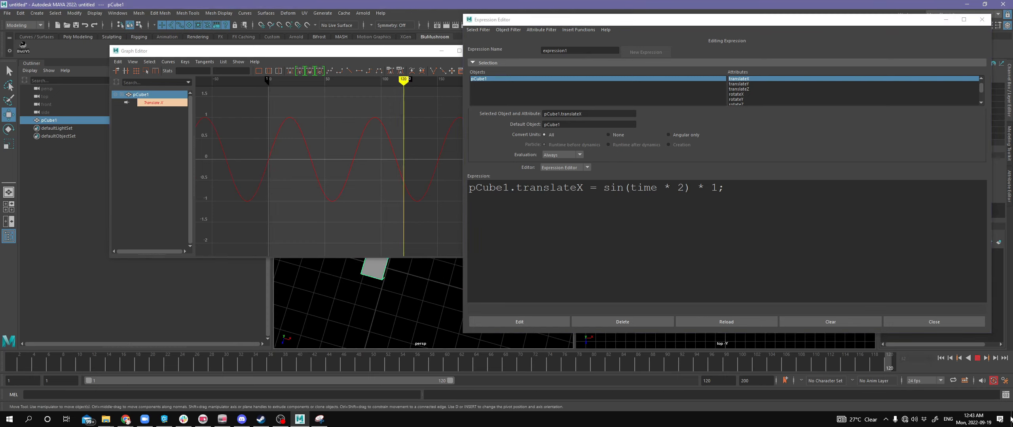
left_click(11, 362)
Step: Set the multiplier after the sine function to 0.5 and apply the edited translateX expression
left_click_drag(368, 51, 343, 38)
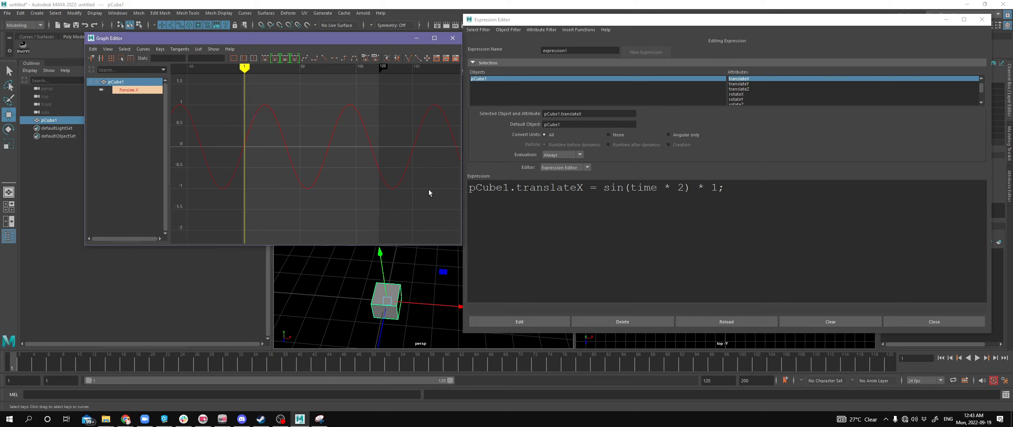
left_click(711, 187)
double_click(715, 186)
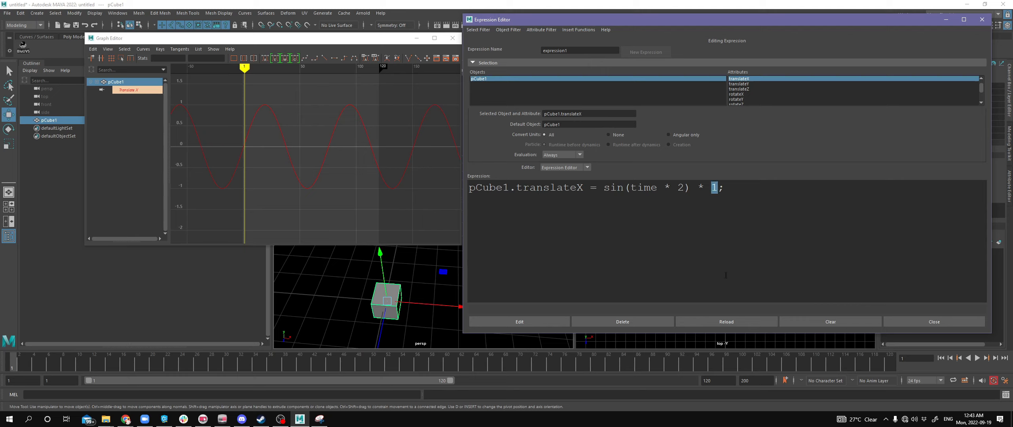
type("0.5")
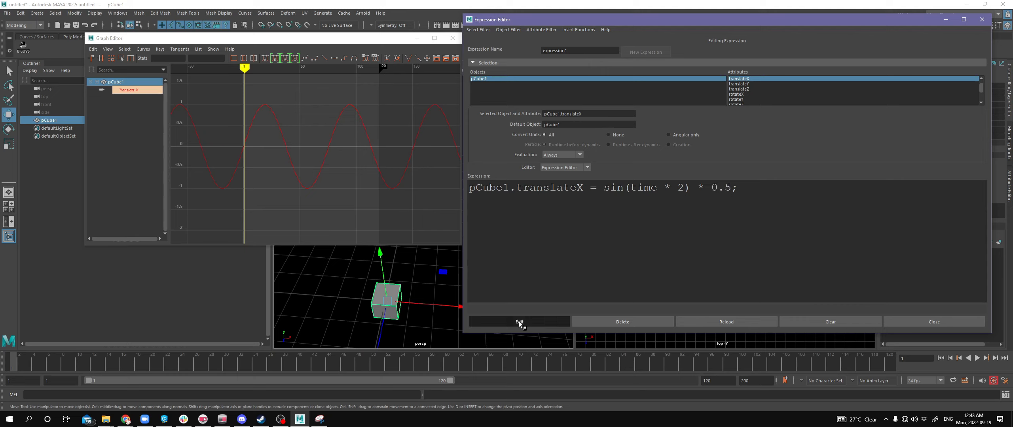
left_click(520, 322)
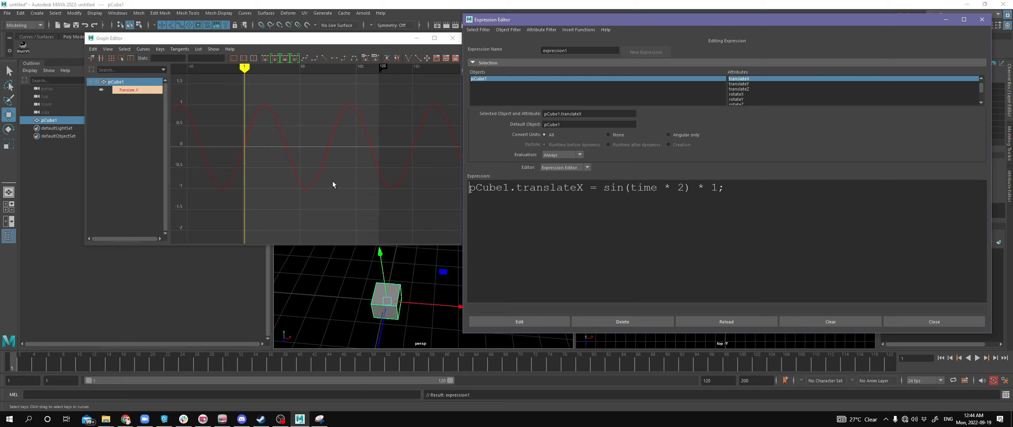
left_click_drag(414, 276, 348, 312, "alt")
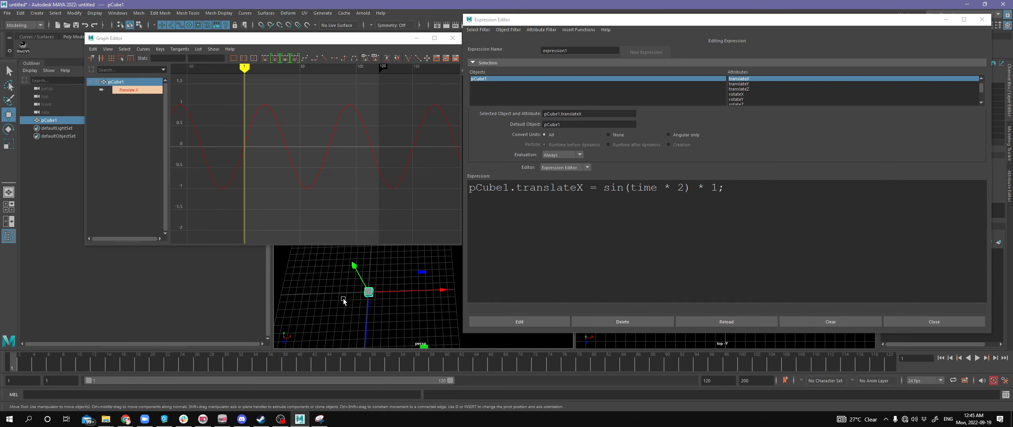
middle_click_drag(399, 297, 367, 294, "alt")
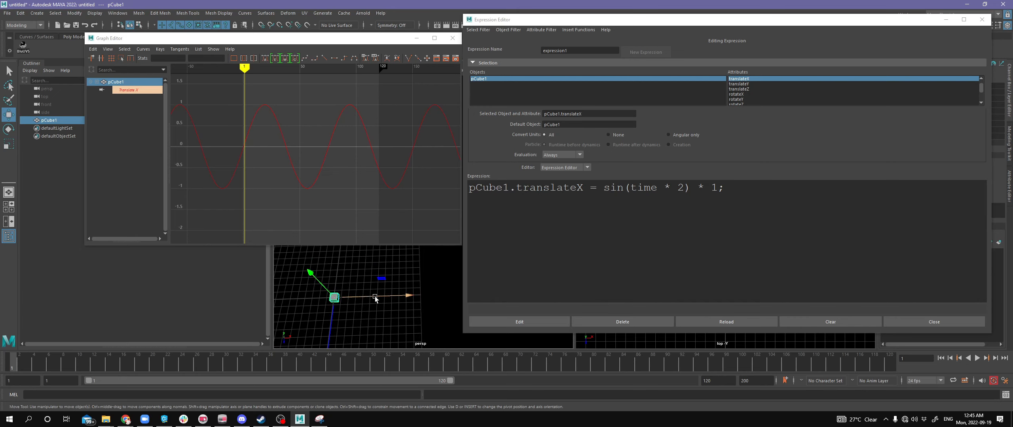
scroll(391, 315, "up", 2)
middle_click_drag(391, 313, 415, 311, "alt")
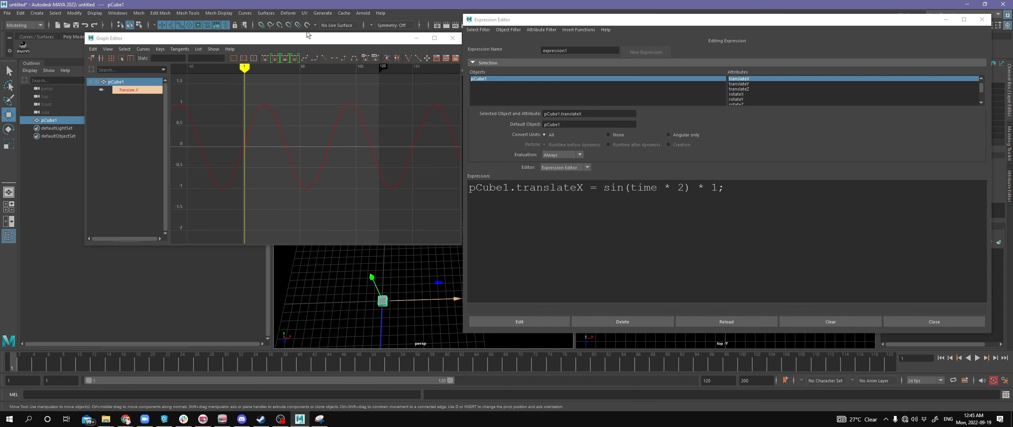
Step: Open the Node Editor and browse the list of Maya Utilities nodes down to its end
left_click(160, 13)
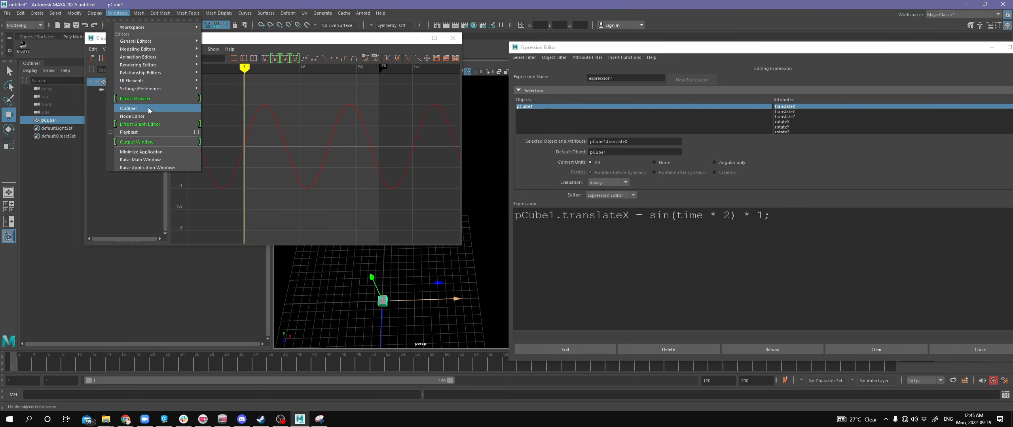
left_click(150, 117)
left_click_drag(399, 104, 773, 98)
left_click(460, 118)
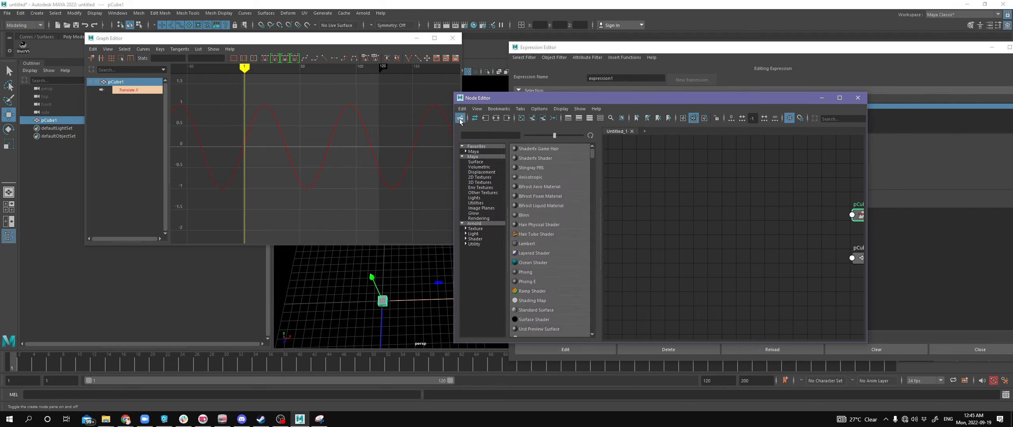
left_click(460, 118)
left_click(460, 117)
left_click(485, 203)
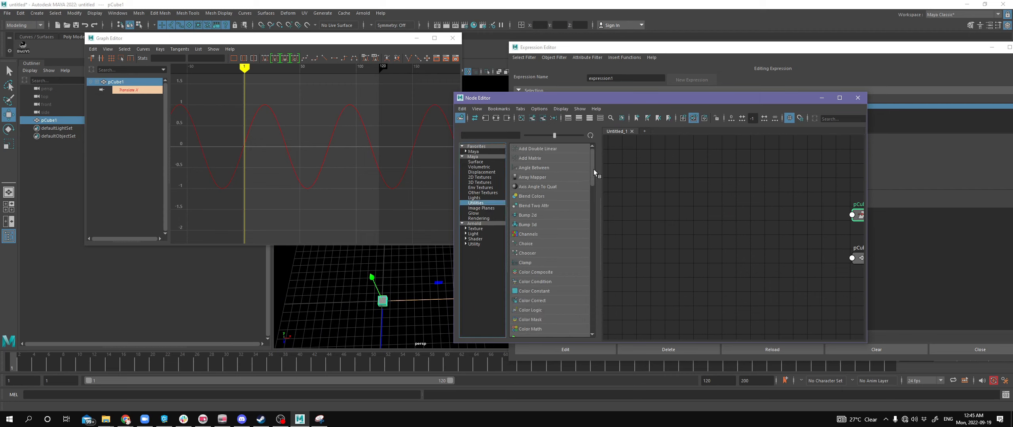
left_click_drag(590, 173, 598, 315)
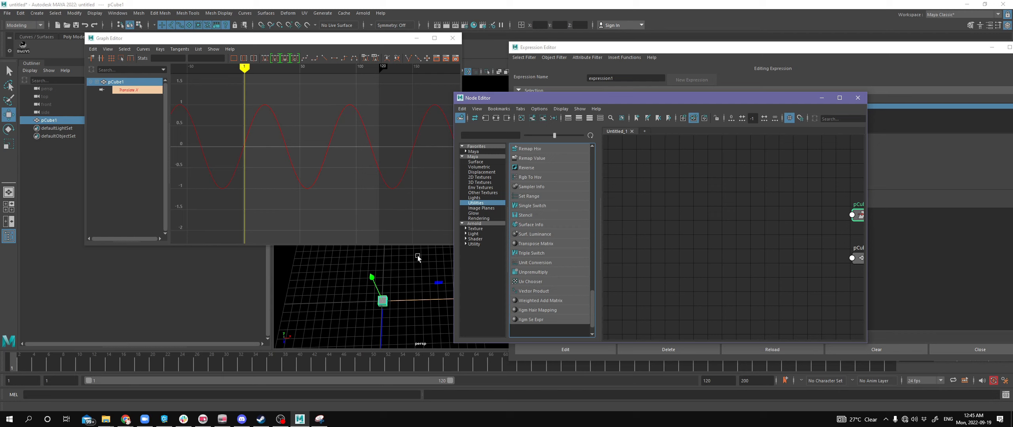
Step: Capture the area around the Graph Editor, with several cycles of the sine curve in view, using the Snipping Tool
middle_click_drag(362, 208, 324, 220, "alt")
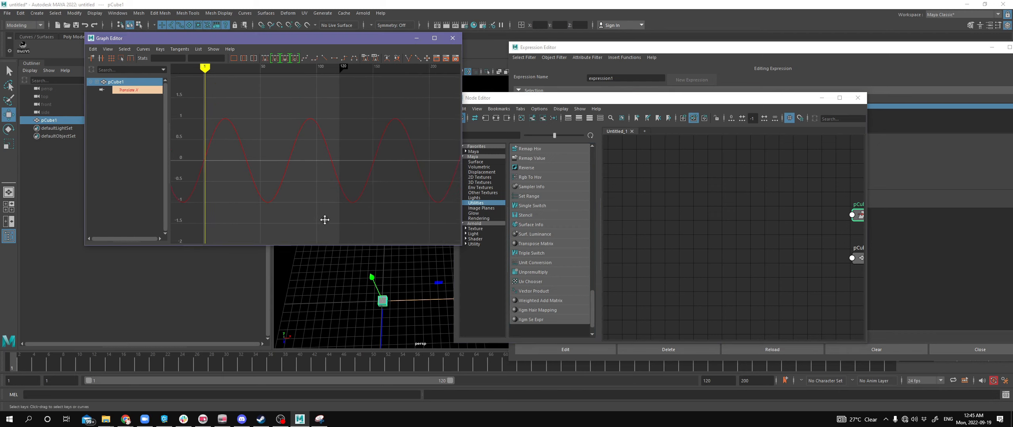
scroll(324, 220, "down", 5)
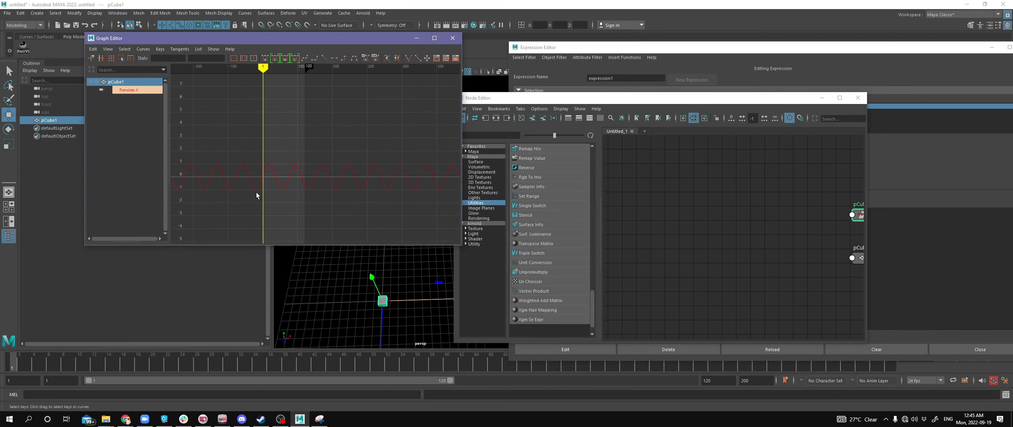
key("super")
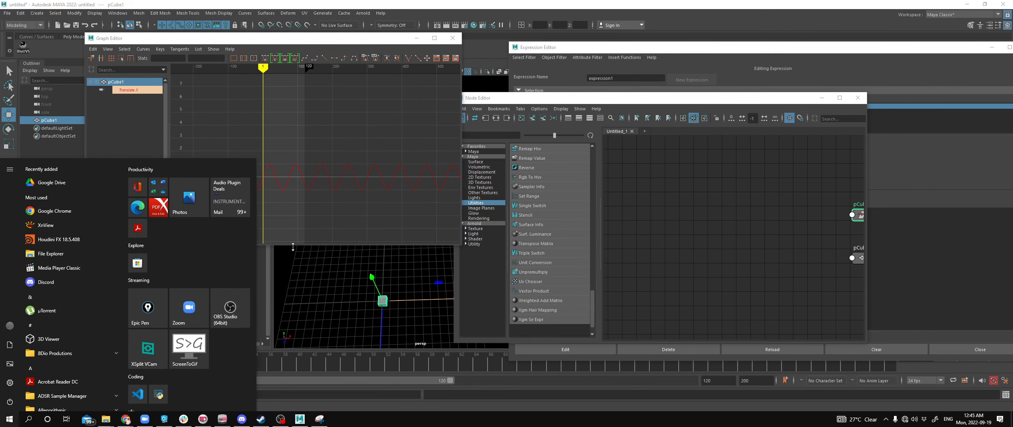
left_click(319, 419)
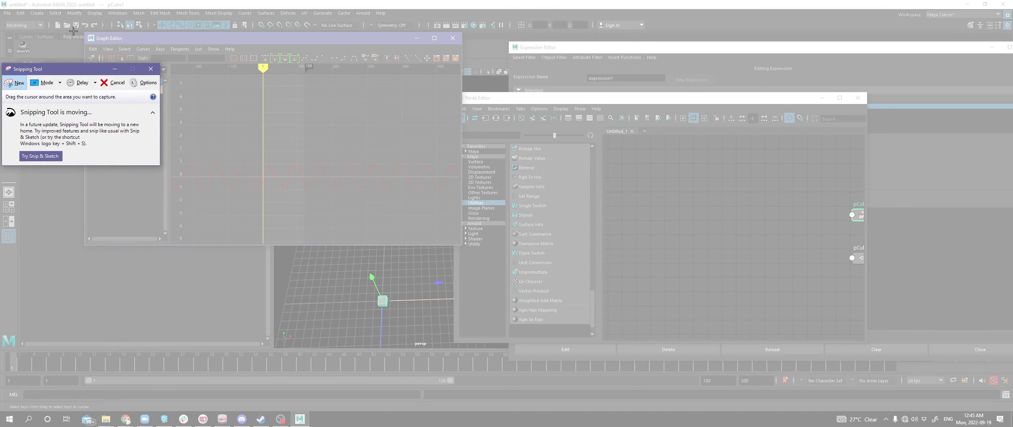
left_click_drag(70, 27, 532, 299)
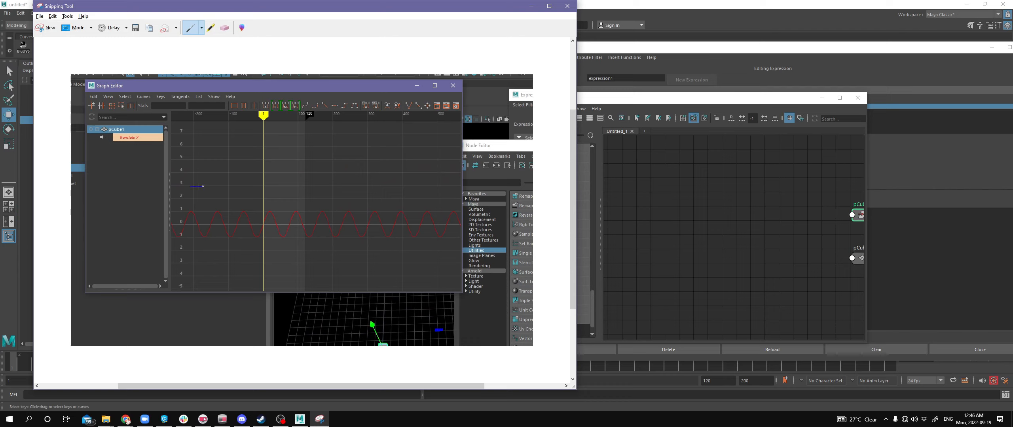
Step: Sketch freehand pen strokes above the sine curve on the captured image, changing the pen option partway
left_click_drag(203, 186, 257, 187)
left_click_drag(192, 159, 217, 162)
left_click(201, 27)
left_click(174, 40)
mouse_move(256, 188)
left_mouse_down()
mouse_move(265, 173)
mouse_move(280, 192)
mouse_move(303, 159)
left_mouse_up()
left_click_drag(375, 188, 394, 171)
left_click_drag(357, 208, 367, 210)
Step: Shift the sine curve lower in the Graph Editor and capture the area around it as a new snip with the Snipping Tool
left_click(602, 102)
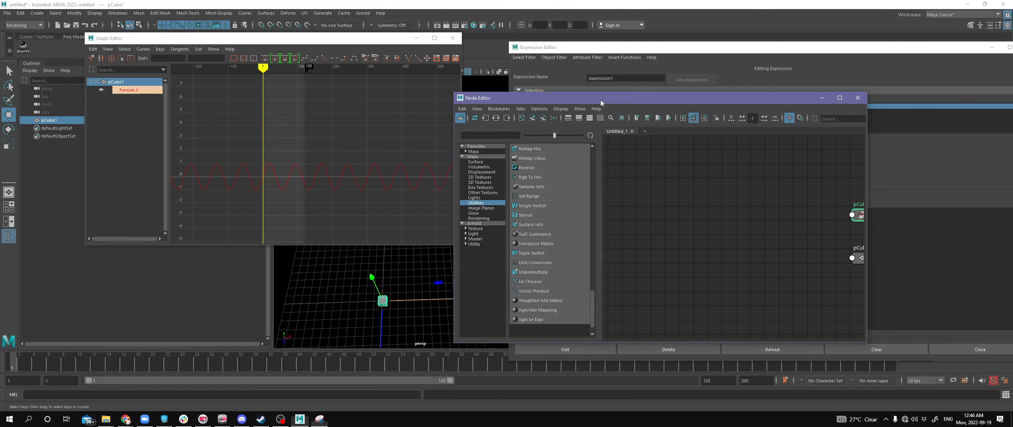
middle_click_drag(311, 131, 295, 179, "alt")
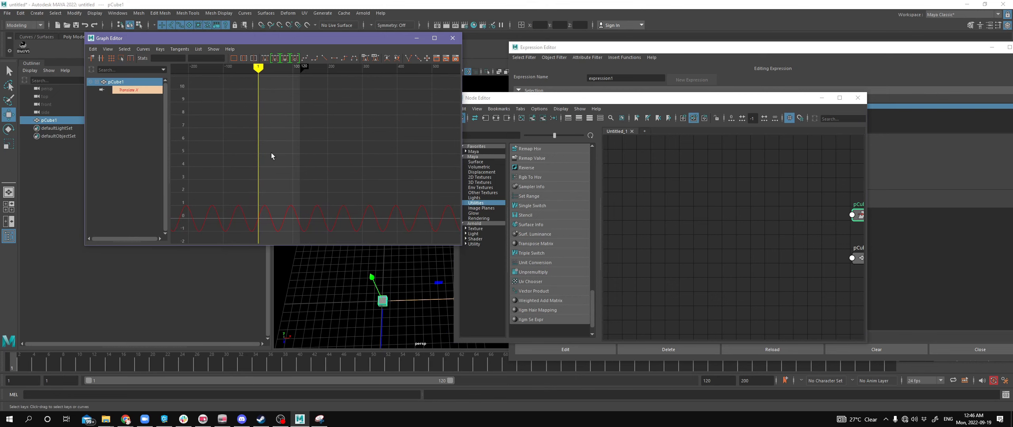
key("alt+Tab")
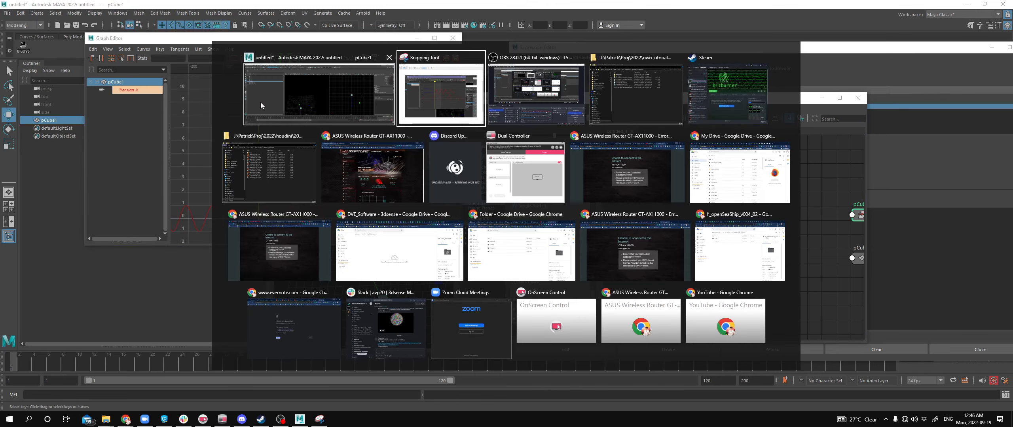
key("ctrl+n")
left_click_drag(55, 19, 538, 280)
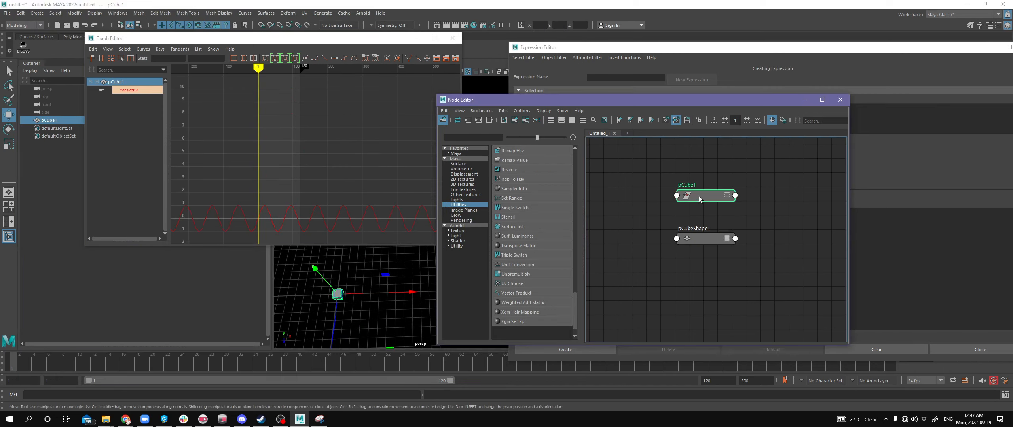
Step: Place the pCube1 node beside pCubeShape1 in the Node Editor and cycle repeatedly through its attribute display modes, finishing with all attributes shown
left_click_drag(700, 196, 697, 165)
key("3")
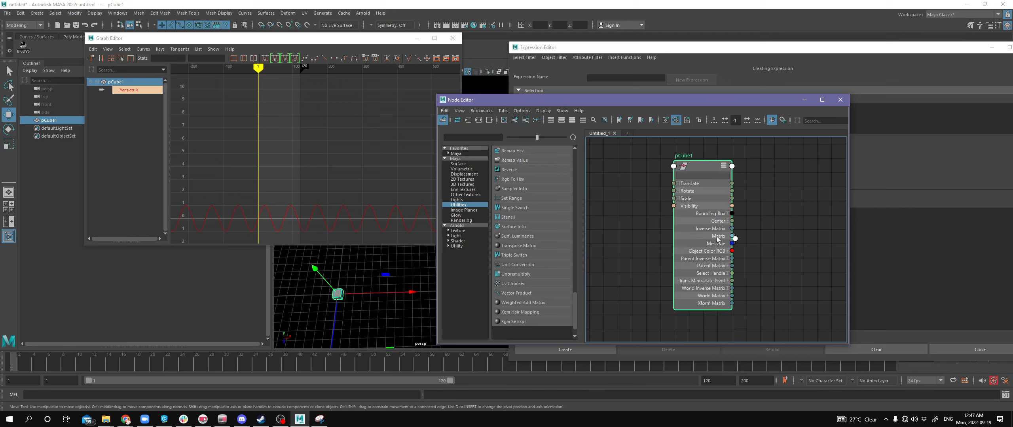
left_click_drag(706, 159, 789, 160)
key("2")
key("3")
key("2")
key("1")
key("2")
key("3")
key("1")
key("2")
key("3")
key("2")
key("3")
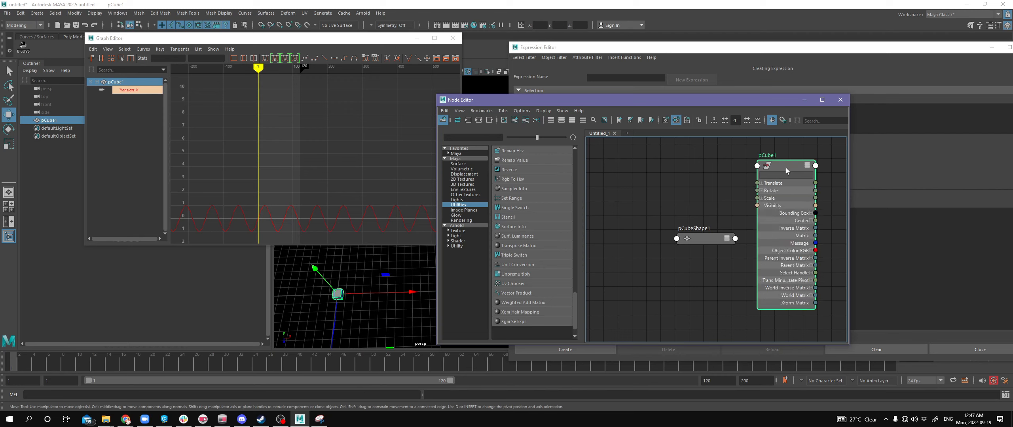
Step: Compare pCube1's collapsed, connected-only and full attribute views once more, and examine the input ports in the full view
middle_click_drag(751, 188, 667, 165, "alt")
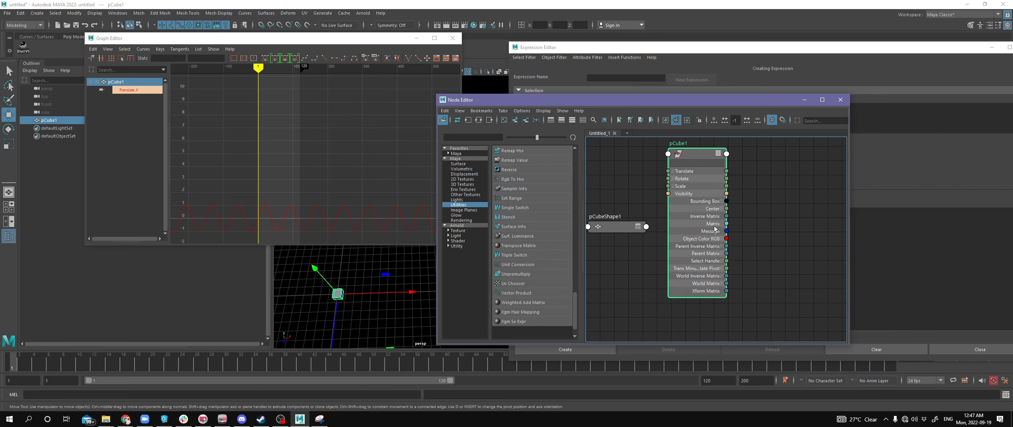
key("1")
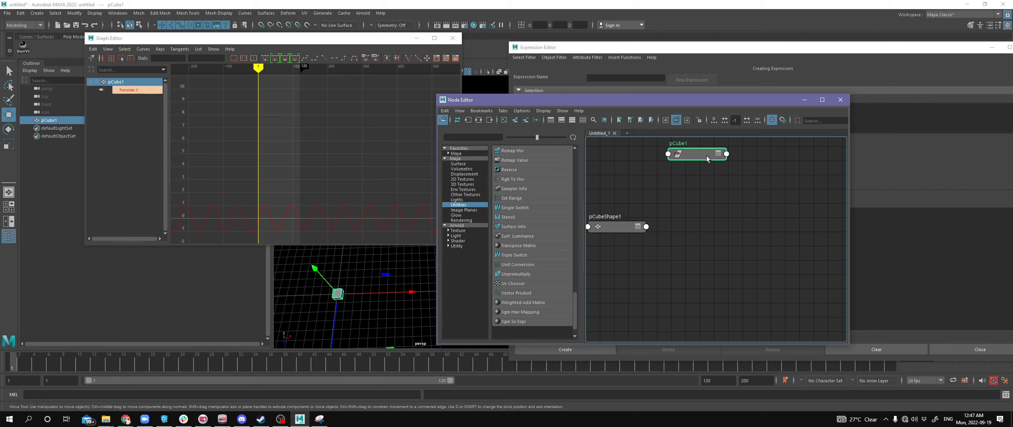
key("2")
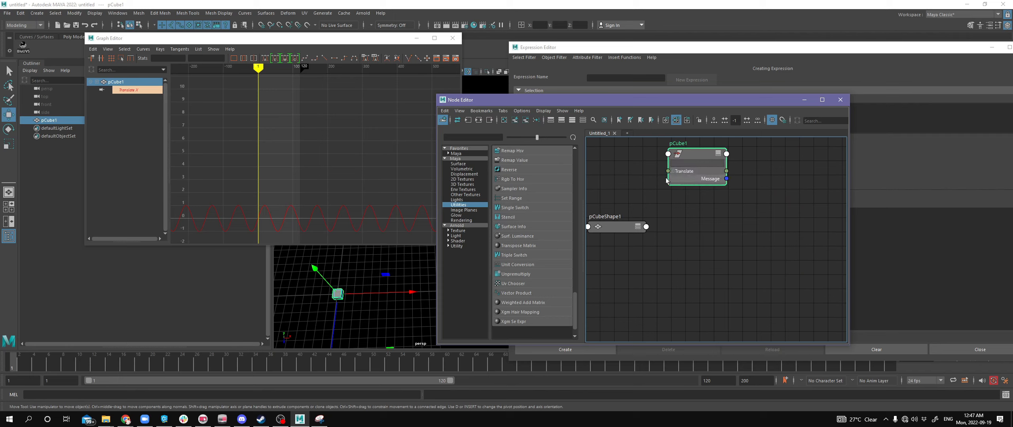
key("3")
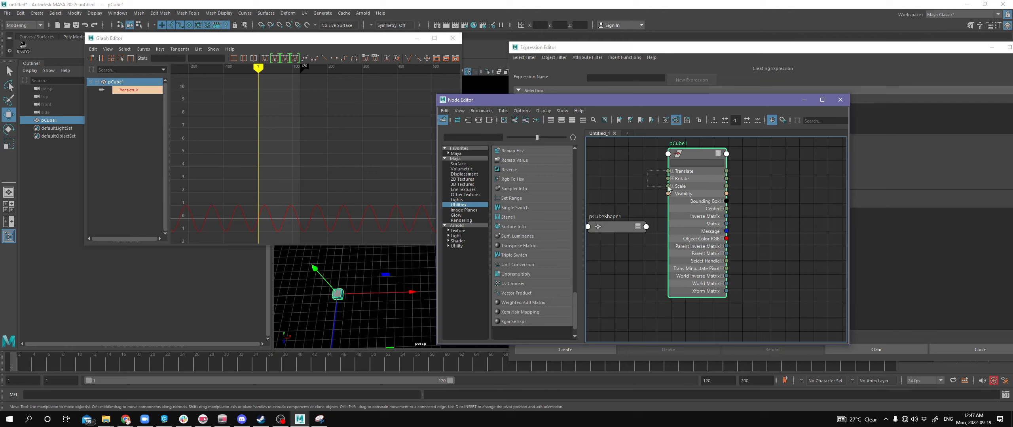
left_click_drag(655, 175, 704, 220)
left_click_drag(649, 162, 702, 210)
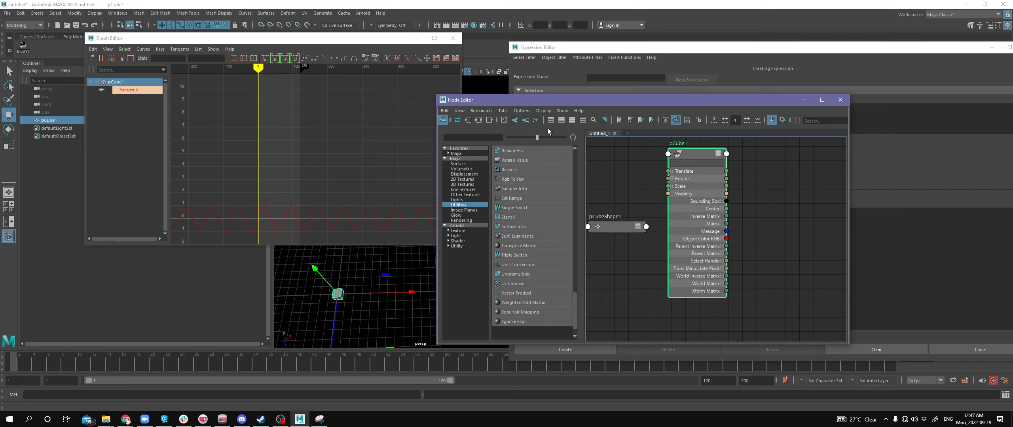
Step: Graph the nodes connected to the cube and display the connected attributes of the expression1 node
left_click(468, 124)
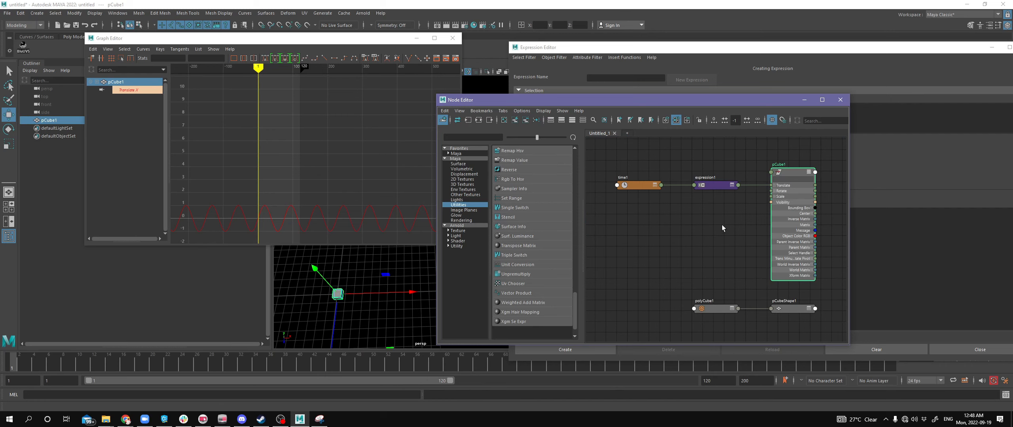
scroll(716, 241, "up", 6)
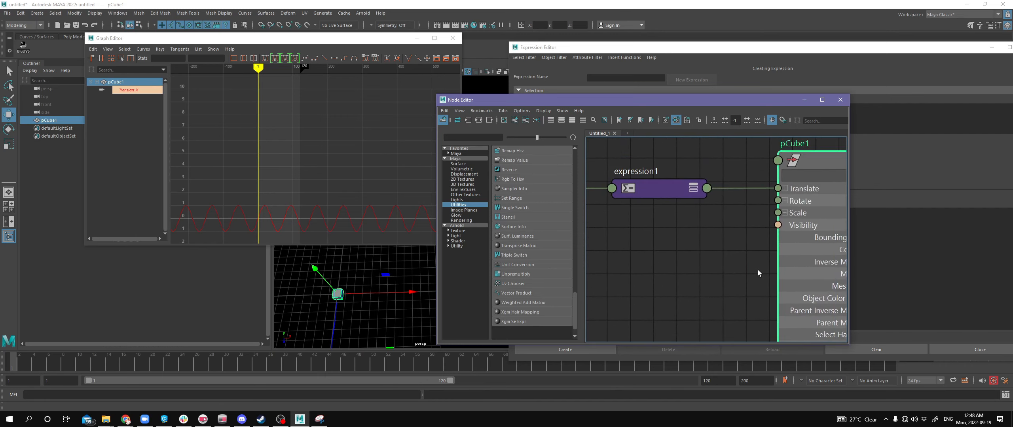
left_click(692, 207)
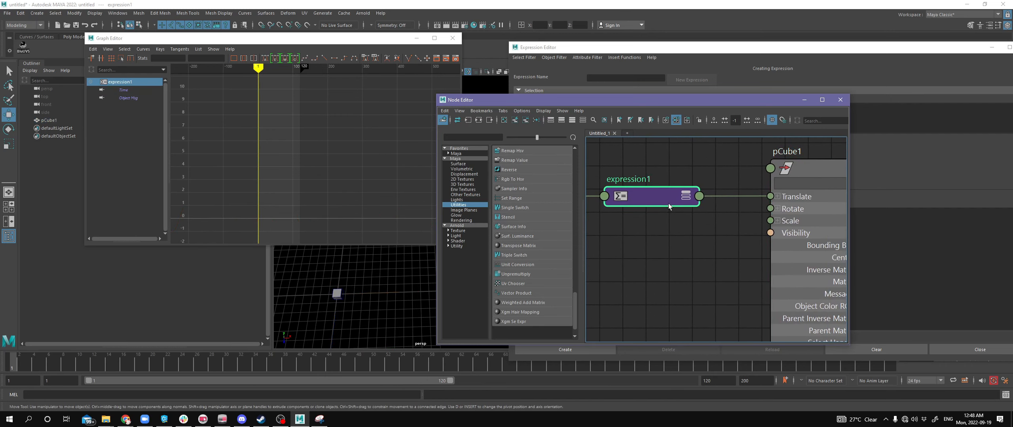
key("2")
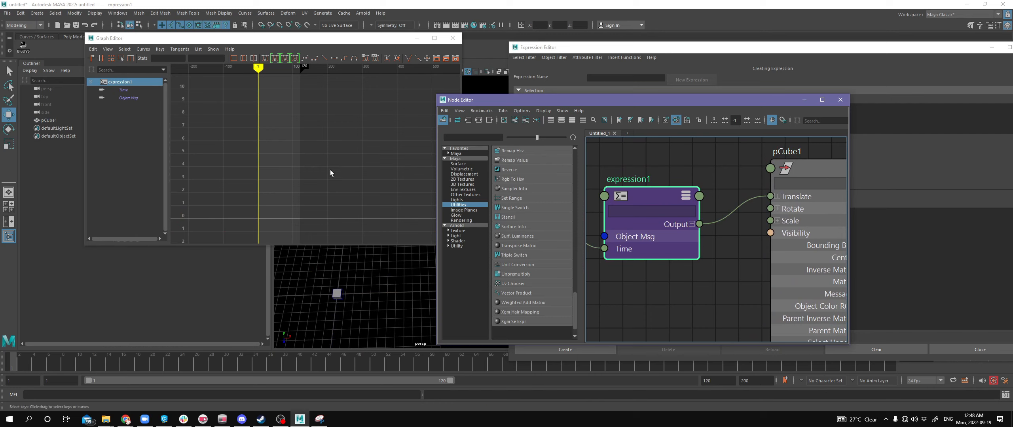
Step: Select the cube and move its pCube1 node farther from expression1 to leave space between the two nodes
left_click(337, 293)
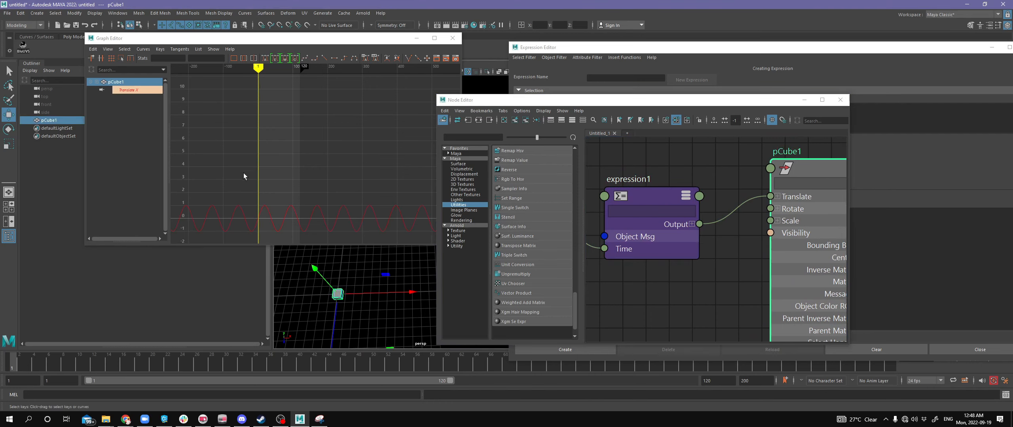
right_click_drag(743, 220, 660, 238, "alt")
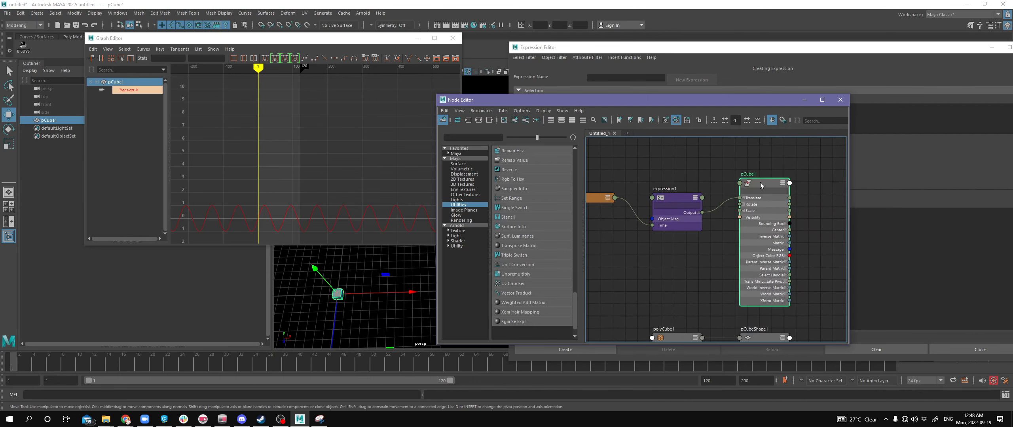
left_click_drag(761, 187, 835, 192)
scroll(727, 219, "up", 2)
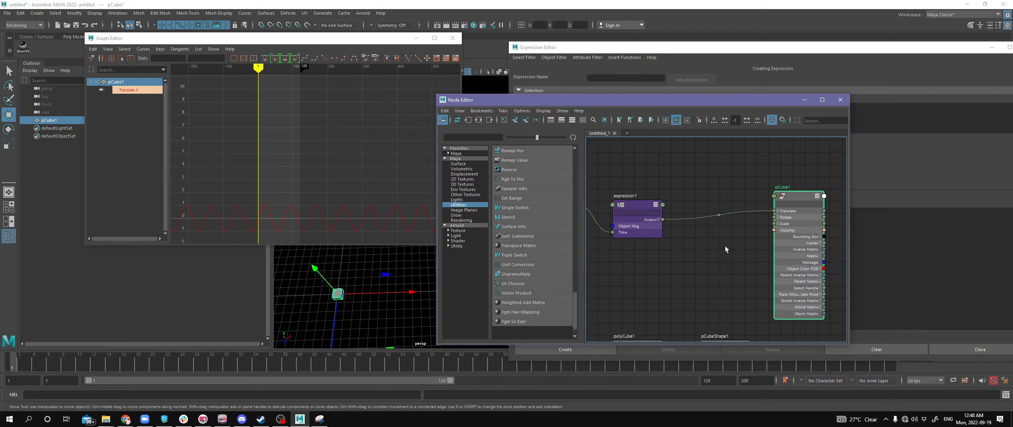
Step: Expand the Output attribute of expression1 and the Translate attribute of pCube1, and trace the connection back to time1
left_click(643, 211)
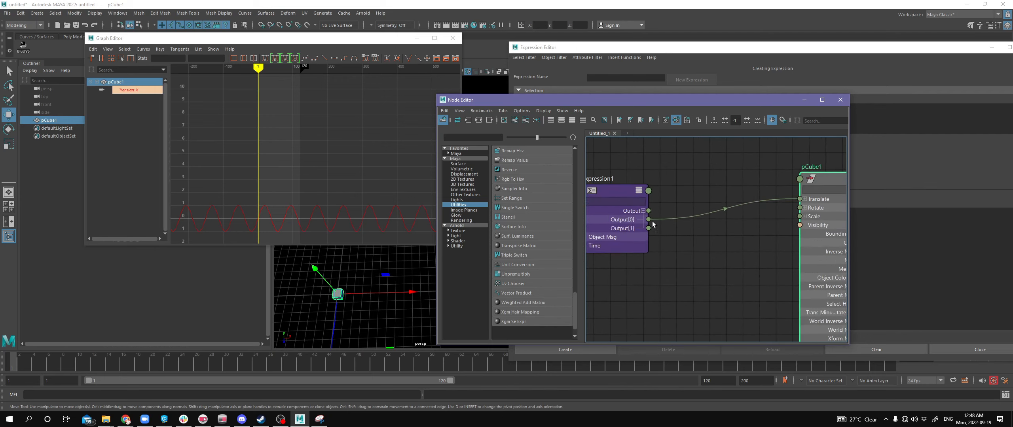
left_click(804, 200)
middle_click_drag(711, 244, 796, 264, "alt")
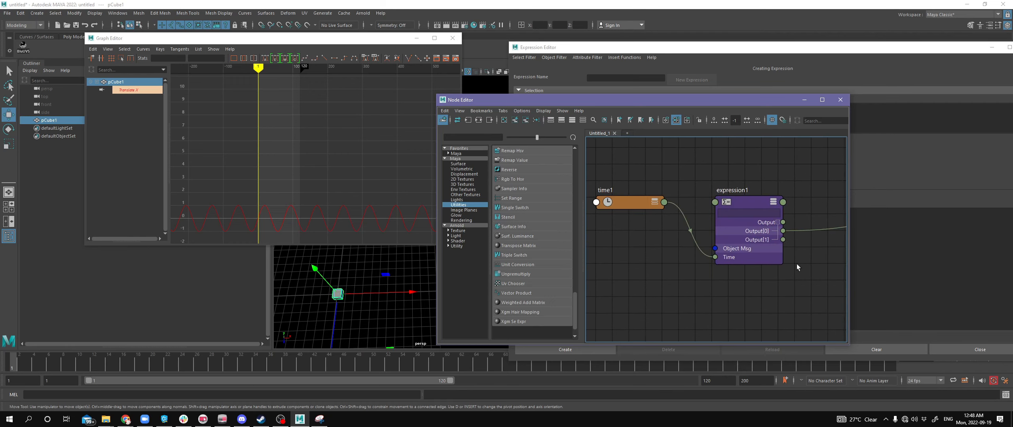
left_click_drag(610, 169, 608, 196)
Step: Create a remapValue node in the Node Editor and place it below the connection between expression1 and pCube1
left_click(768, 262)
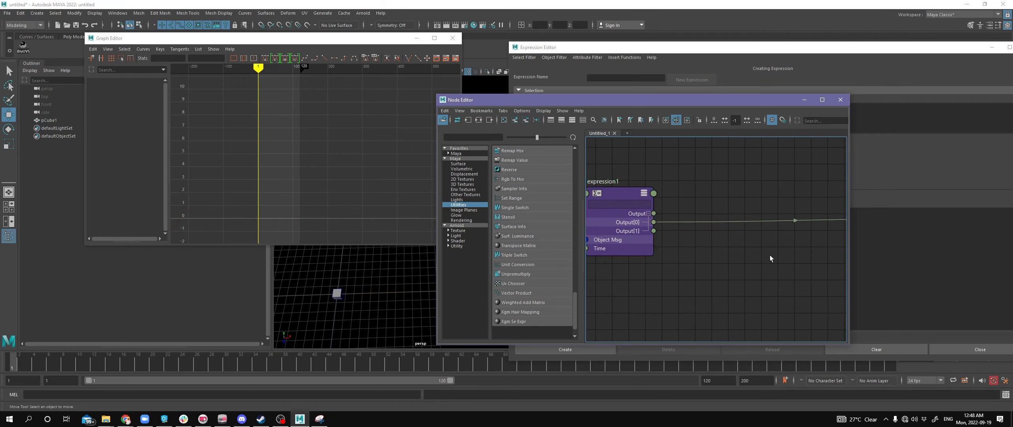
key("Tab")
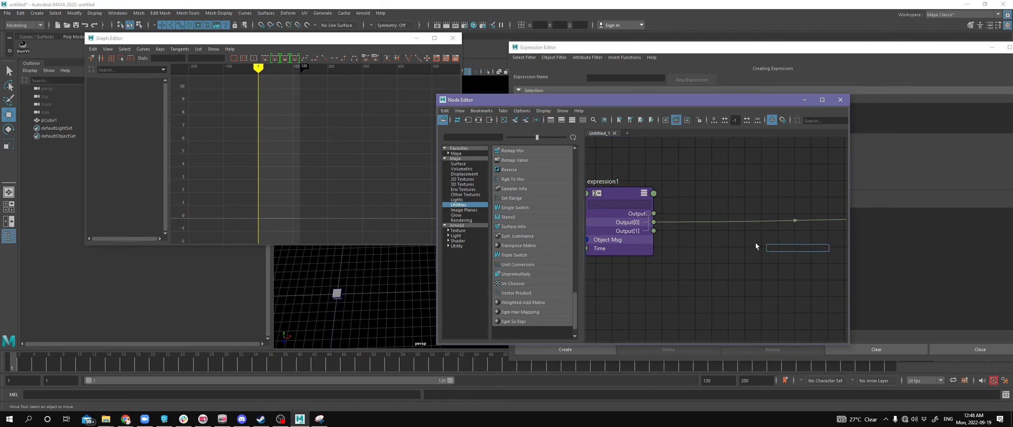
type("rem")
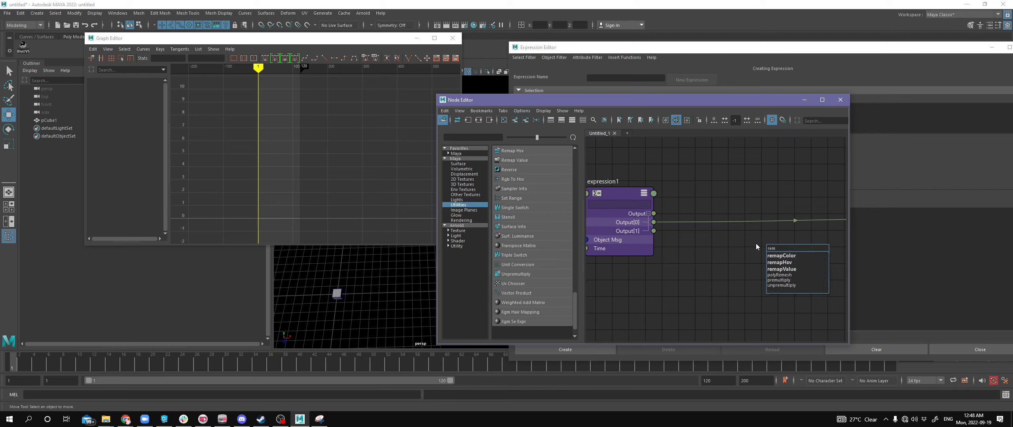
left_click(797, 269)
left_click_drag(807, 253, 764, 255)
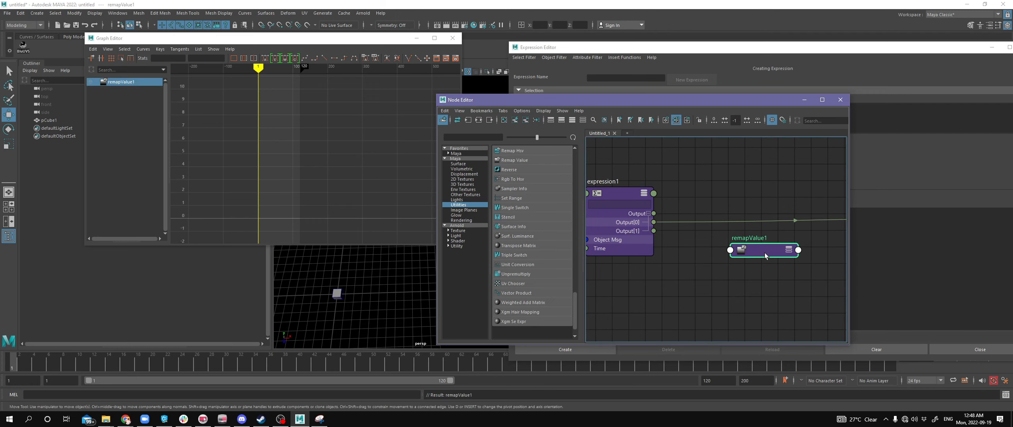
Step: Rearrange the Node Editor and Expression Editor windows so that the Attribute Editor is uncovered
left_click_drag(593, 99, 431, 79)
left_click(826, 48)
left_click_drag(826, 47, 474, 319)
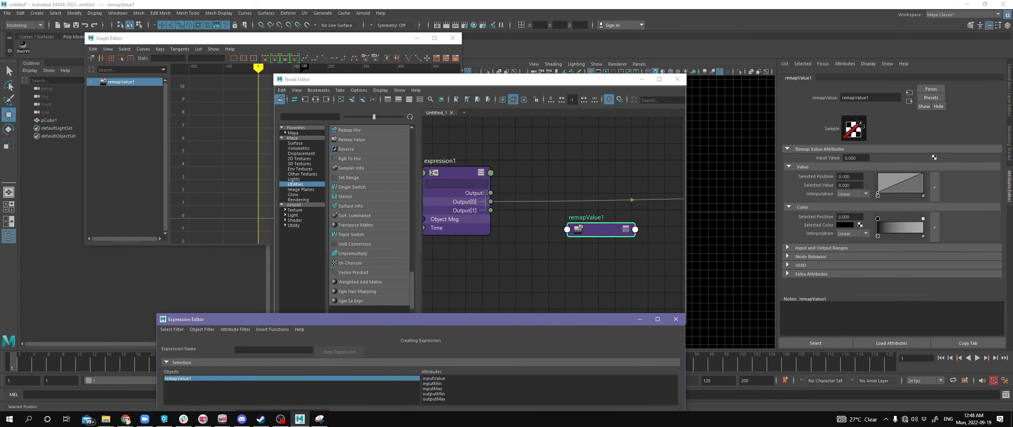
Step: Show all attributes of the remapValue1 node and shift it slightly closer to expression1
left_click(602, 233)
key("3")
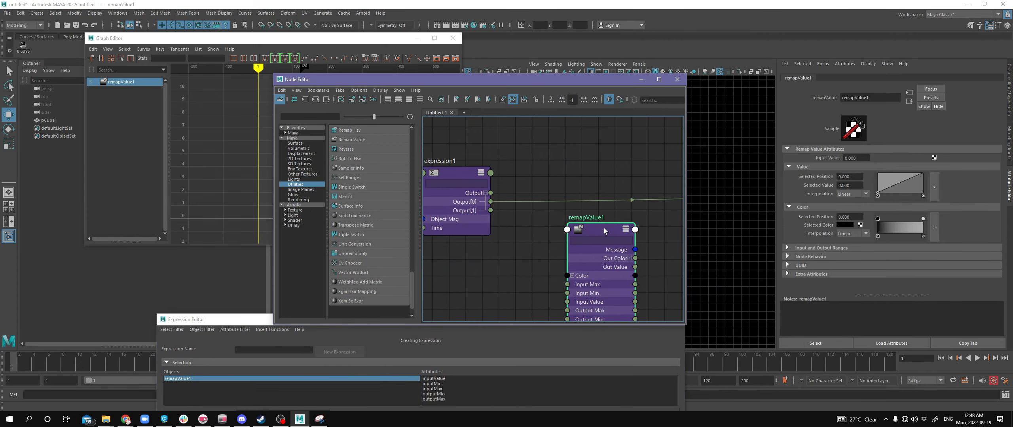
mouse_move(603, 234)
left_mouse_down()
mouse_move(598, 155)
mouse_move(596, 223)
left_mouse_up()
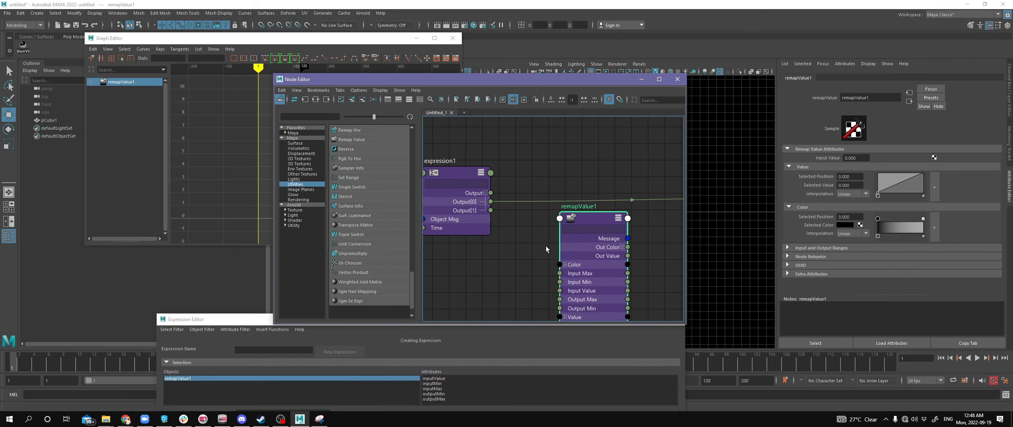
middle_click_drag(546, 246, 531, 226)
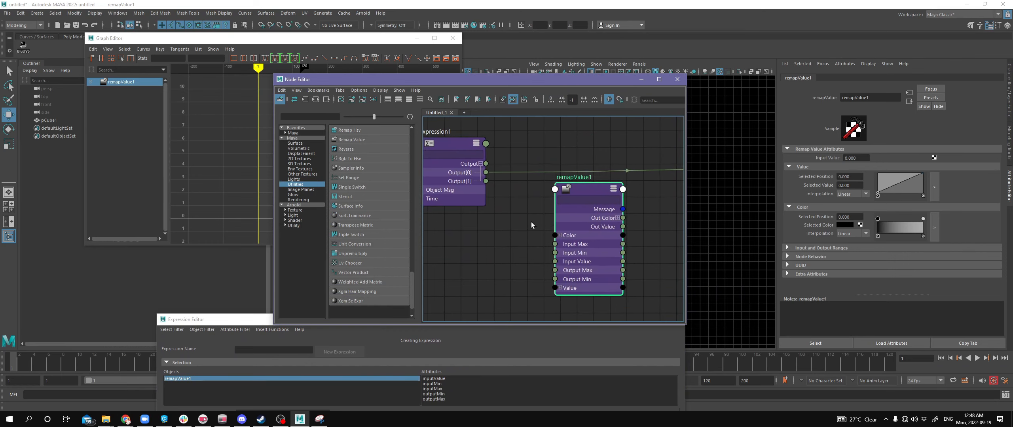
Step: Examine the individual entries under the Color and Value attributes of the remapValue1 node
left_click(560, 235)
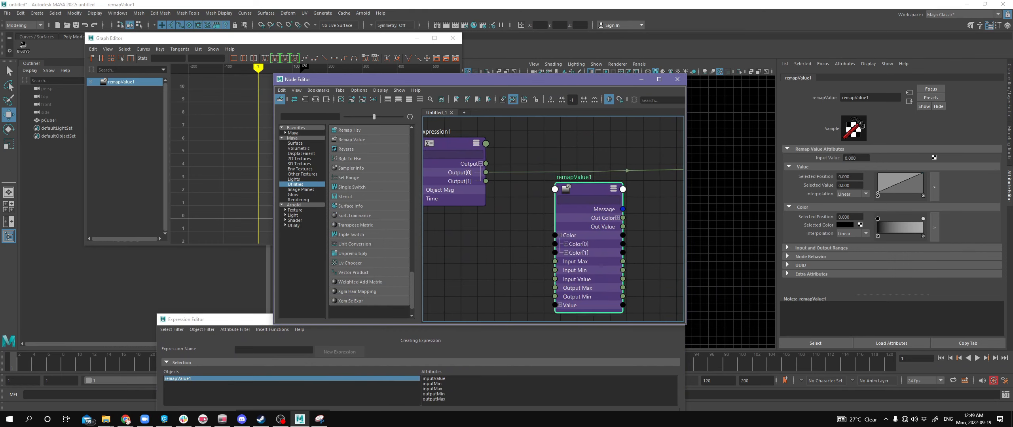
left_click(559, 235)
left_click(559, 288)
middle_click_drag(522, 282, 520, 265, "alt")
Step: Collapse the Value entries of remapValue1 and connect Output[0] of expression1 to its Input Value
left_click_drag(584, 174, 585, 162)
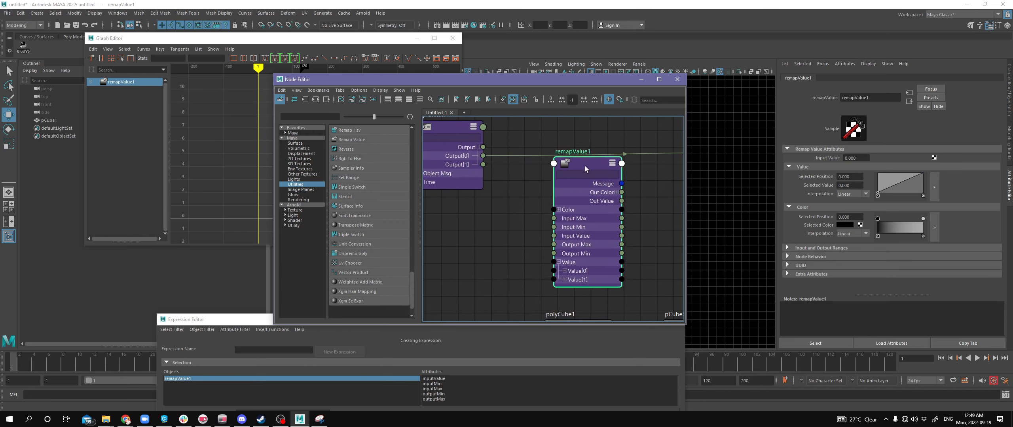
left_click(558, 259)
left_click_drag(483, 156, 562, 242)
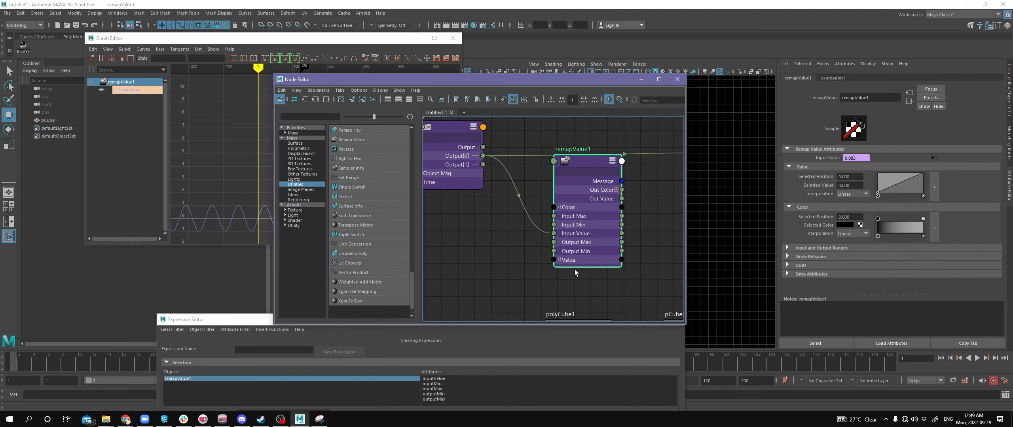
Step: Move the Node Editor off the cube in the viewport and expand the Input and Output Ranges settings of remapValue1
left_click_drag(475, 79, 538, 72)
left_click(325, 280)
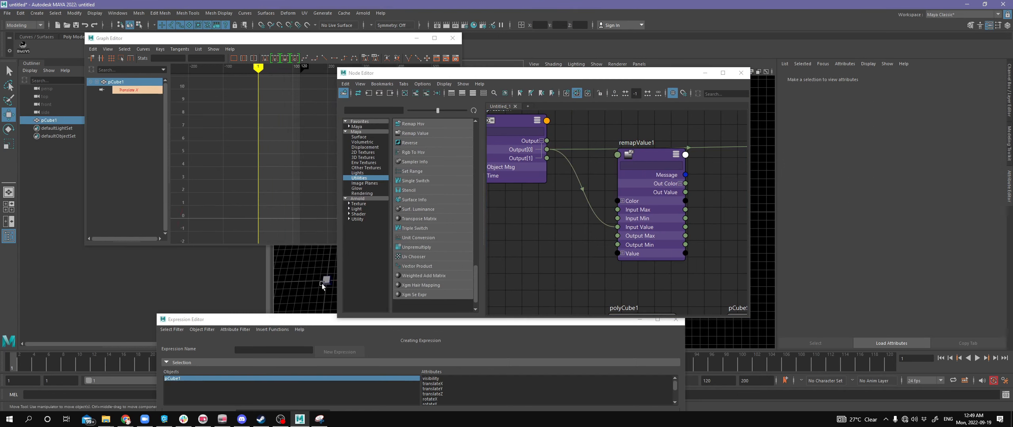
middle_click_drag(715, 235, 580, 251, "alt")
left_click(528, 192)
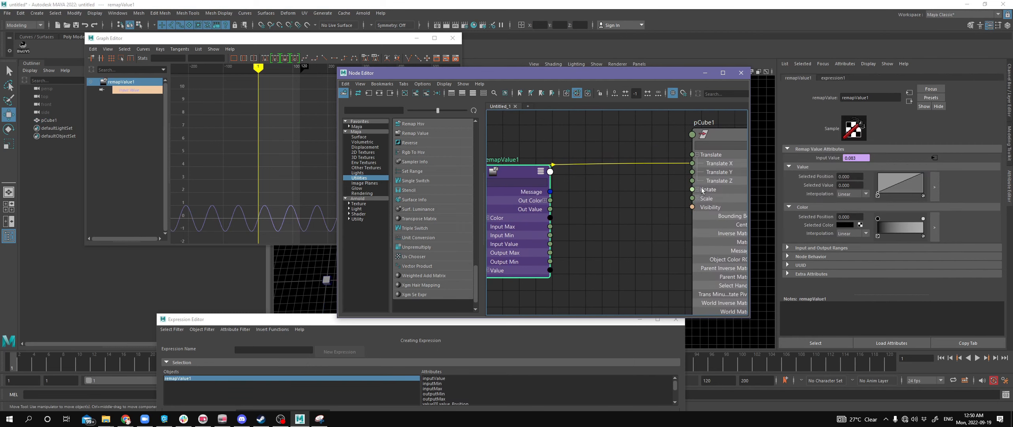
left_click(820, 248)
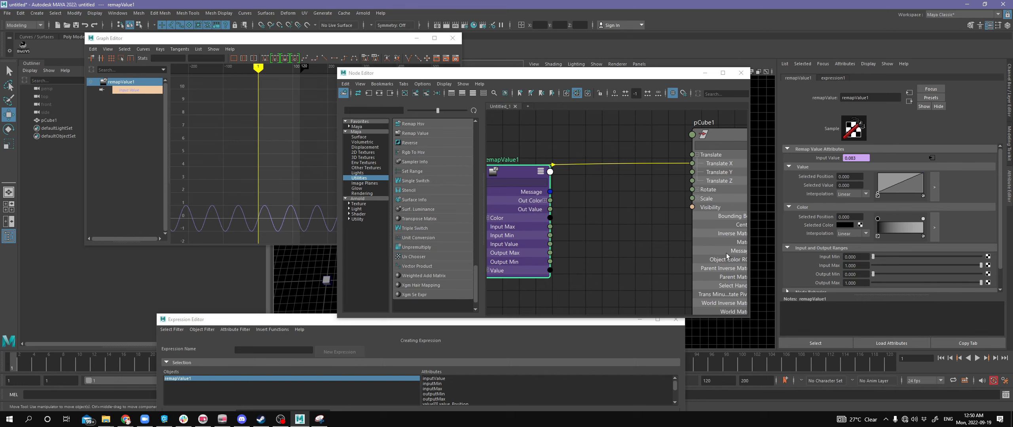
middle_click_drag(603, 233, 776, 237)
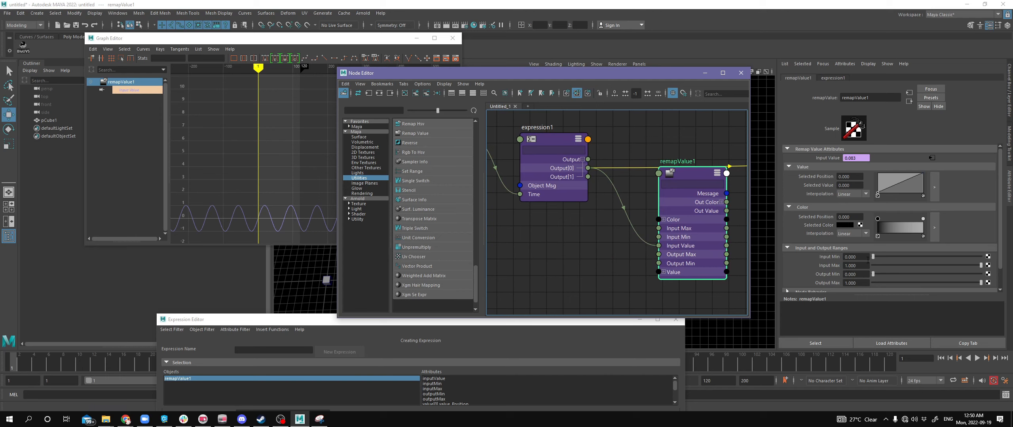
Step: Set the Input Min of remapValue1 to -1 and move the Graph Editor clear of the node network
left_click(866, 258)
type("-1")
key("Return")
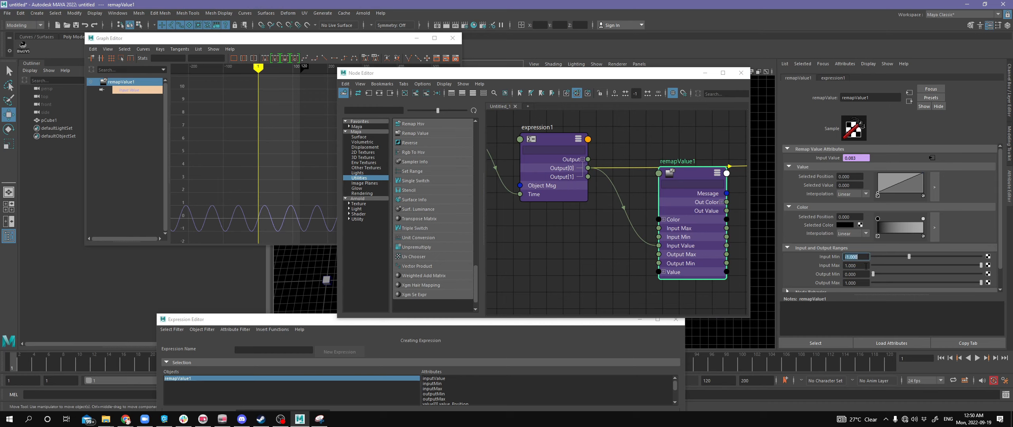
left_click(857, 274)
double_click(856, 276)
left_click_drag(287, 42, 250, 47)
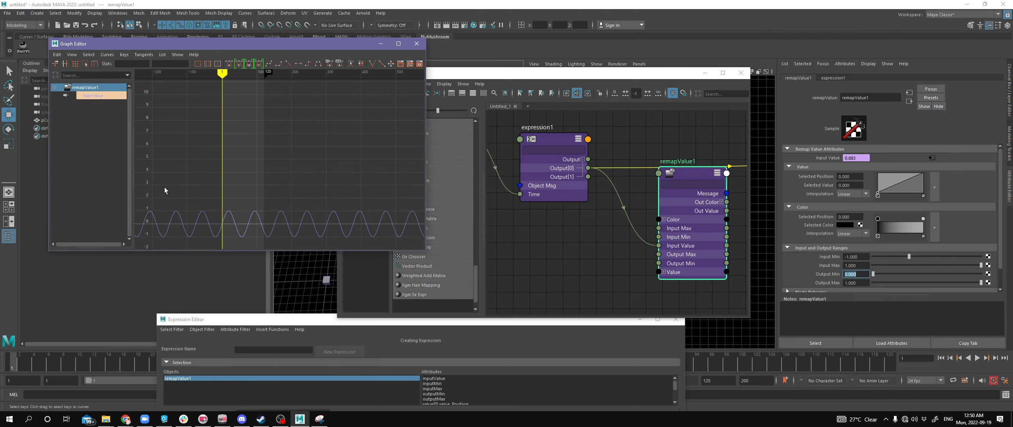
left_click(856, 275)
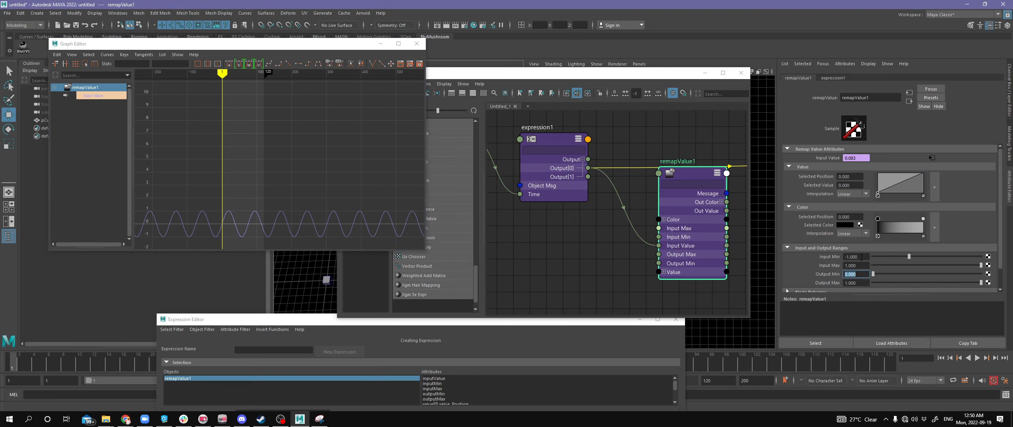
left_click(861, 256)
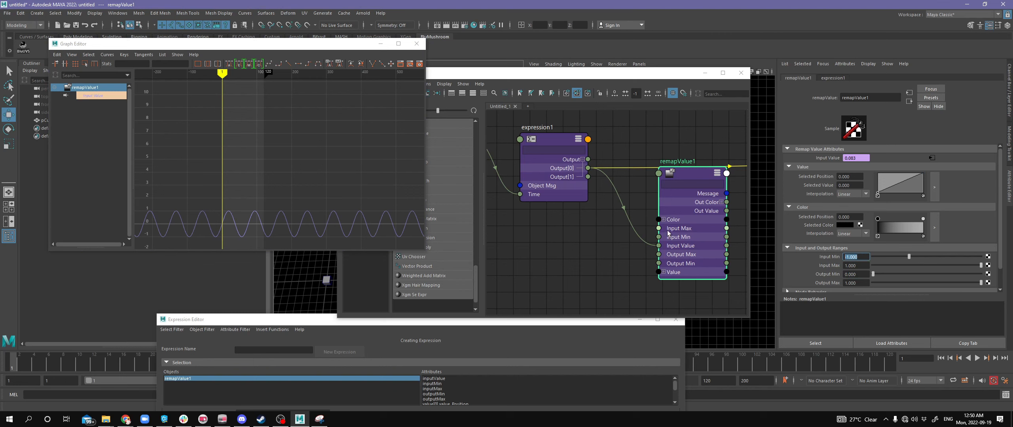
middle_click_drag(741, 223, 570, 230)
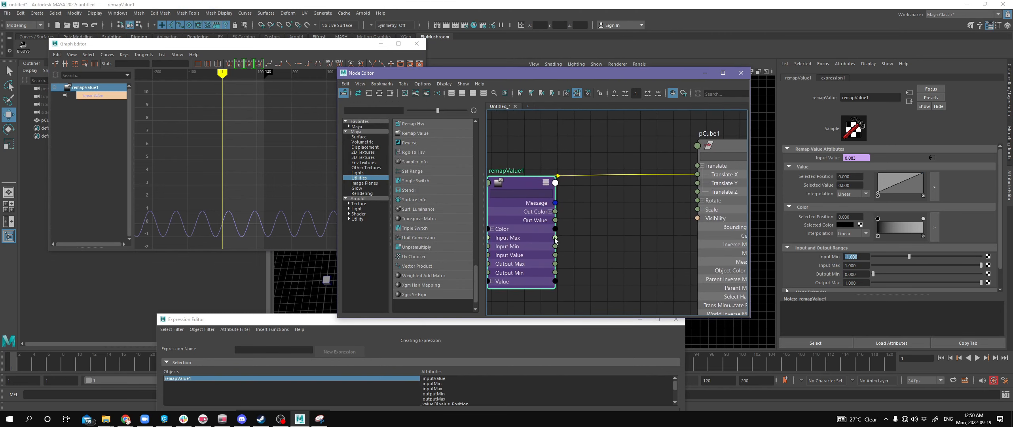
Step: Set the Output Min of remapValue1 to 2 and its Output Max to 10
left_click(859, 274)
type("2")
left_click(855, 256)
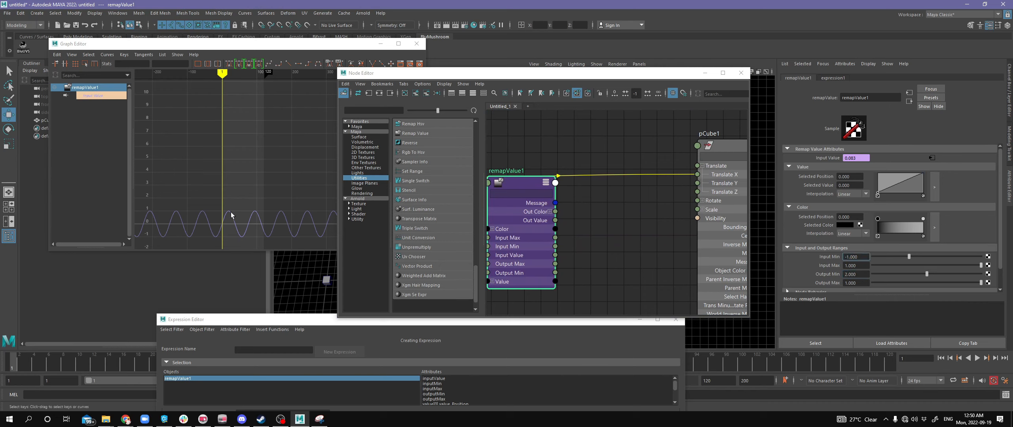
left_click(854, 283)
type("10")
left_click(607, 227)
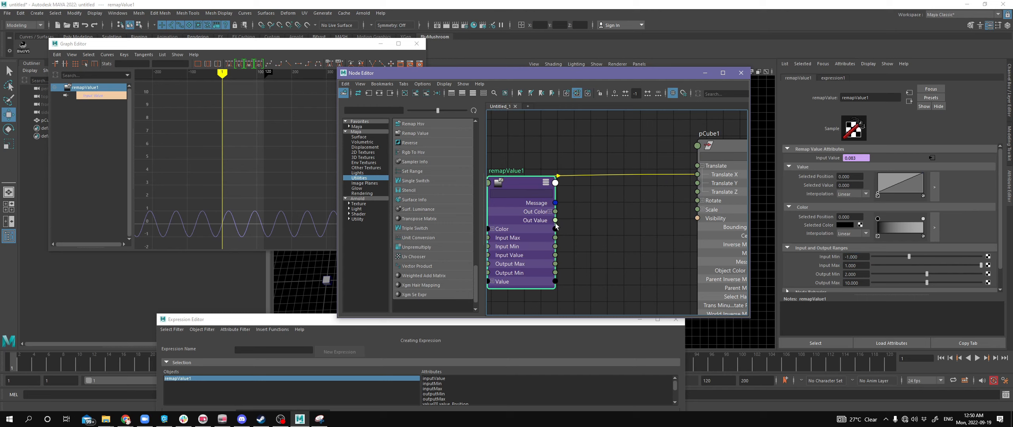
Step: Connect Out Value of remapValue1 to Translate X of pCube1, replacing the direct connection from the expression
mouse_move(556, 226)
middle_mouse_down("alt")
mouse_move(622, 232)
mouse_move(548, 236)
middle_mouse_up("alt")
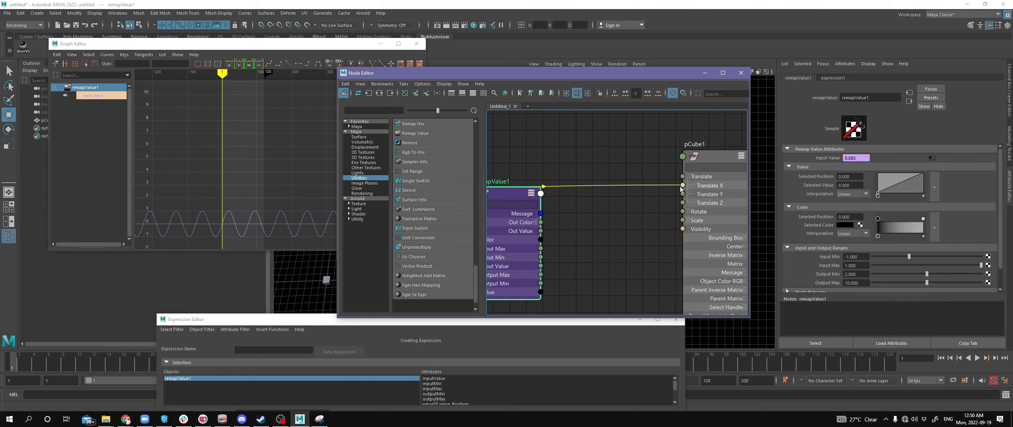
middle_click_drag(596, 224, 638, 225, "alt")
scroll(629, 221, "down", 3)
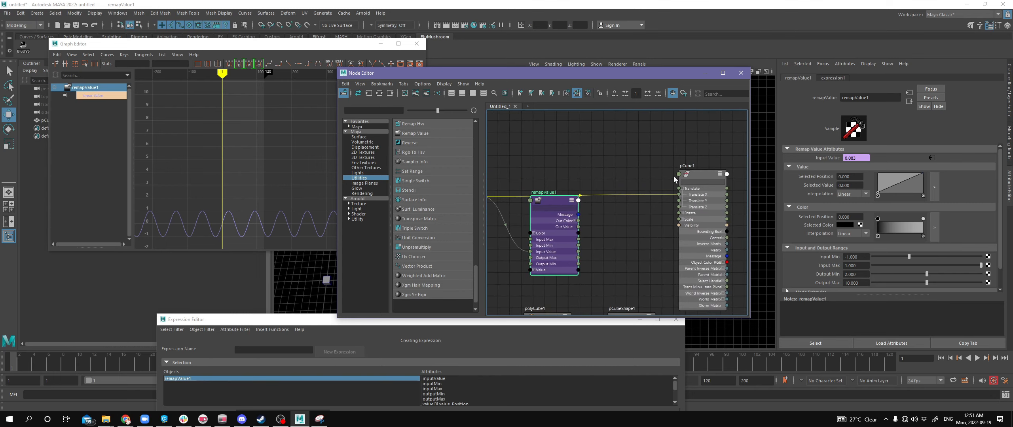
scroll(670, 206, "up", 3)
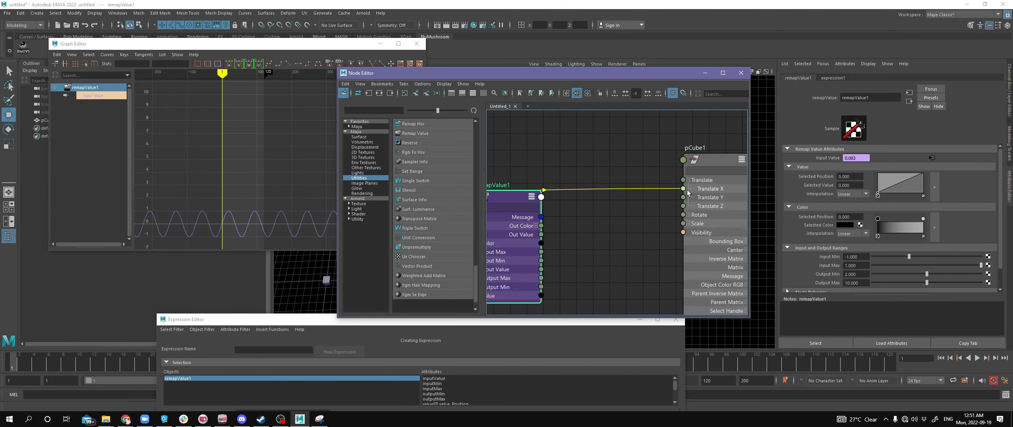
left_click_drag(541, 234, 681, 190)
Step: Compare the curves of pCube1 and remapValue1 in the Graph Editor by selecting each, ending with the cube selected in the viewport
left_click(706, 213)
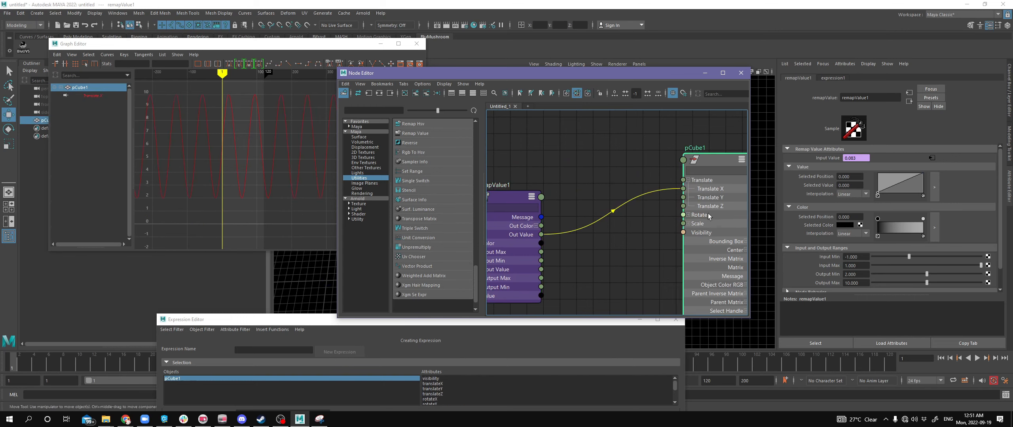
left_click_drag(621, 155, 513, 226)
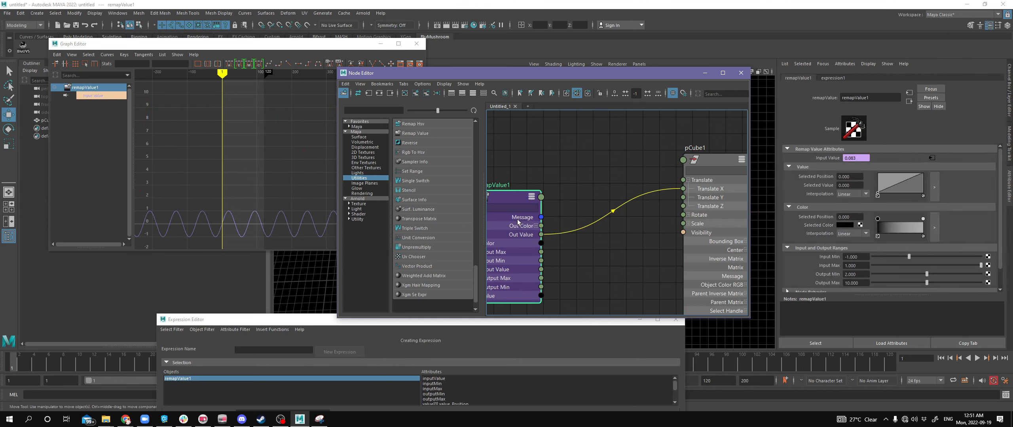
left_click_drag(631, 146, 719, 258)
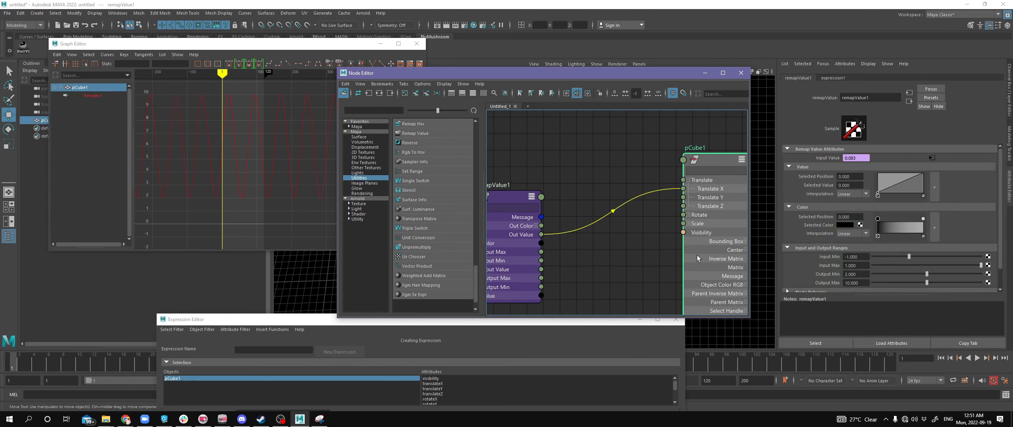
key("space")
mouse_move(319, 282)
left_mouse_down()
mouse_move(293, 306)
mouse_move(318, 284)
left_mouse_up()
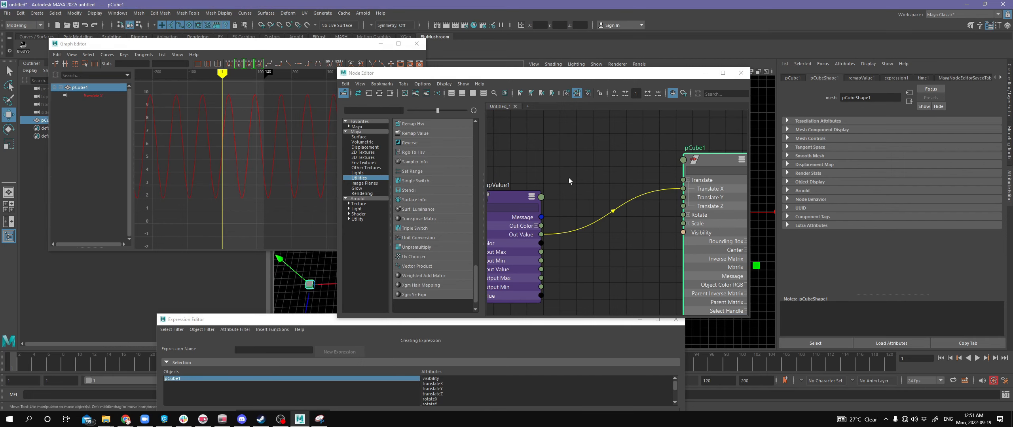
Step: Tidy the node network by moving remapValue1 and pCube1 slightly upward so they line up
scroll(568, 177, "down", 2)
middle_click_drag(578, 181, 637, 180)
left_click_drag(586, 194, 589, 157)
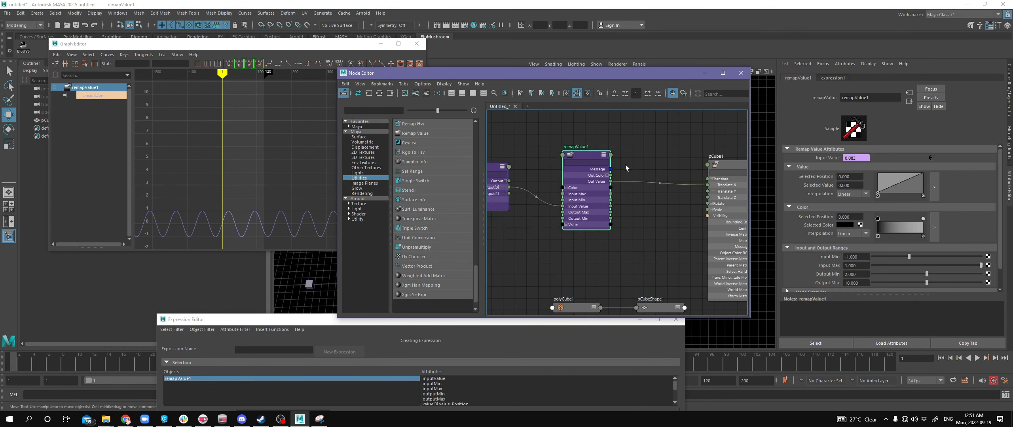
left_click(617, 182)
middle_click_drag(641, 237, 609, 234)
left_click(705, 169)
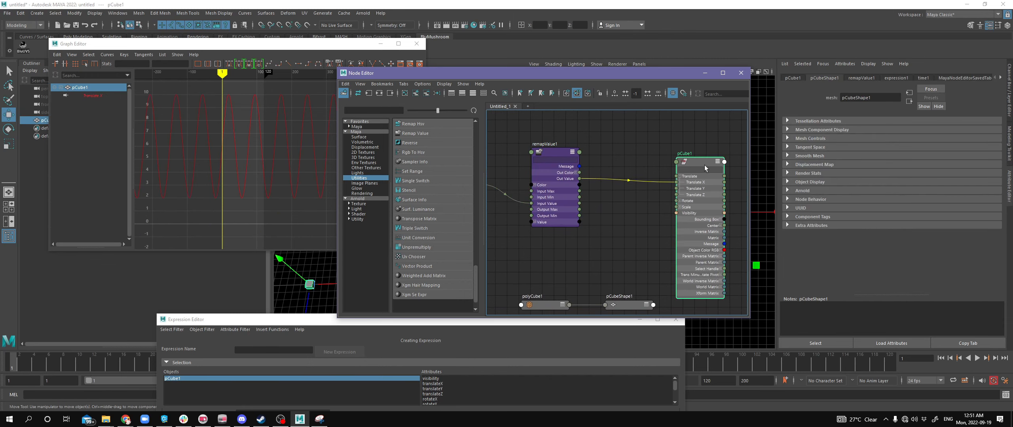
left_click_drag(705, 169, 704, 160)
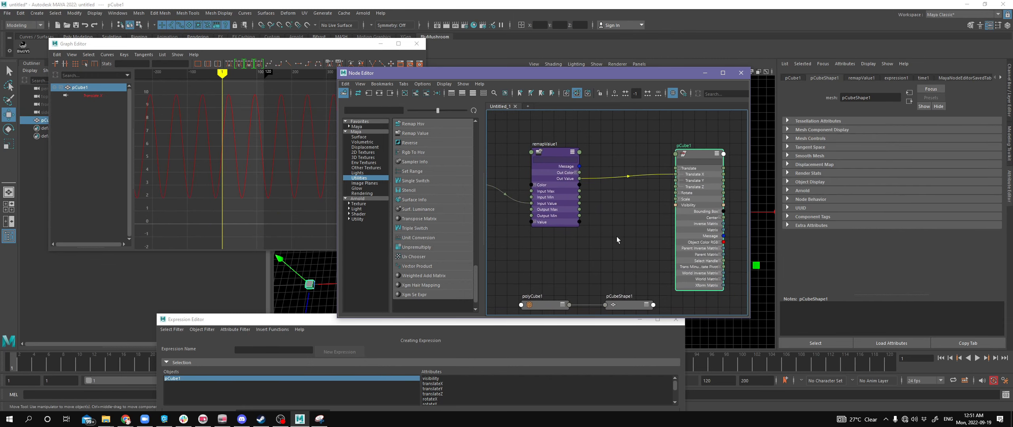
middle_click_drag(618, 240, 658, 240)
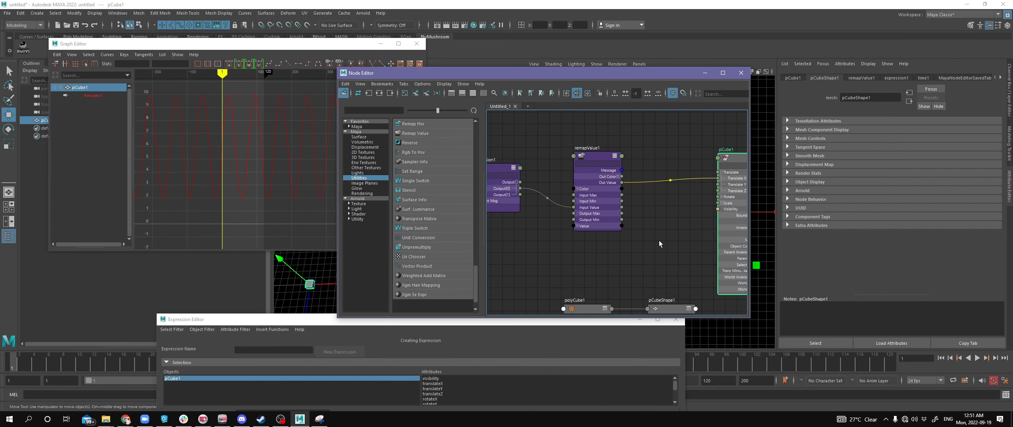
Step: Move the Node Editor off the viewport and scrub the Graph Editor's current time through the curve's peaks and trough to check the cube's motion
left_click_drag(492, 74, 776, 114)
middle_click_drag(421, 275, 453, 269, "alt")
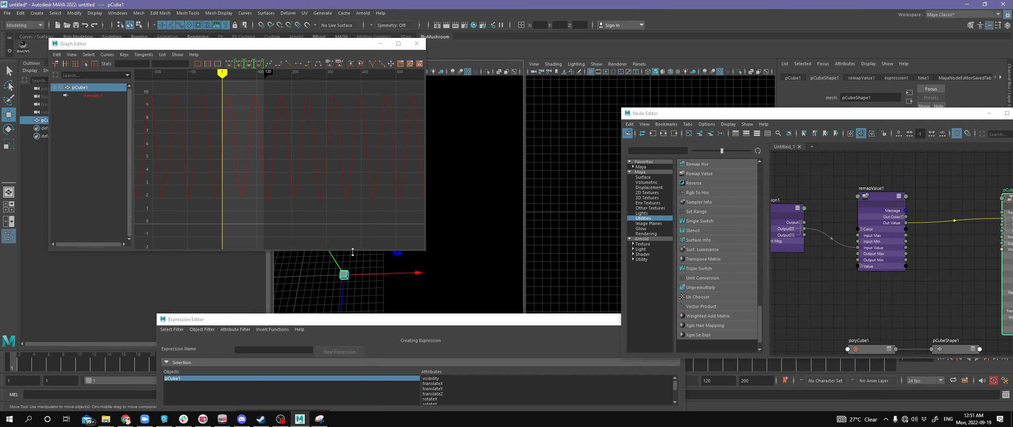
left_click_drag(223, 73, 228, 73)
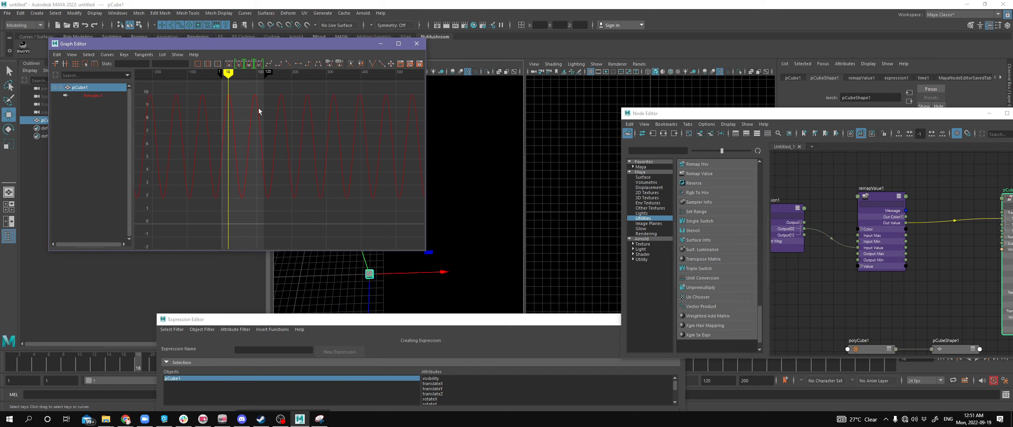
middle_click_drag(409, 280, 453, 276, "alt")
left_click_drag(229, 74, 242, 74)
left_click_drag(368, 308, 402, 301, "alt")
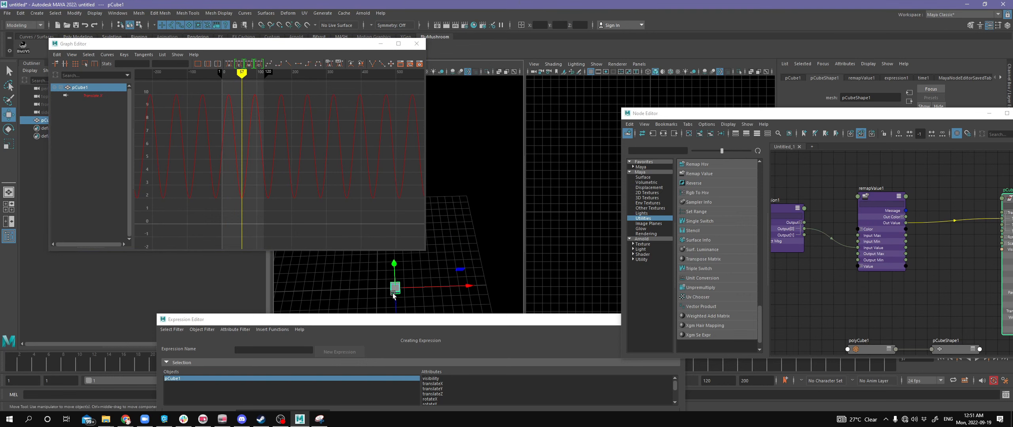
left_click_drag(241, 72, 254, 73)
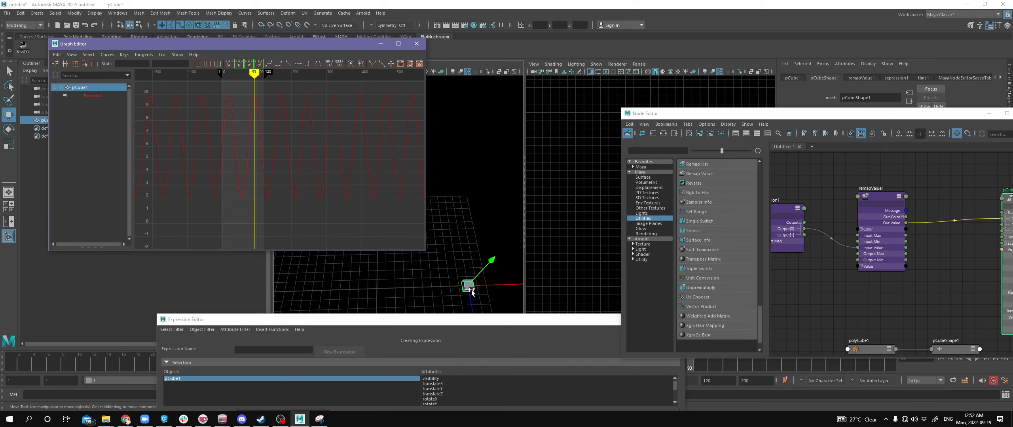
left_click_drag(471, 290, 426, 284, "alt")
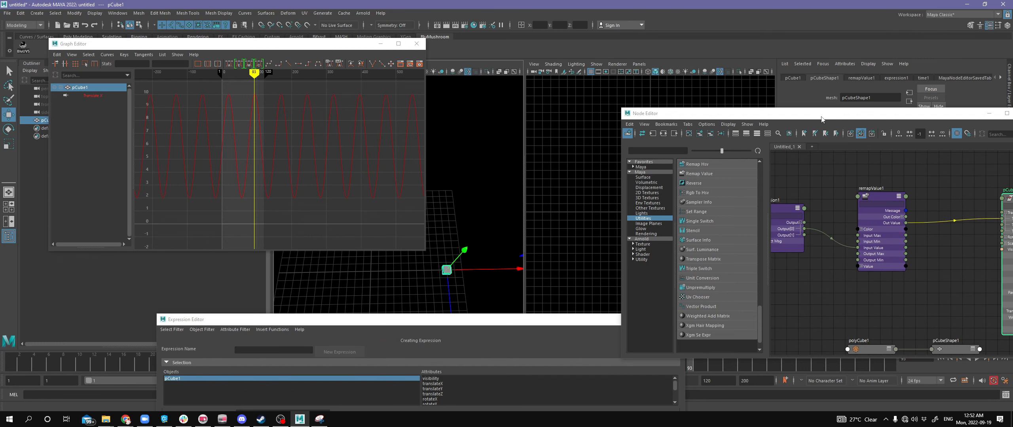
Step: Show the Channel Box for pCube1 and lower the Node Editor and Expression Editor to uncover the views and timeline
left_click_drag(821, 119, 732, 284)
key("ctrl+a")
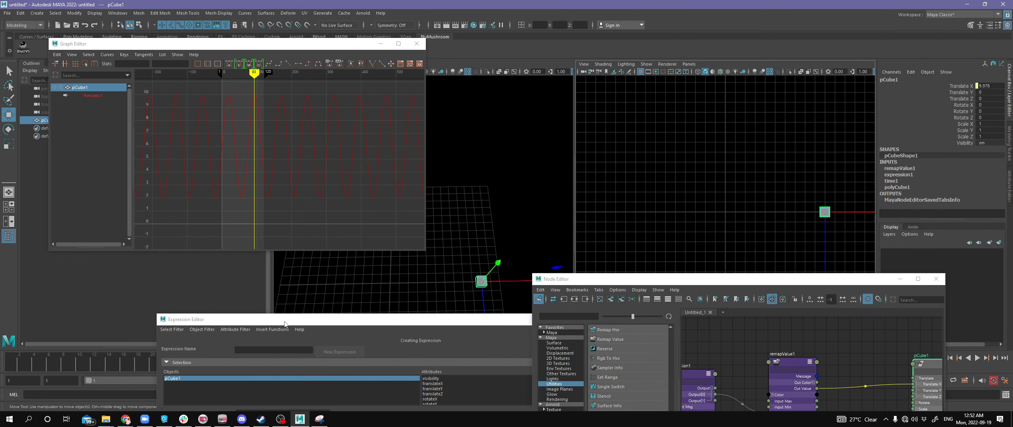
left_click_drag(285, 324, 277, 388)
Step: Scrub the timeline to the peaks of the pCube1 curve and check the maximum Translate X in the Channel Box
left_click_drag(410, 368, 170, 348)
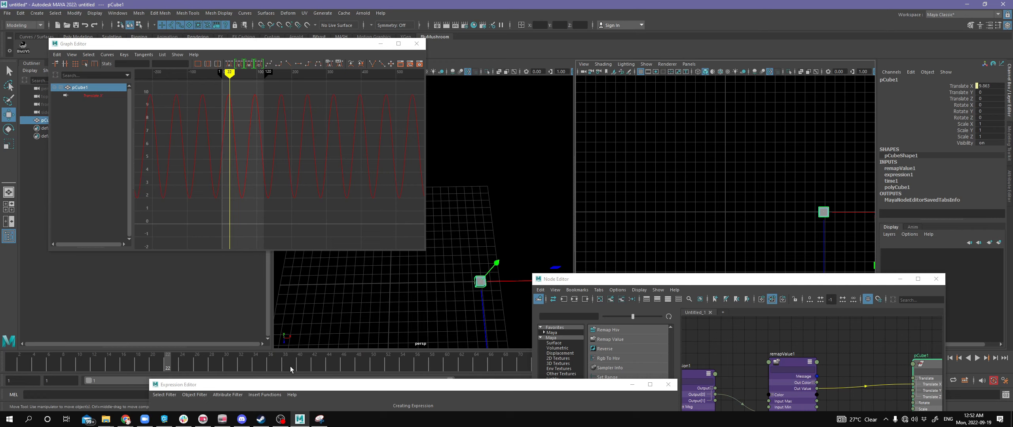
key("alt+v")
left_click_drag(167, 365, 146, 370)
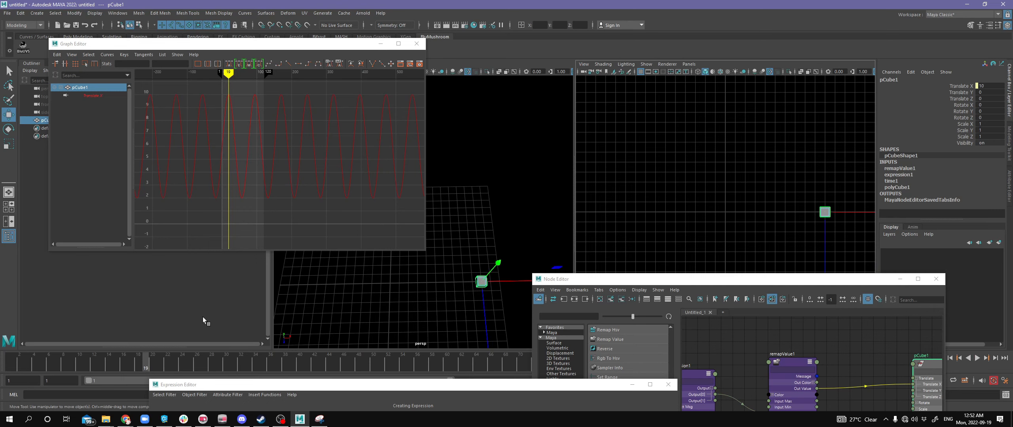
right_click_drag(264, 205, 266, 169, "alt")
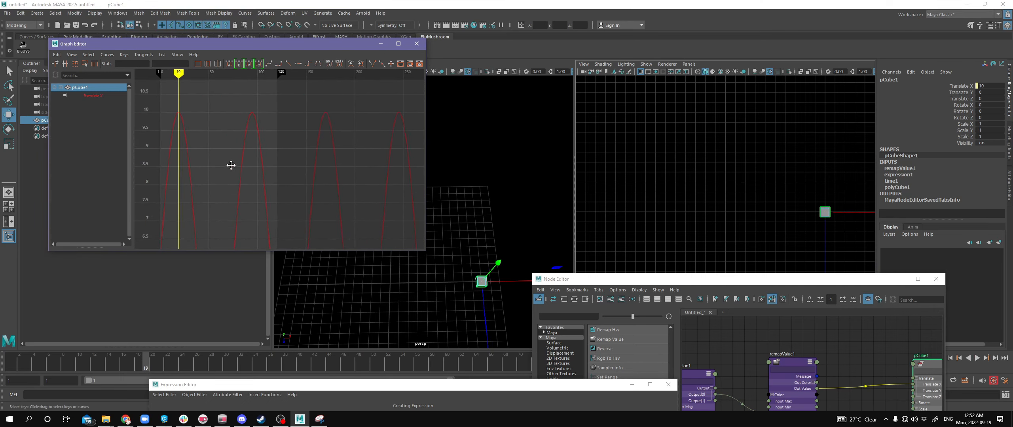
mouse_move(231, 166)
middle_mouse_down("alt")
mouse_move(267, 199)
mouse_move(253, 169)
mouse_move(236, 173)
middle_mouse_up("alt")
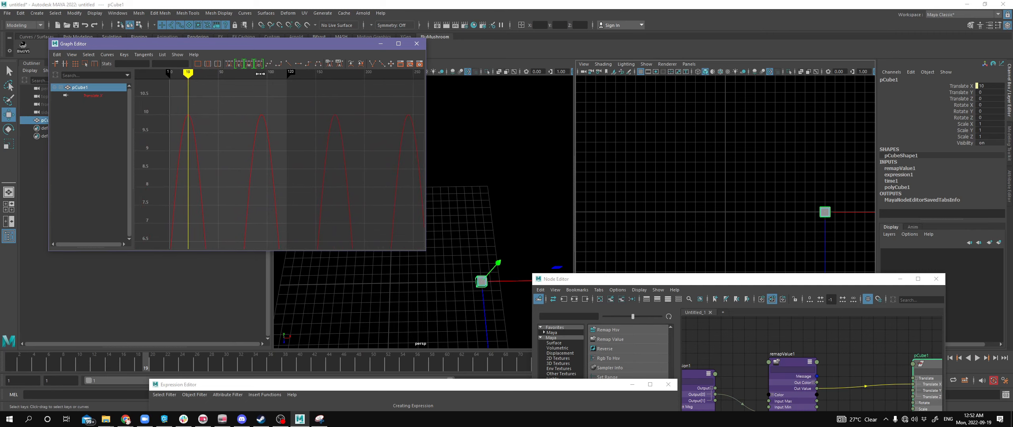
left_click(260, 75)
left_click_drag(260, 81, 261, 81)
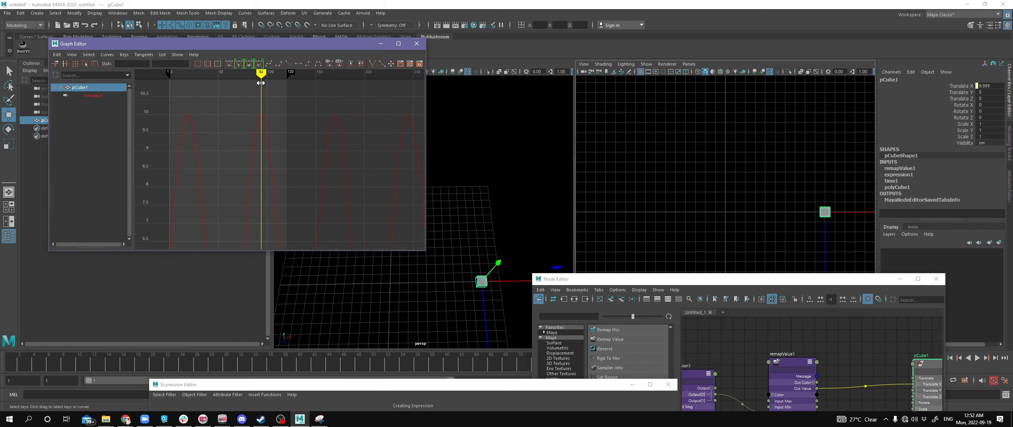
right_click_drag(266, 123, 287, 108, "alt")
middle_click_drag(287, 108, 280, 215, "alt")
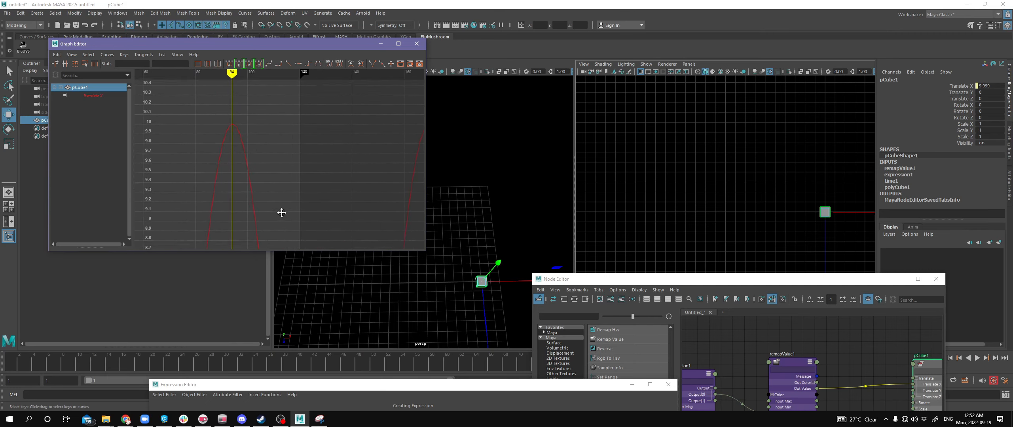
left_click_drag(231, 78, 232, 81)
Step: Examine the lower and upper limits of the pCube1 Translate X curve and look through the Graph Editor's view options
scroll(219, 141, "down", 15)
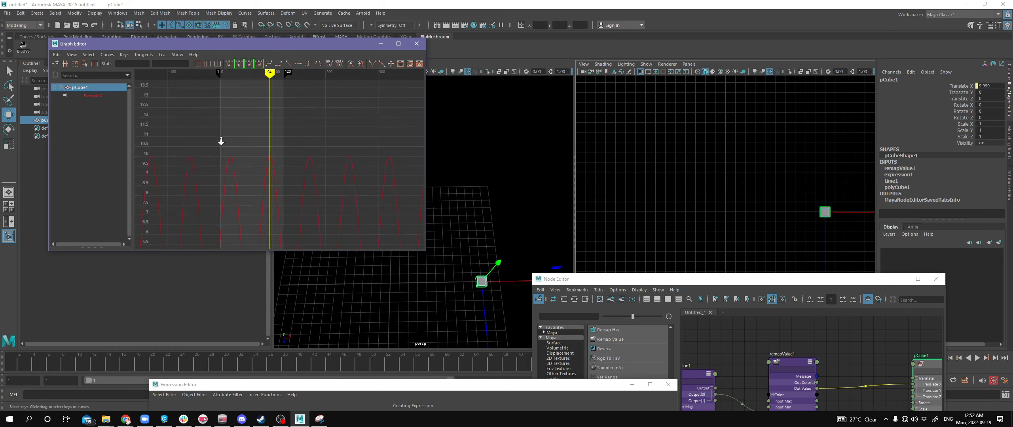
scroll(294, 135, "up", 10)
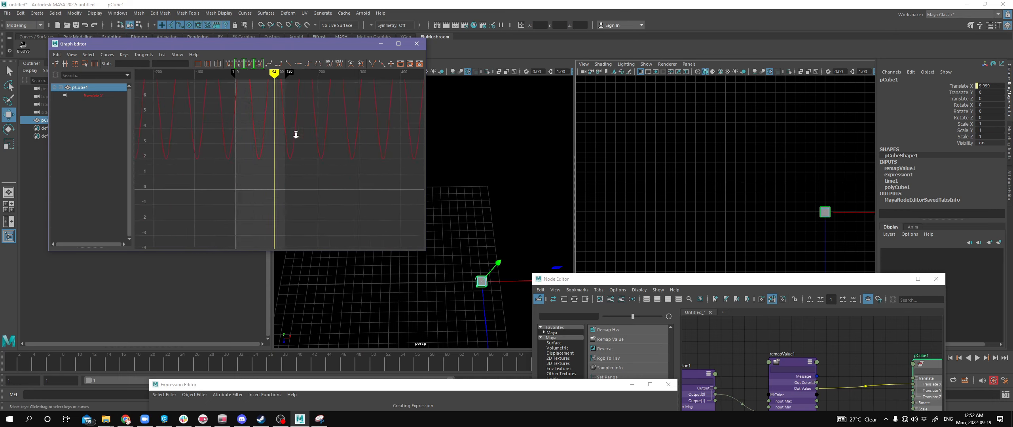
middle_click_drag(294, 135, 296, 220, "alt")
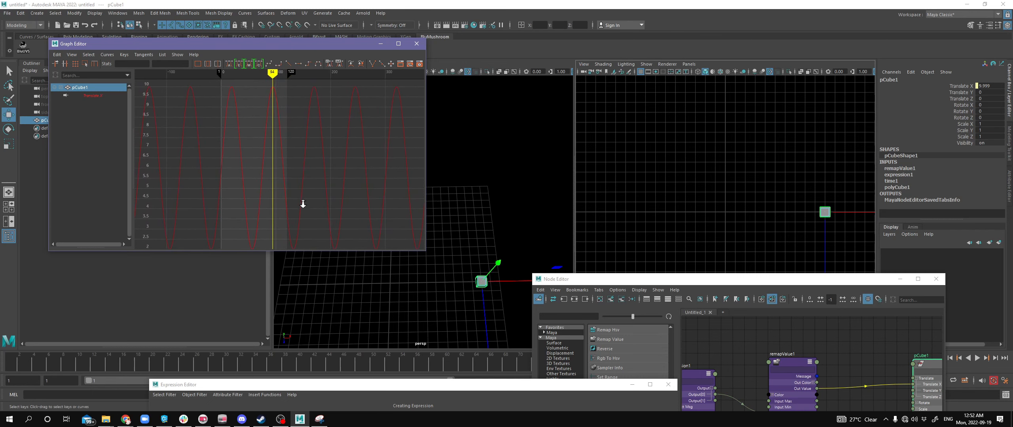
scroll(300, 205, "down", 3)
left_click(72, 55)
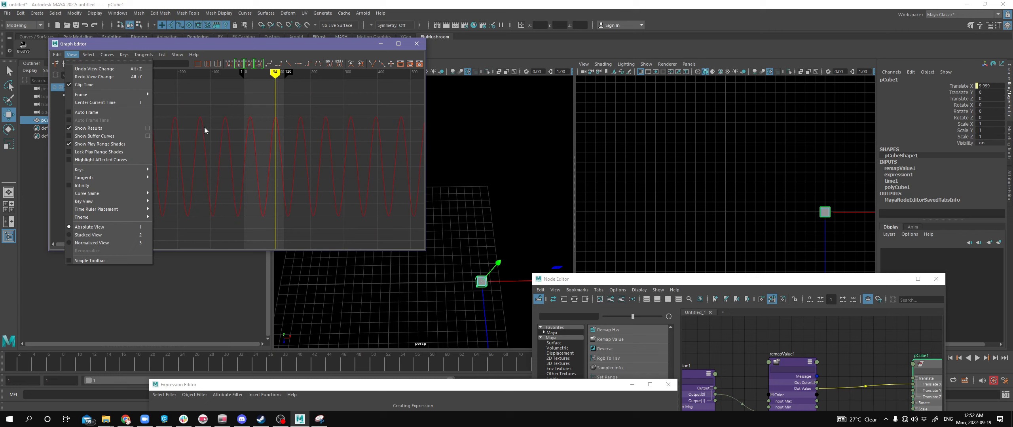
left_click(265, 106)
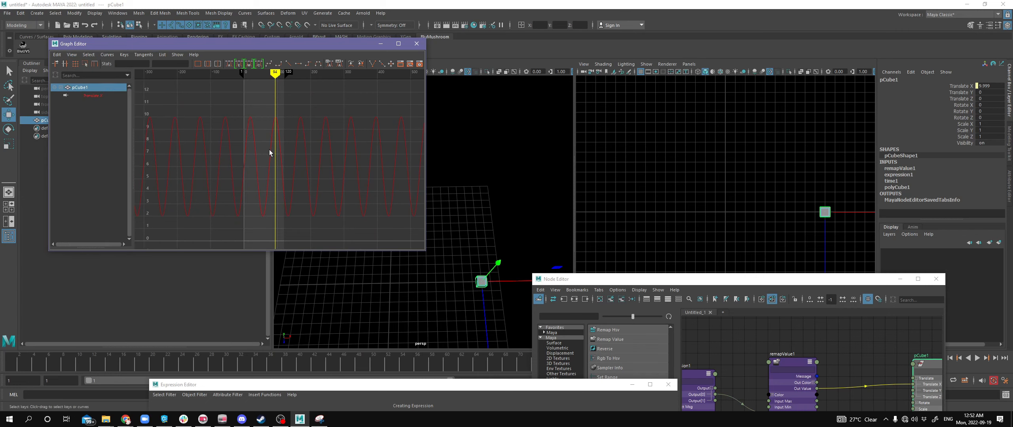
Step: Examine the repeating pCube1 Translate X curve at several time and value scales in the Graph Editor
key("f")
scroll(301, 160, "down", 5, "shift")
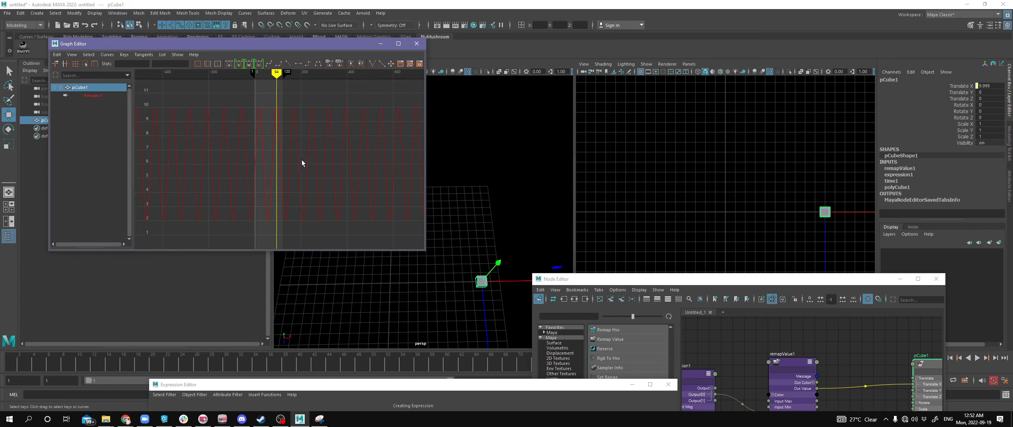
scroll(299, 165, "down", 6, "shift")
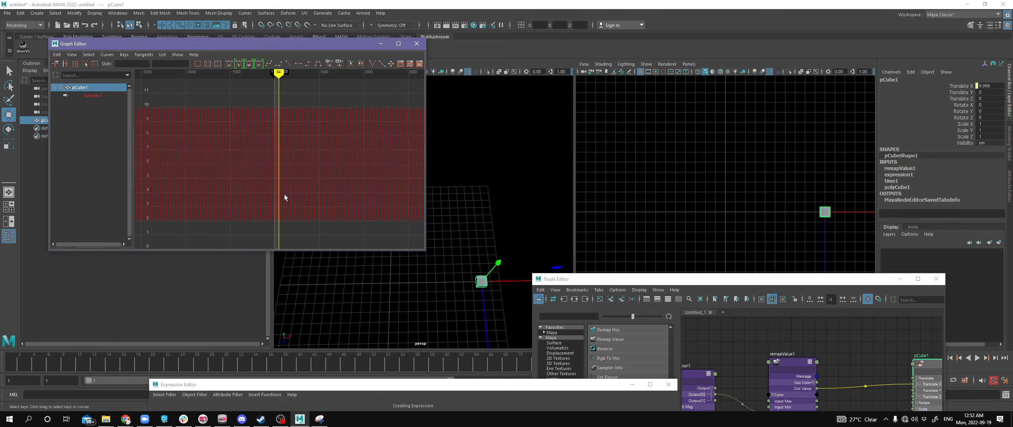
scroll(289, 195, "up", 4)
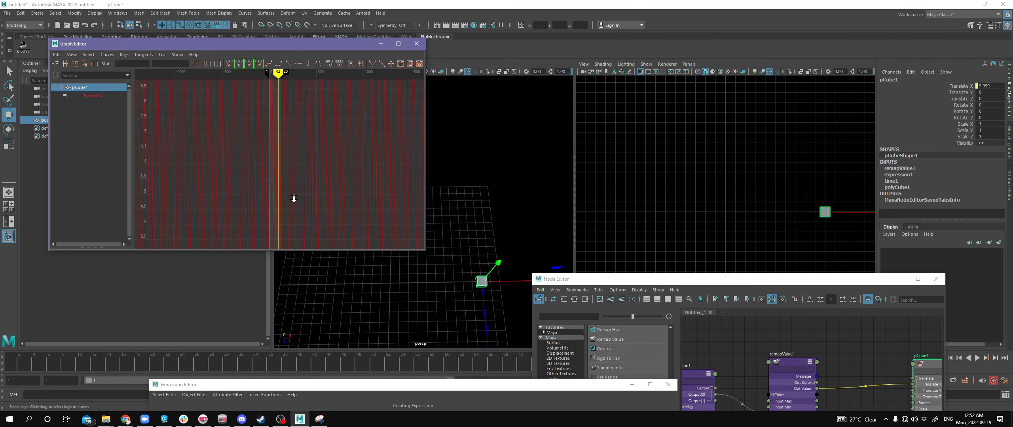
scroll(291, 198, "down", 3)
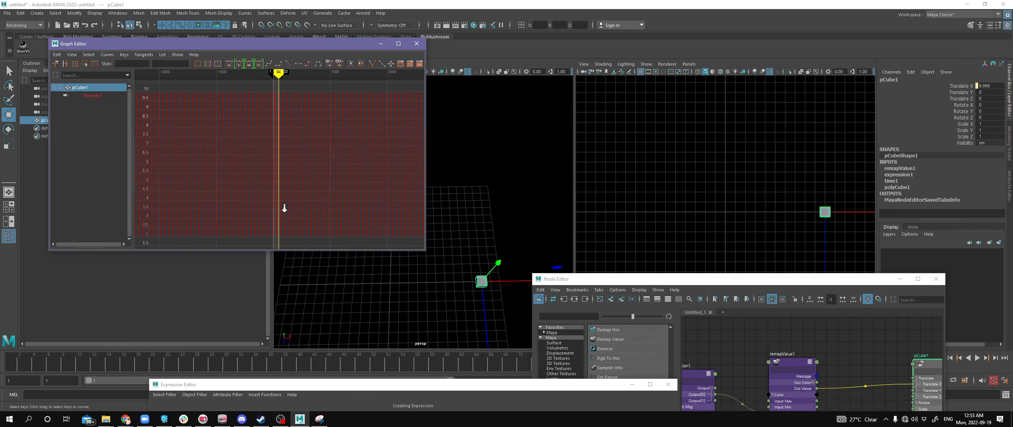
scroll(285, 207, "down", 2)
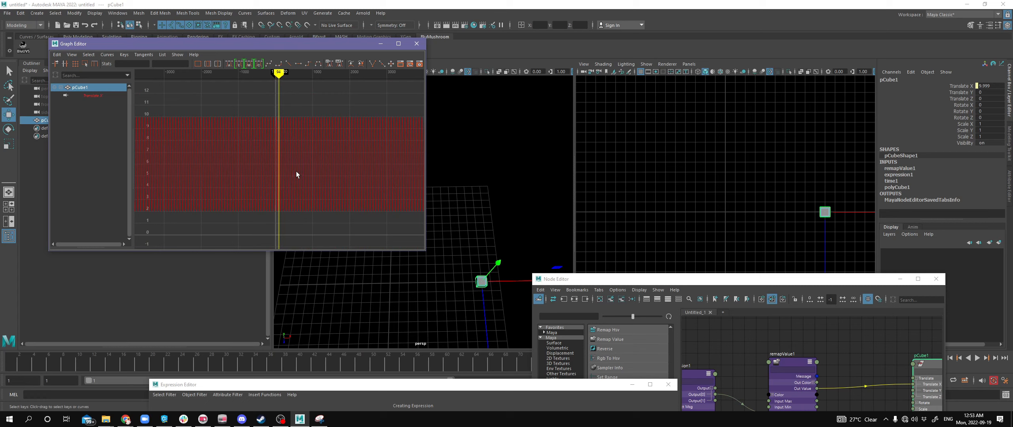
right_click_drag(291, 170, 464, 177, "alt")
Step: Move the Expression Editor and Node Editor windows back up into view and reframe the pCube1 Translate X curve
left_click_drag(462, 391, 477, 356)
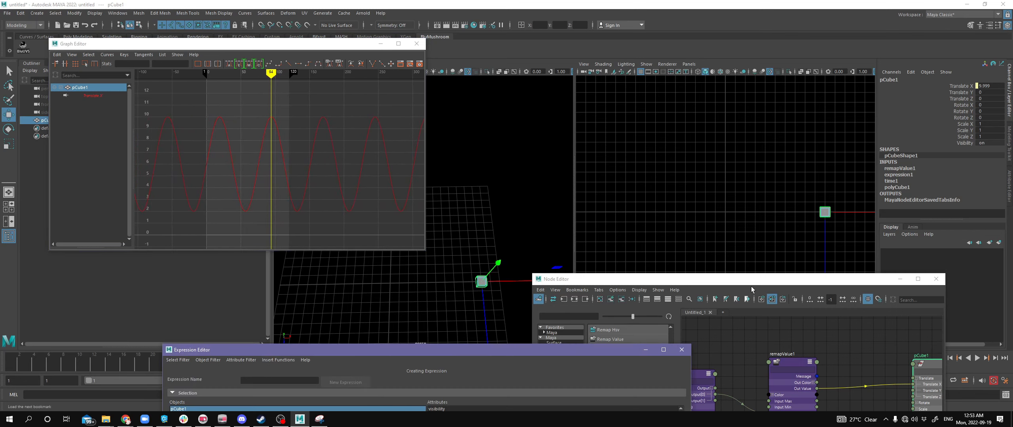
left_click_drag(757, 279, 712, 222)
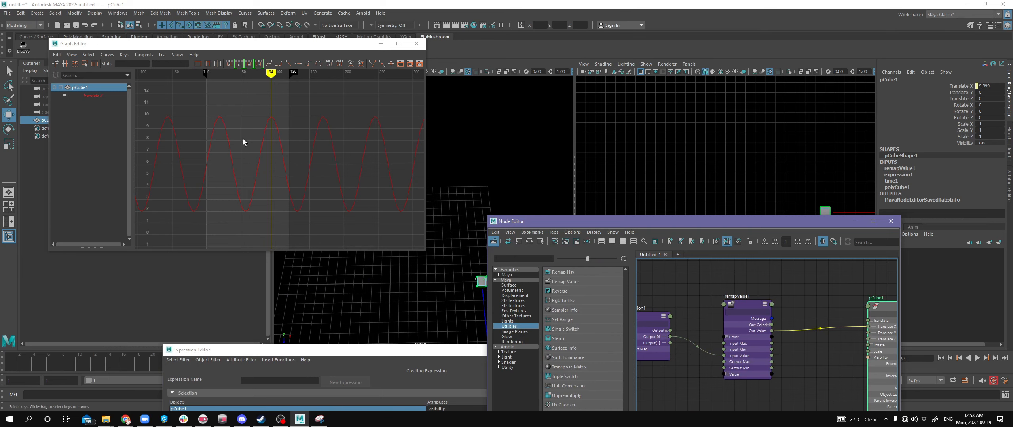
right_click_drag(243, 142, 272, 163, "alt+shift")
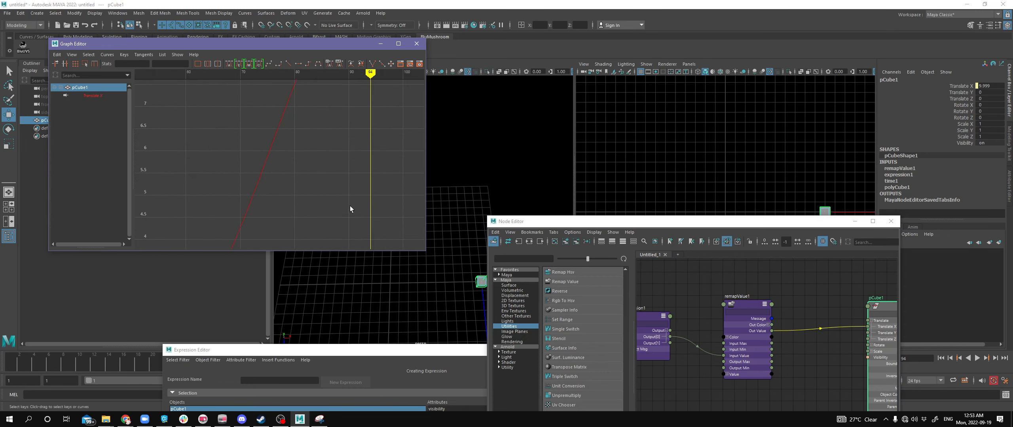
key("a")
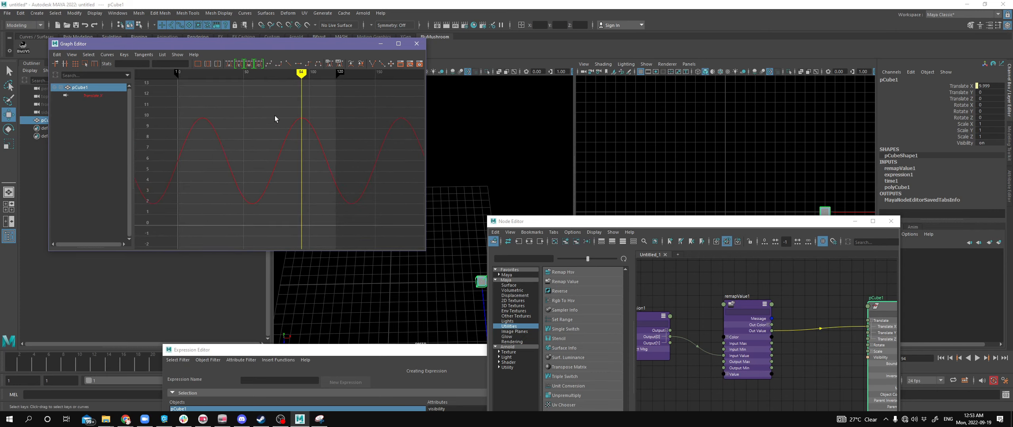
right_click_drag(275, 119, 324, 193, "alt+shift")
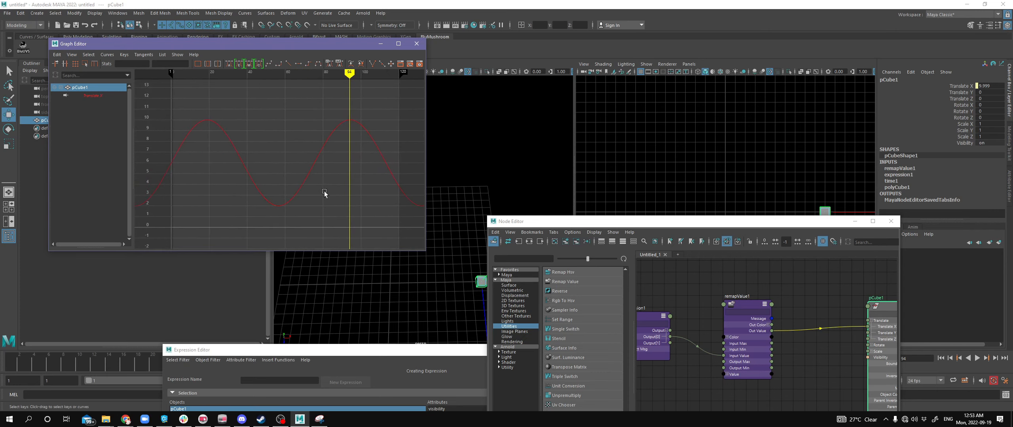
Step: Turn on Auto Frame and Auto Frame Time for the Graph Editor view
left_click(71, 55)
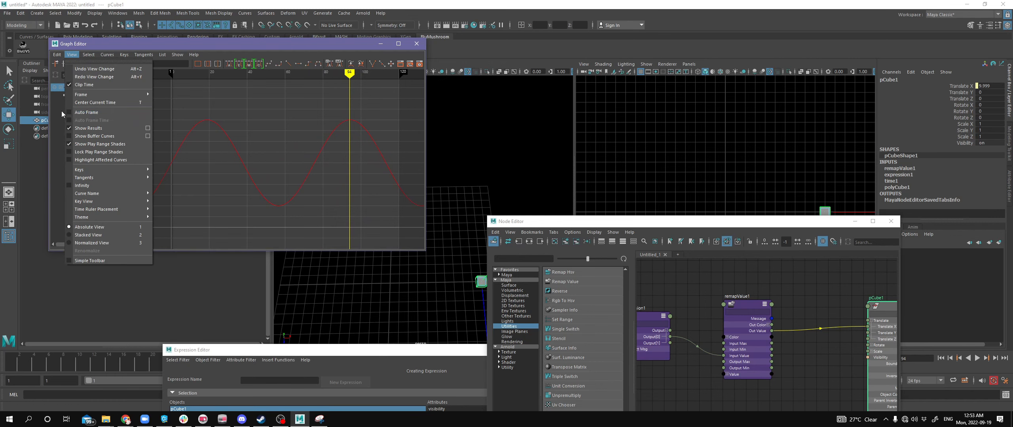
left_click(79, 112)
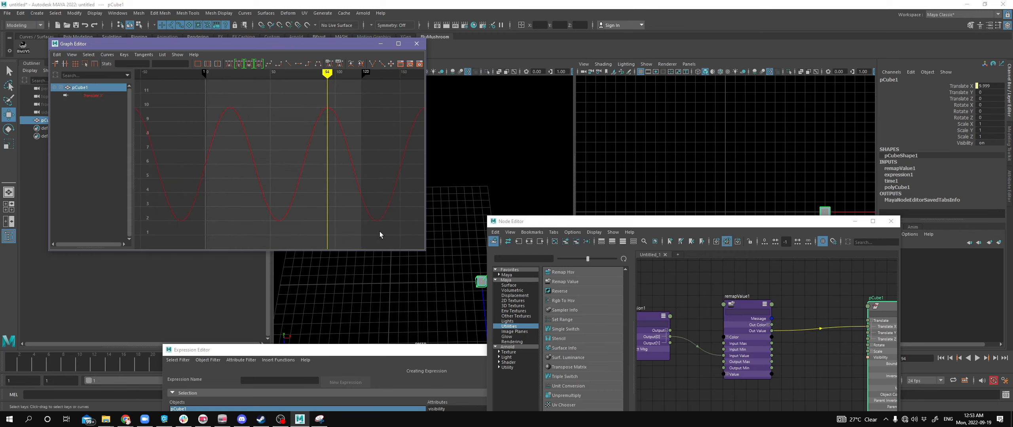
left_click(71, 55)
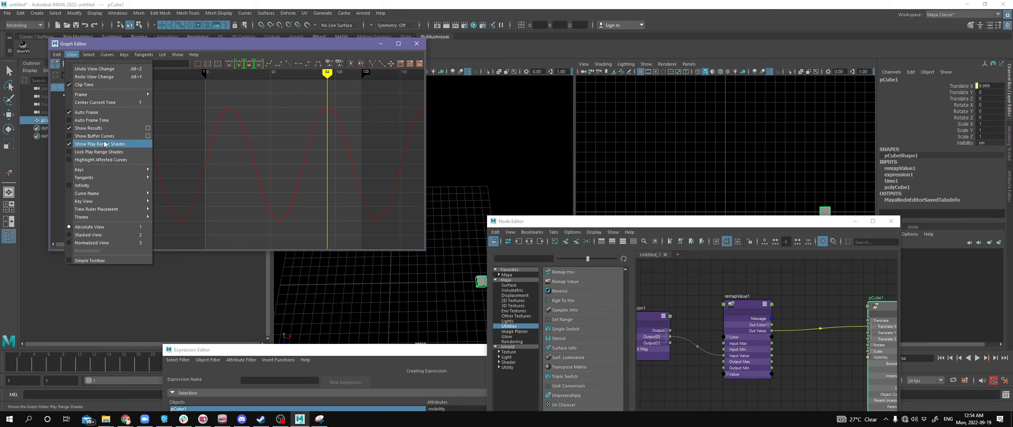
left_click(98, 119)
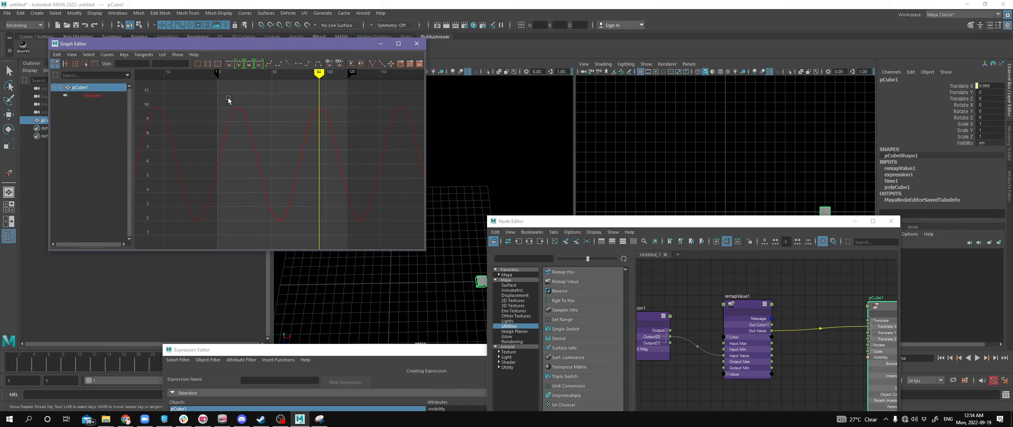
Step: Switch Auto Frame Time off and back on twice to test its effect on the curve view
left_click(71, 55)
left_click(94, 119)
left_click(72, 55)
left_click(80, 122)
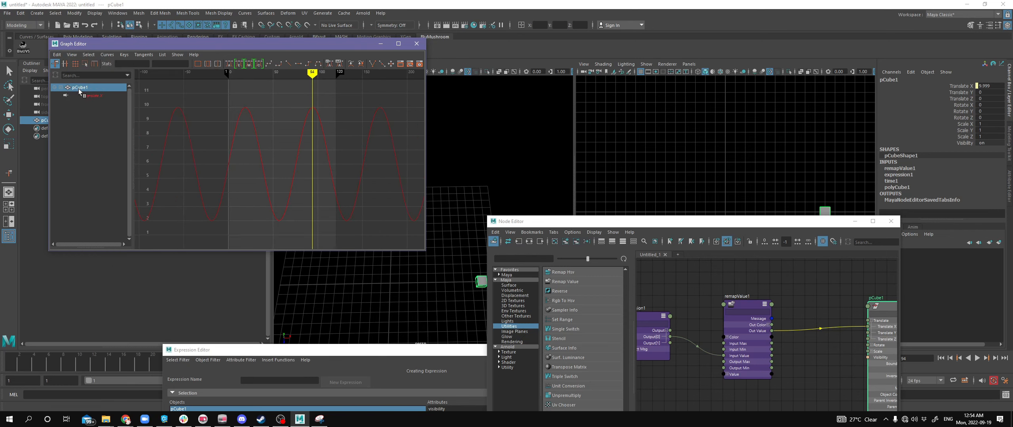
left_click(72, 54)
left_click(83, 120)
left_click(72, 54)
left_click(85, 120)
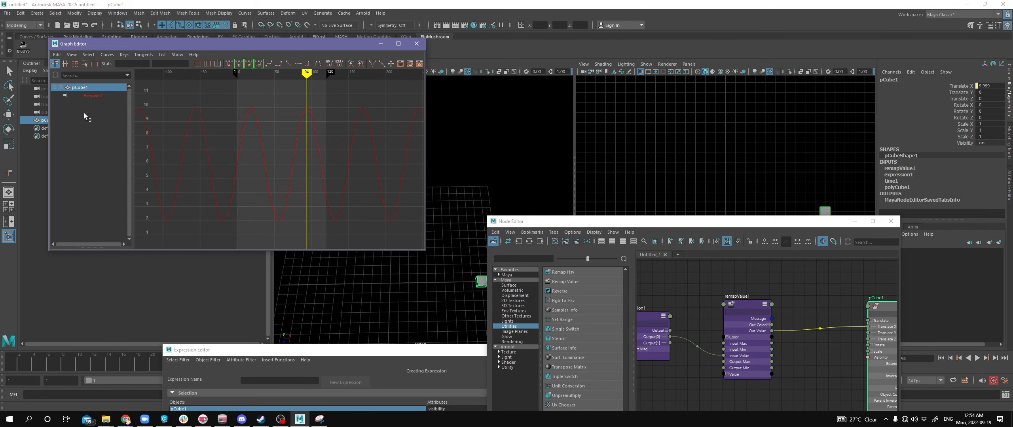
Step: Deselect and reselect the cube in the viewport repeatedly to check how the Graph Editor reframes its curve automatically
left_click(71, 55)
left_click(373, 312)
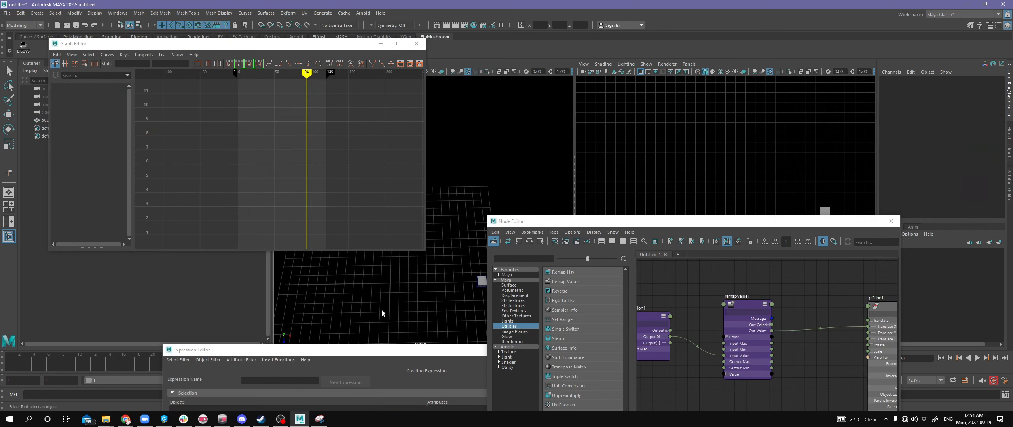
left_click(72, 55)
left_click(83, 114)
left_click_drag(433, 269, 479, 304)
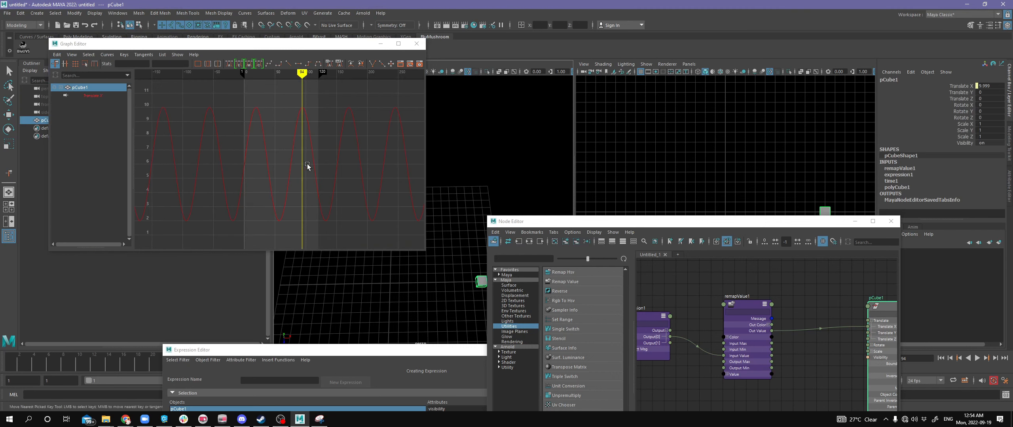
left_click(364, 315)
left_click_drag(446, 274, 495, 311)
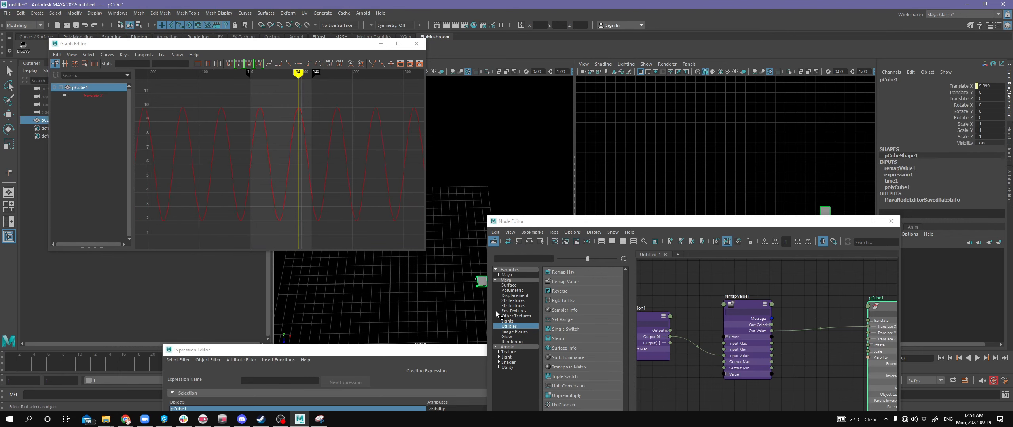
left_click(466, 266)
left_click_drag(466, 266, 484, 302)
left_click(449, 250)
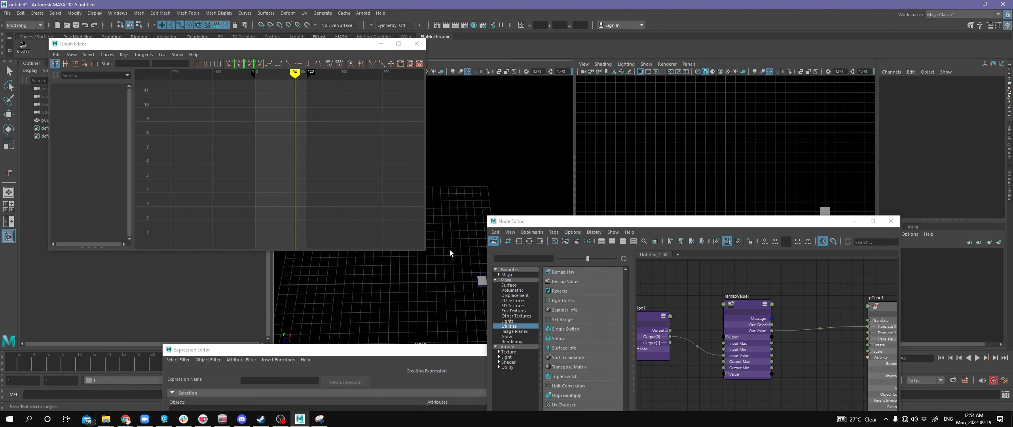
left_click_drag(450, 250, 491, 313)
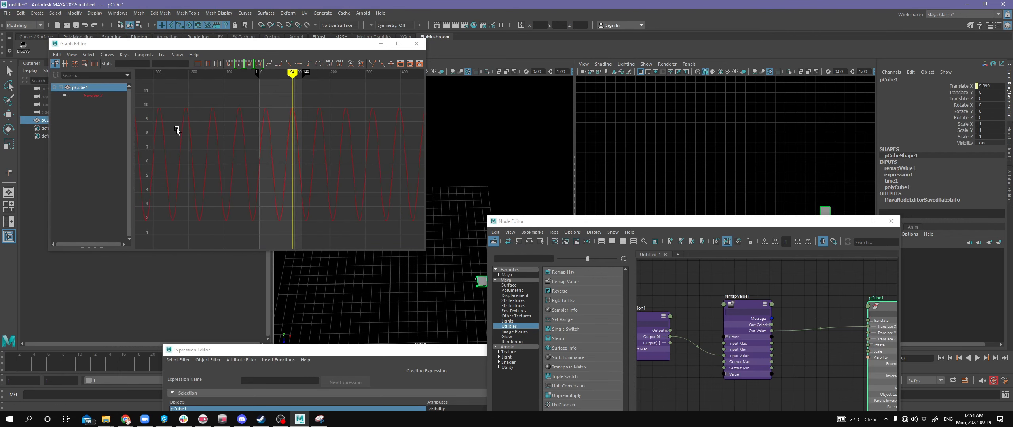
Step: Turn off Auto Frame in the Graph Editor and frame the cube's curve manually around the playback range
left_click(71, 54)
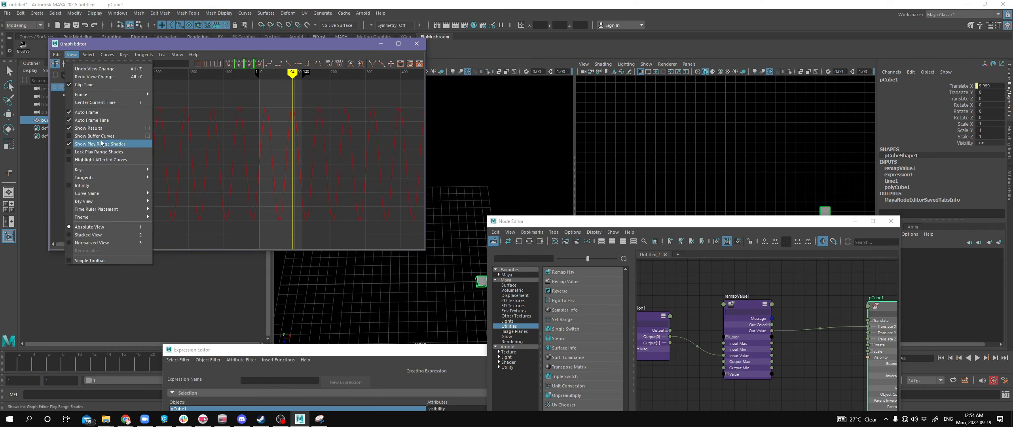
left_click(88, 113)
mouse_move(246, 168)
middle_mouse_down("alt")
mouse_move(288, 174)
mouse_move(256, 180)
middle_mouse_up("alt")
right_click_drag(256, 180, 289, 174, "alt")
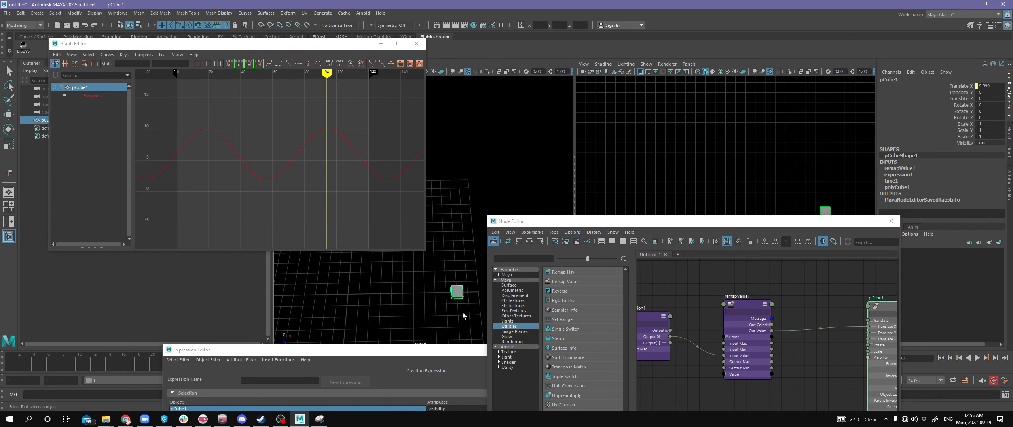
Step: Select the remapValue1 and pCube1 nodes alternately to compare their input and output curves in the Graph Editor
left_click_drag(703, 297, 788, 389)
left_click(880, 382)
left_click(749, 350)
left_click(879, 378)
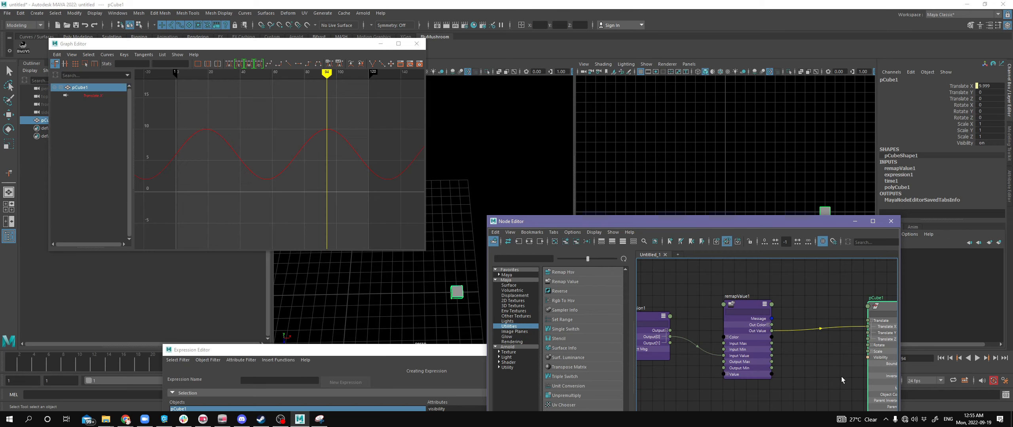
Step: Switch to Notepad, write fit(value, oldmin, oldmax, newmin, newmax) as a comparison formula, and erase it
key("super")
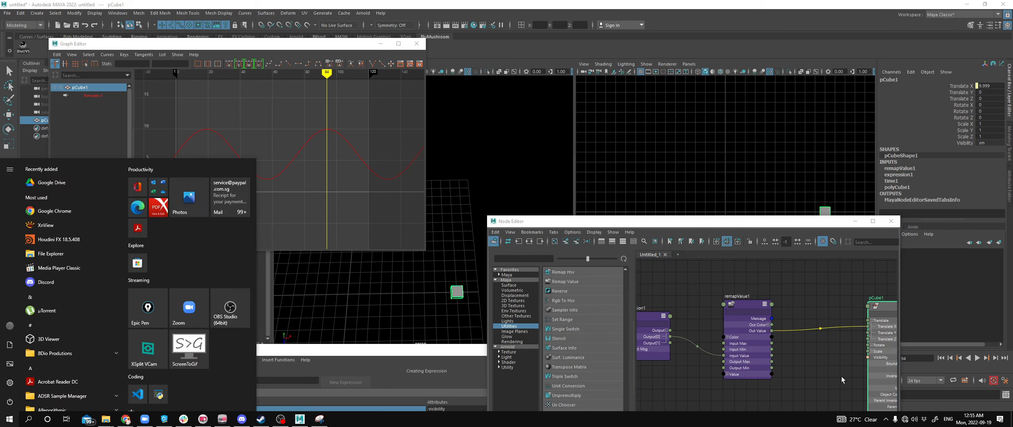
left_click(190, 198)
type("fit(valu")
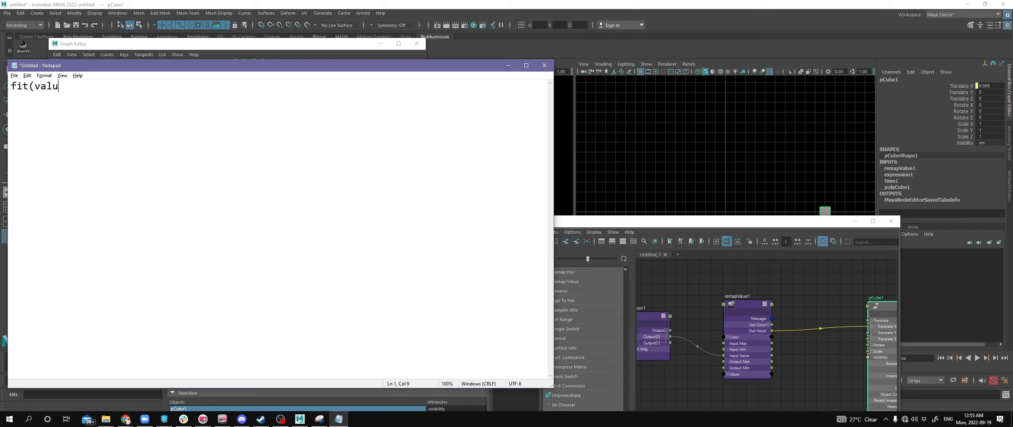
type("e, old,")
key("BackSpace")
type("min, oldmax, new")
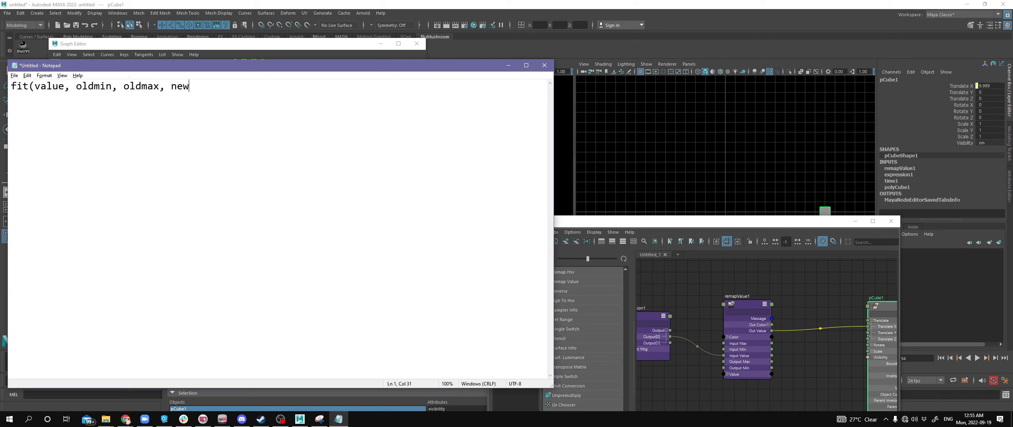
type("min, newmax)")
key("ctrl+a")
key("BackSpace")
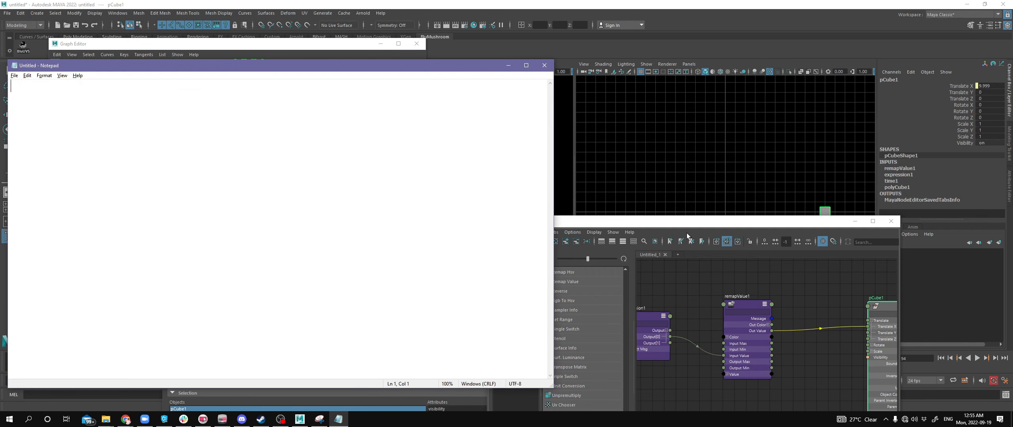
Step: Return to Maya's Node Editor and inspect the remapValue1 node's range values and curve, ending with pCube1 selected
left_click(670, 271)
left_click_drag(679, 265, 782, 394)
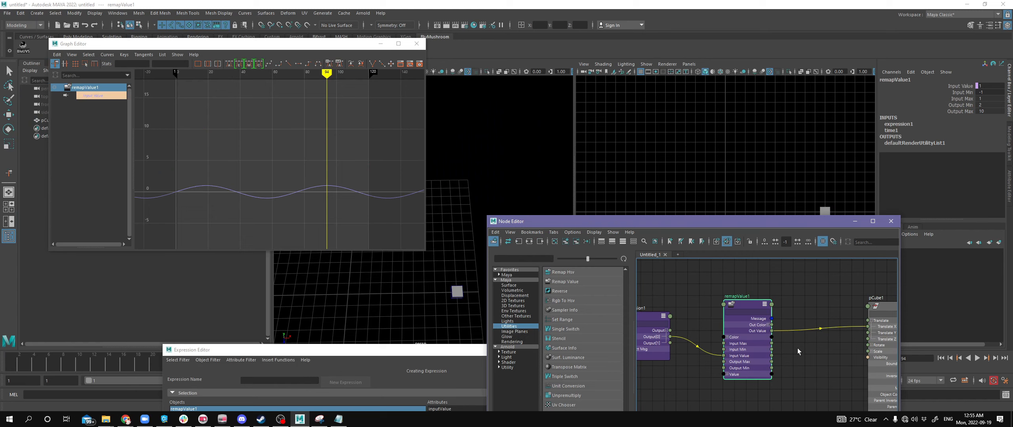
left_click_drag(741, 373, 741, 373)
left_click(797, 302)
middle_click_drag(737, 325, 774, 333, "alt")
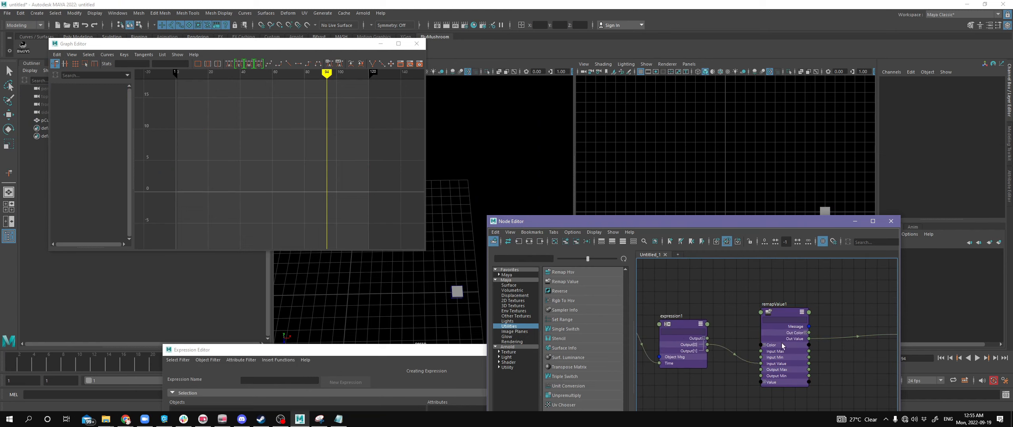
left_click(892, 363)
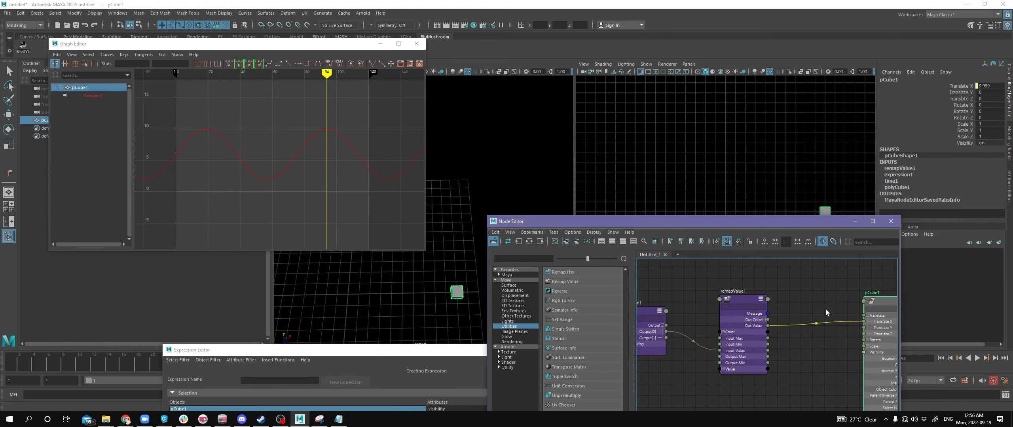
Step: Bring the remapValue1 to pCube1 connection fully into view and shift the pCube1 node slightly down in the graph
middle_click_drag(825, 303, 813, 310, "alt")
left_click_drag(823, 297, 872, 362)
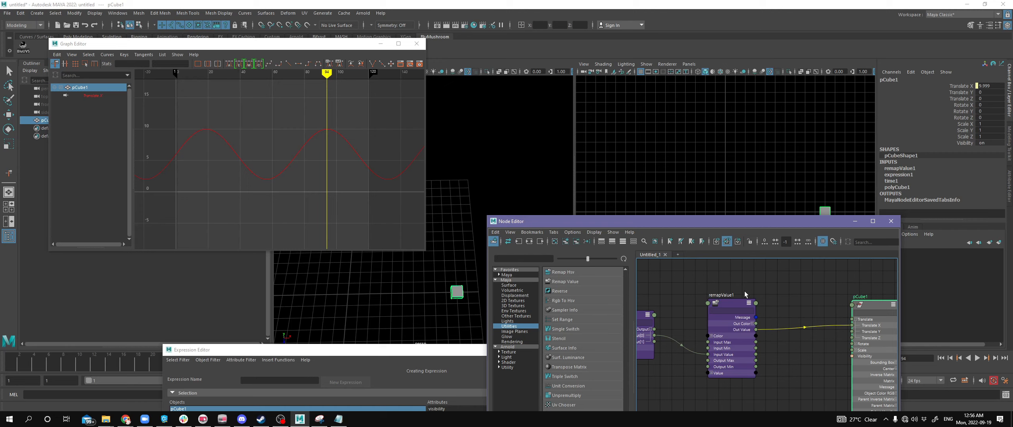
middle_click_drag(750, 291, 739, 286)
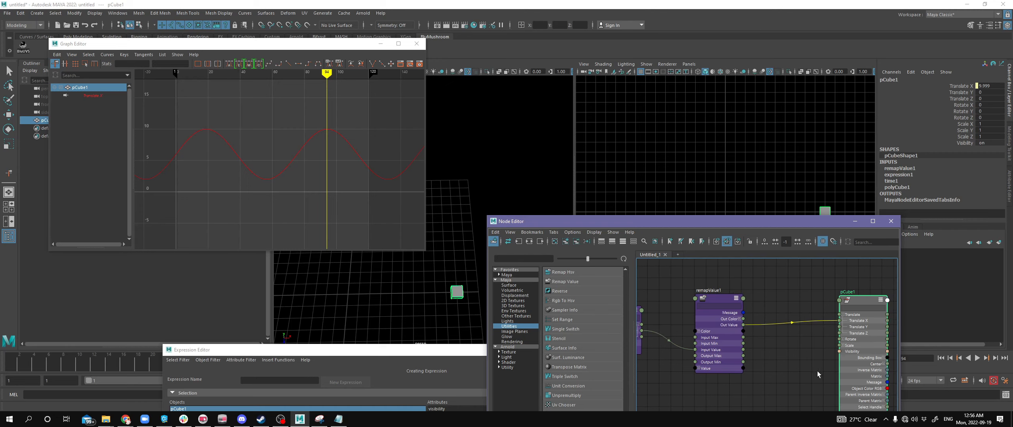
middle_click_drag(819, 373, 801, 358)
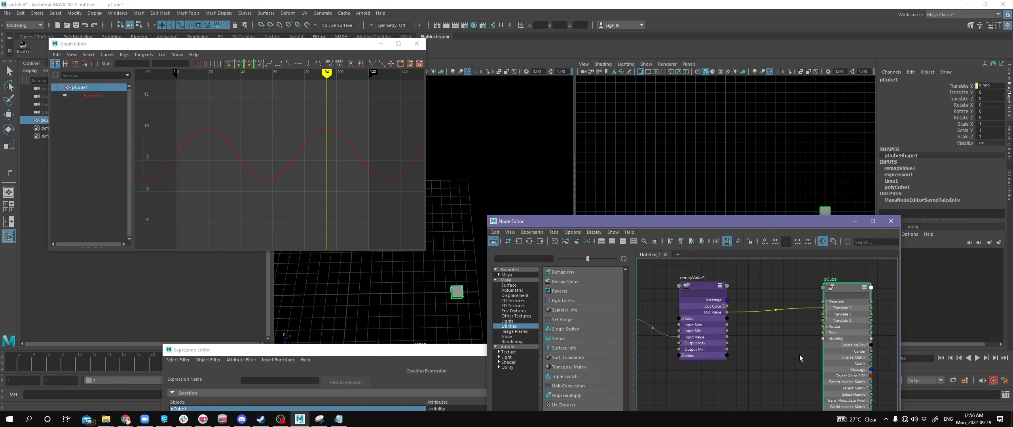
left_click_drag(852, 288, 852, 292)
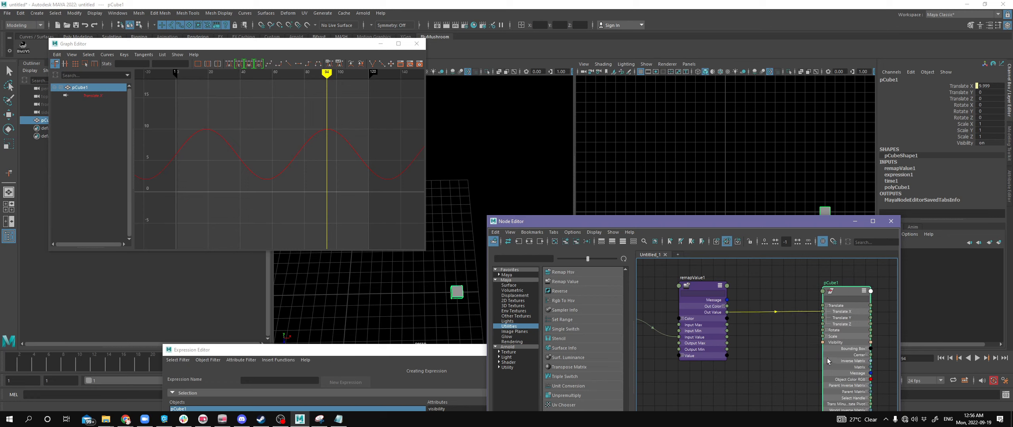
Step: Connect the first output of expression1 directly to pCube1's Translate X, bypassing the remapValue1 node
middle_click_drag(772, 335, 780, 339)
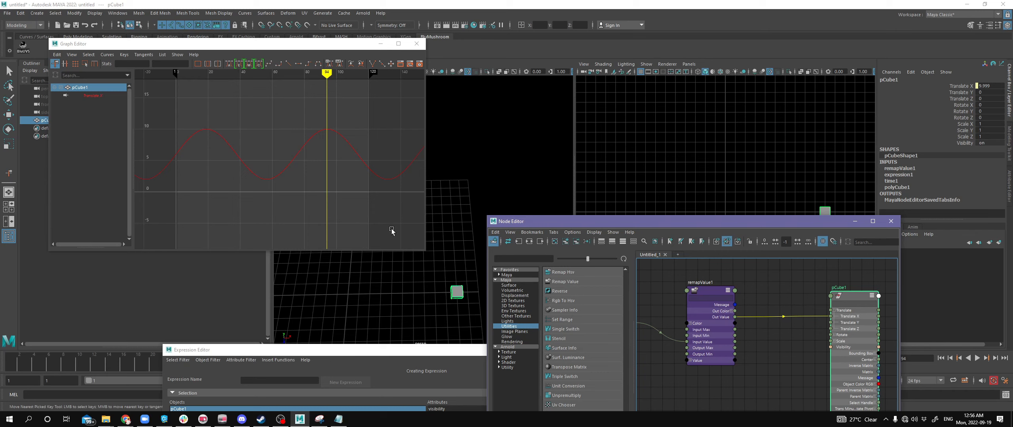
left_click(708, 295)
middle_click_drag(638, 325, 707, 330)
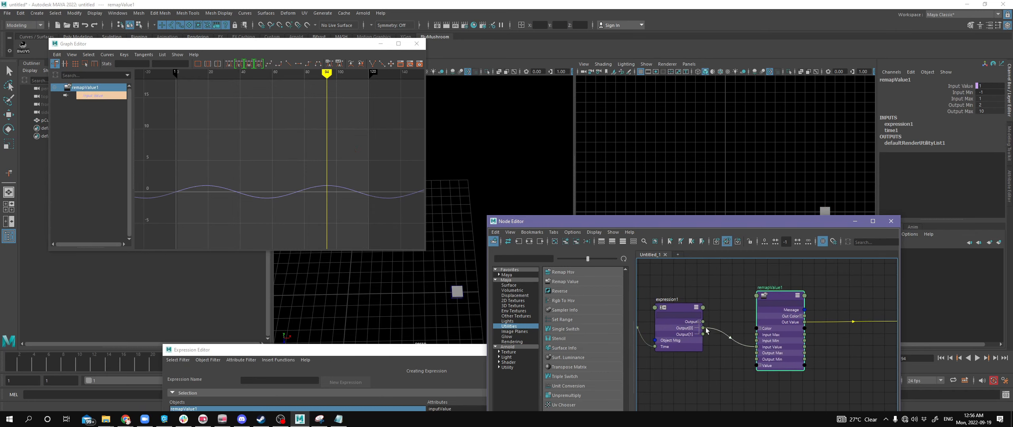
left_click(701, 331)
middle_click_drag(847, 343, 822, 339)
left_click_drag(676, 324, 875, 317)
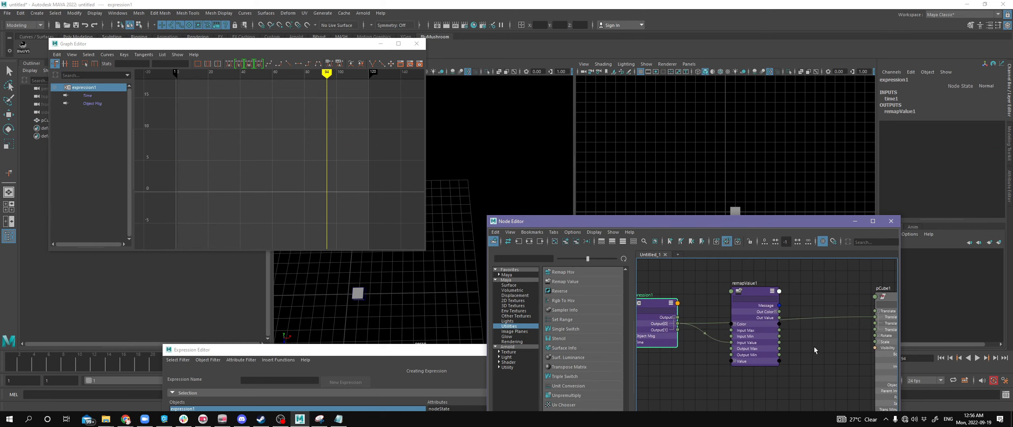
Step: Move the remapValue1 node below the direct connection from expression1 to pCube1 and keep it selected
middle_click_drag(814, 350, 814, 347)
left_click_drag(768, 293, 772, 356)
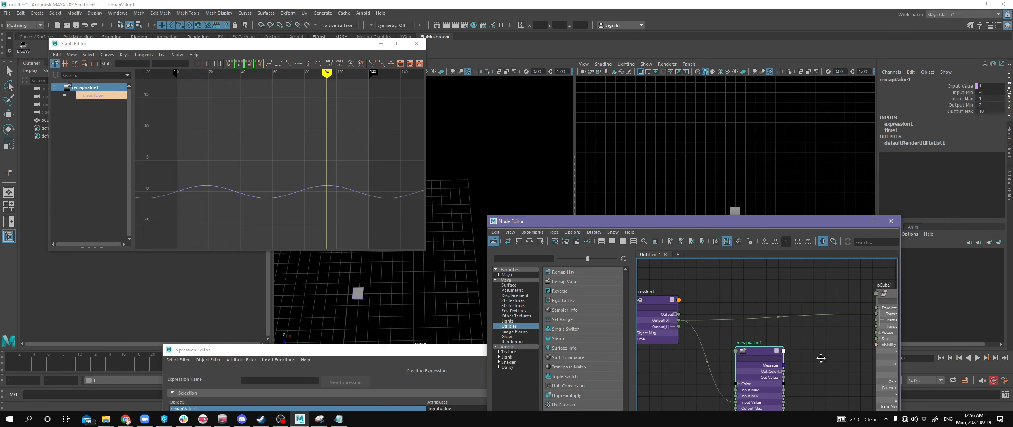
scroll(821, 358, "down", 3)
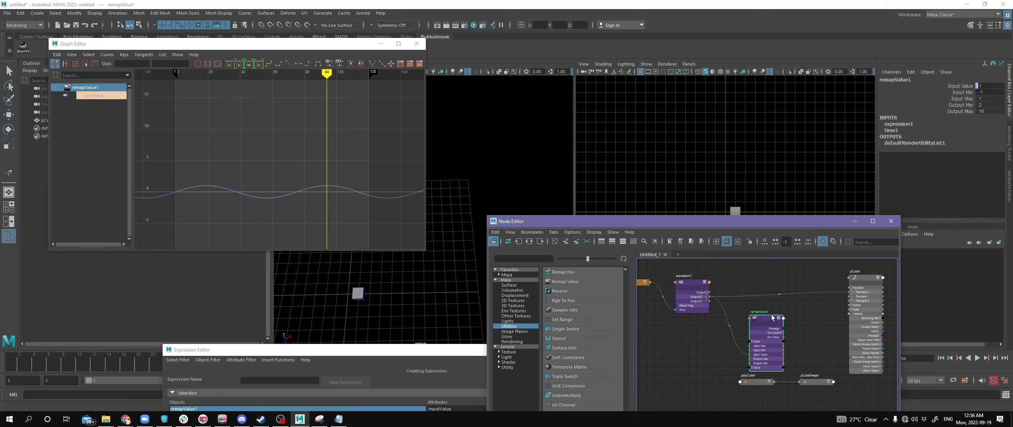
scroll(821, 342, "up", 2)
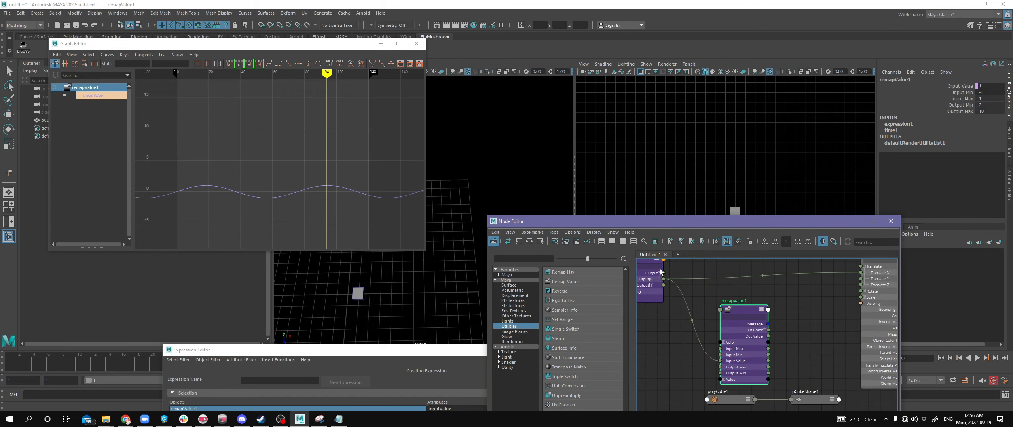
left_click(793, 328)
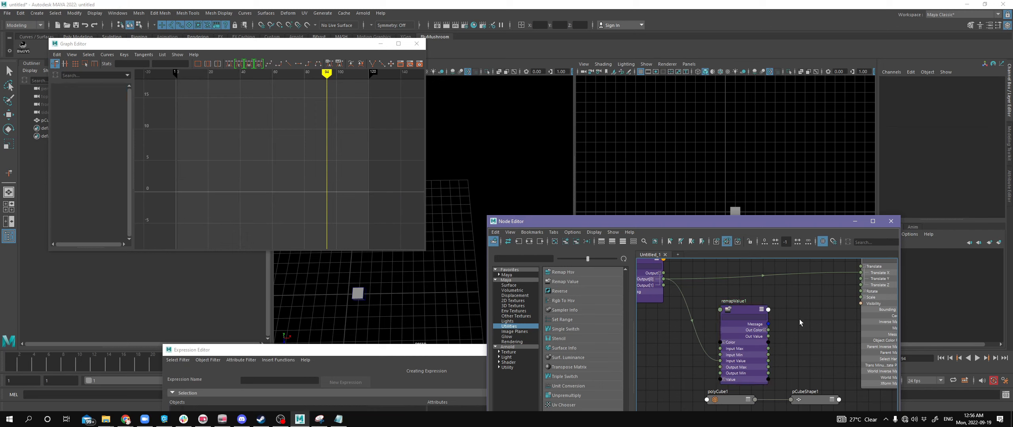
left_click(744, 355)
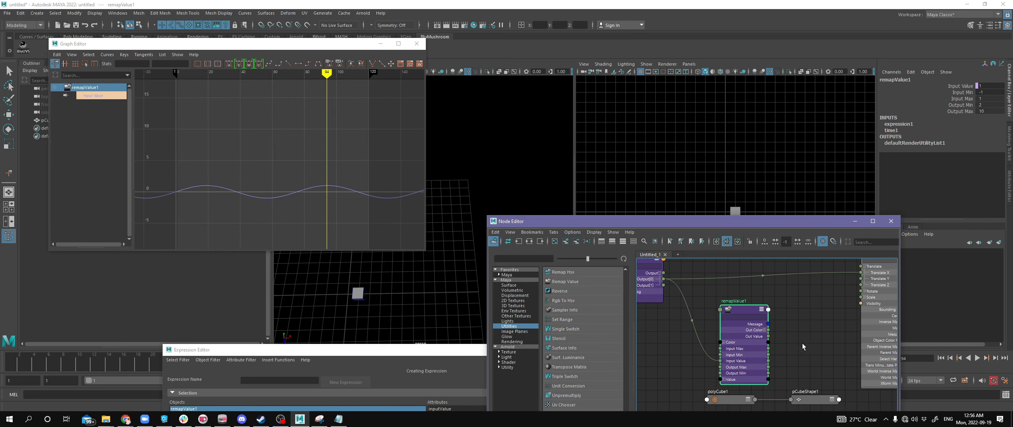
middle_click_drag(802, 341, 766, 337)
middle_click_drag(794, 312, 788, 355, "alt")
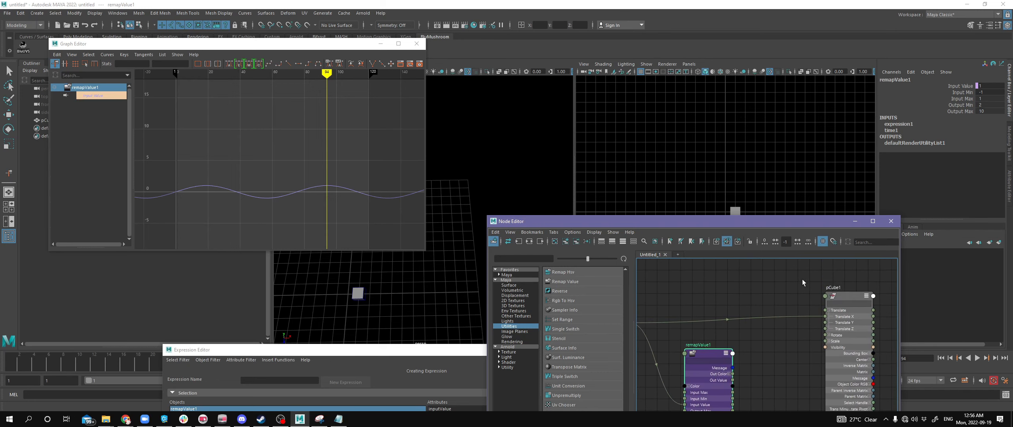
Step: Clear the Node Editor graph and reload it with the input and output connections of the cube
left_click(555, 242)
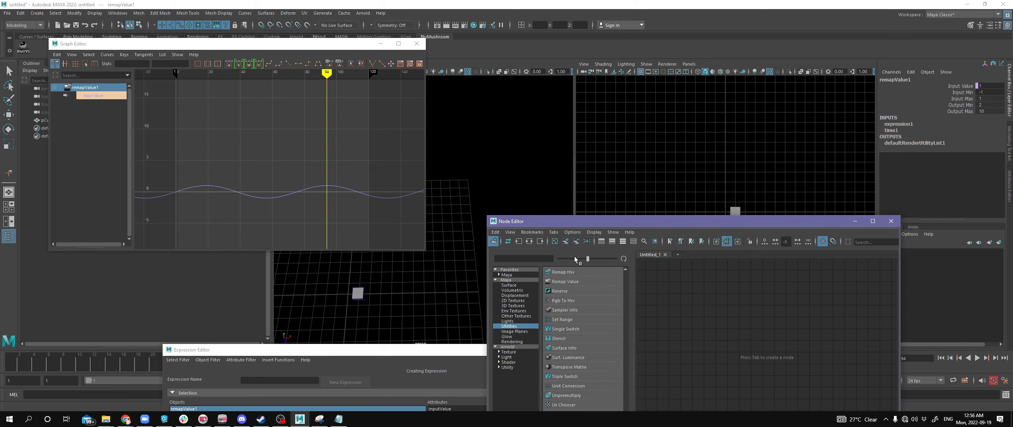
left_click(812, 364)
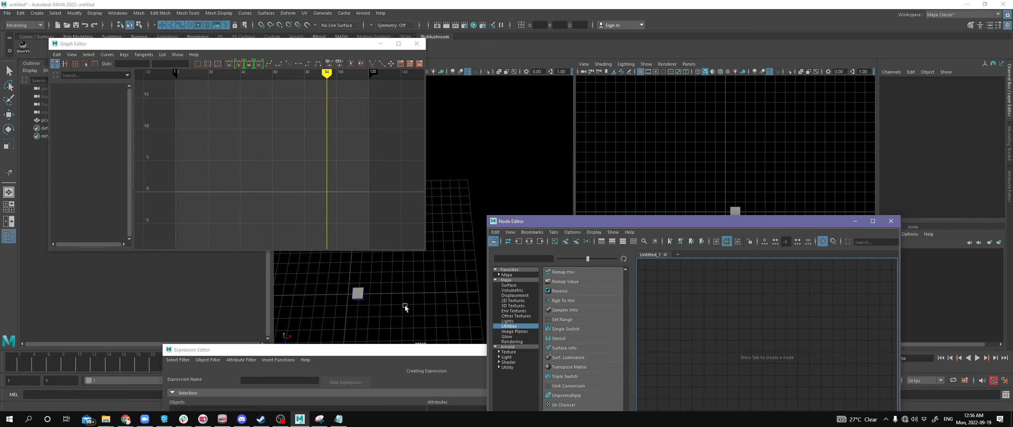
left_click(363, 292)
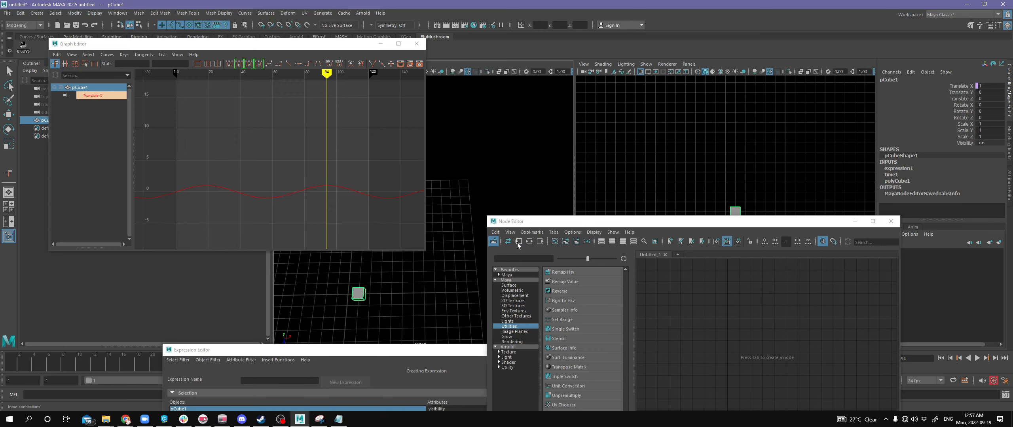
left_click(528, 244)
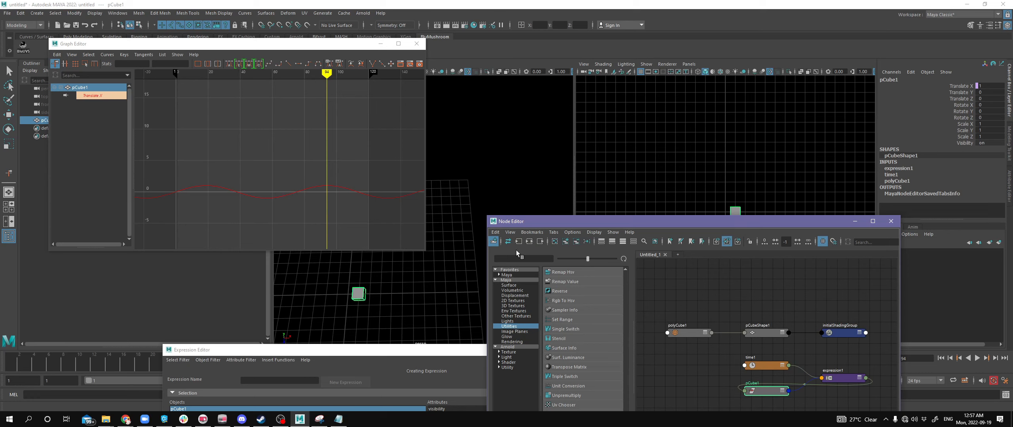
Step: Rearrange the expression1 and time1 nodes so the chain runs from time1 through expression1 into pCube1
scroll(814, 320, "up", 2)
mouse_move(813, 320)
middle_mouse_down("alt")
mouse_move(831, 272)
mouse_move(809, 317)
mouse_move(811, 307)
middle_mouse_up("alt")
left_click_drag(851, 334, 667, 334)
middle_click_drag(834, 366, 887, 378, "alt")
left_click_drag(738, 347, 732, 357)
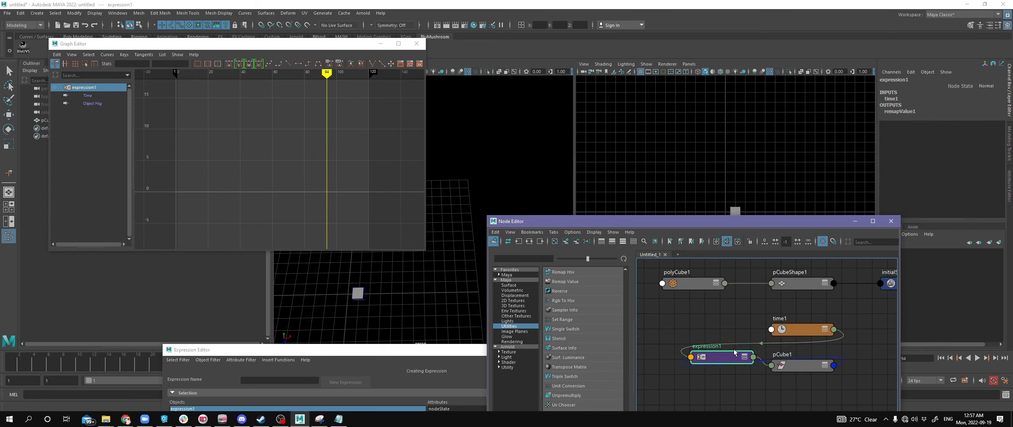
left_click_drag(799, 330, 652, 319)
middle_click_drag(775, 347, 834, 333, "alt")
left_click_drag(717, 309, 667, 342)
Step: Expand the expression1 and pCube1 nodes in the graph to their full attribute display
left_click(769, 348)
key("3")
middle_click_drag(807, 349, 757, 267, "alt")
left_click(831, 325)
key("3")
scroll(843, 312, "down", 3)
middle_click_drag(863, 333, 853, 354, "alt")
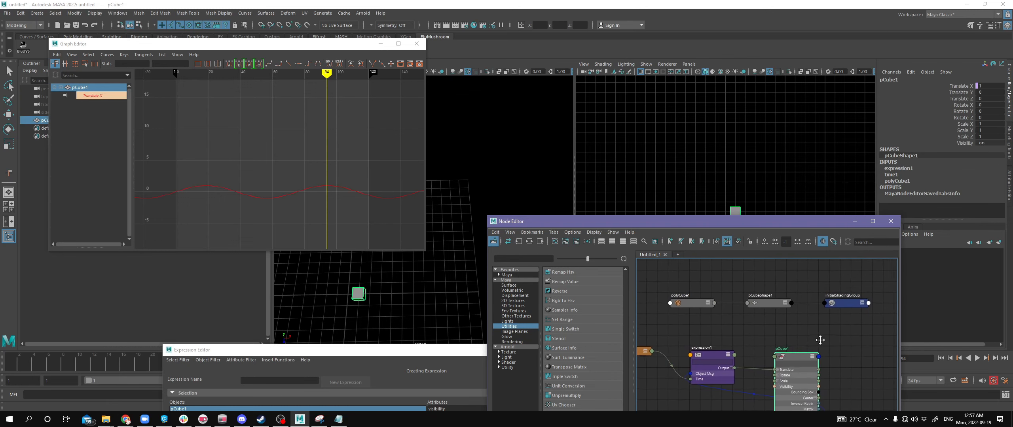
scroll(753, 311, "up", 3)
Step: Select pCubeShape1 and initialShadingGroup in turn to examine which nodes belong to the cube's graph
left_click(744, 282)
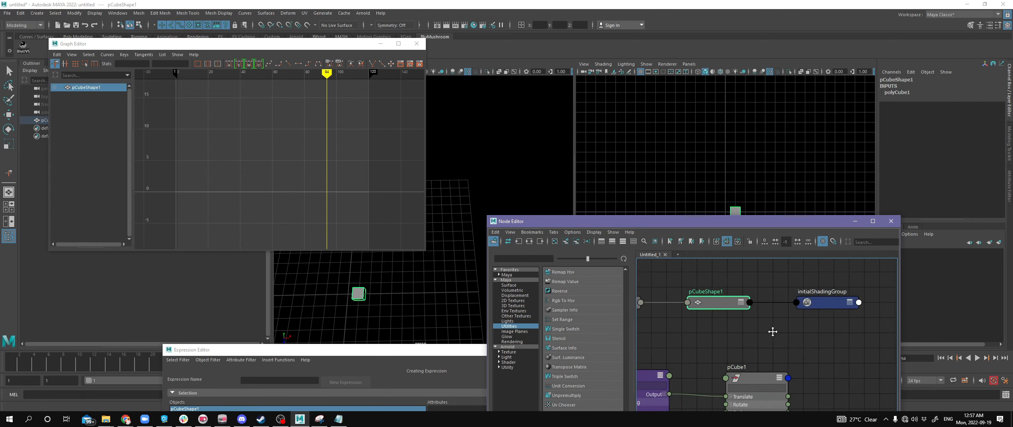
scroll(787, 317, "down", 2)
left_click(791, 313)
middle_click_drag(757, 304, 807, 319, "alt")
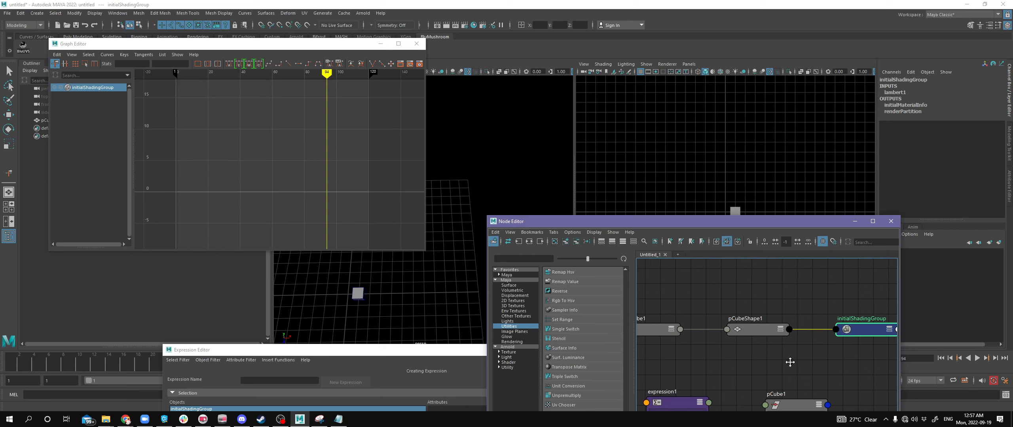
middle_click_drag(791, 358, 821, 305, "alt")
scroll(824, 307, "down", 1)
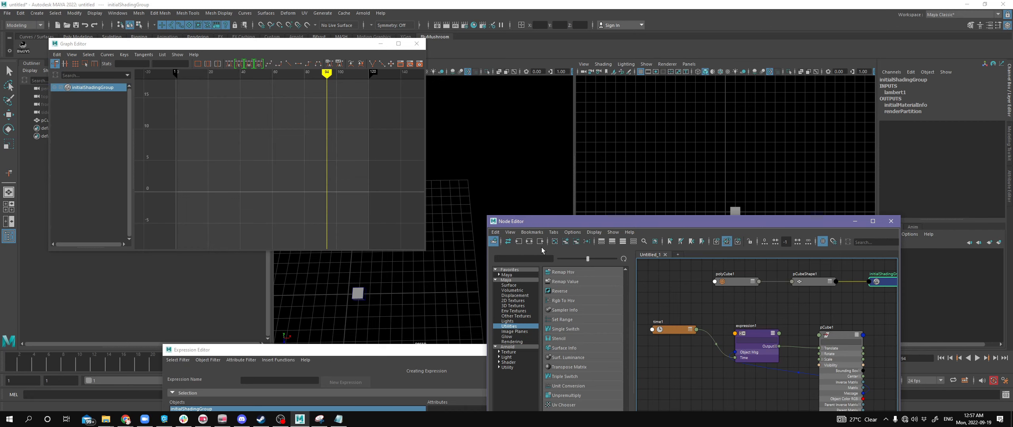
Step: Move the Node Editor clear of the other panels and select remapValue1 among the Hypershade's utility nodes
left_click_drag(567, 223, 511, 96)
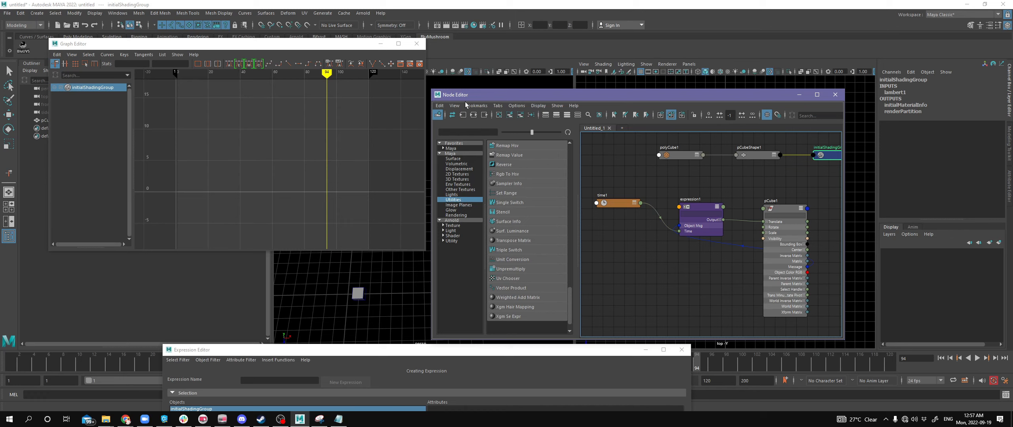
left_click(497, 106)
left_click(617, 174)
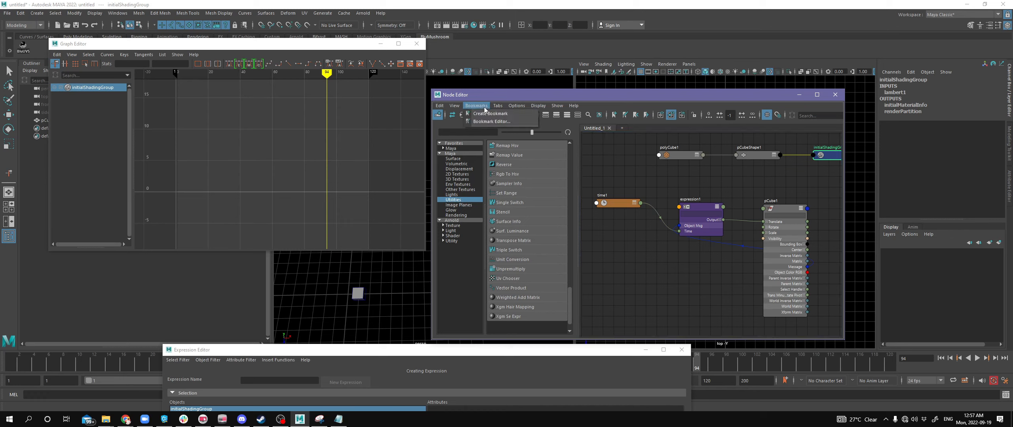
left_click(475, 26)
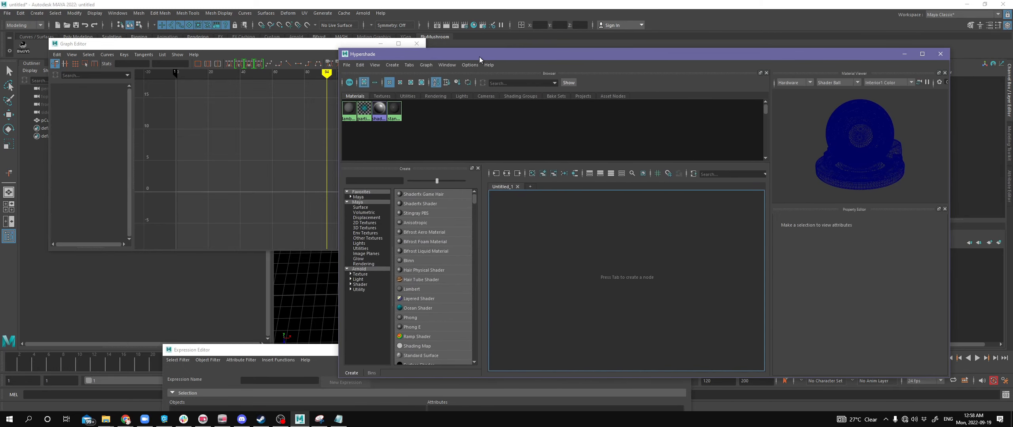
left_click(405, 96)
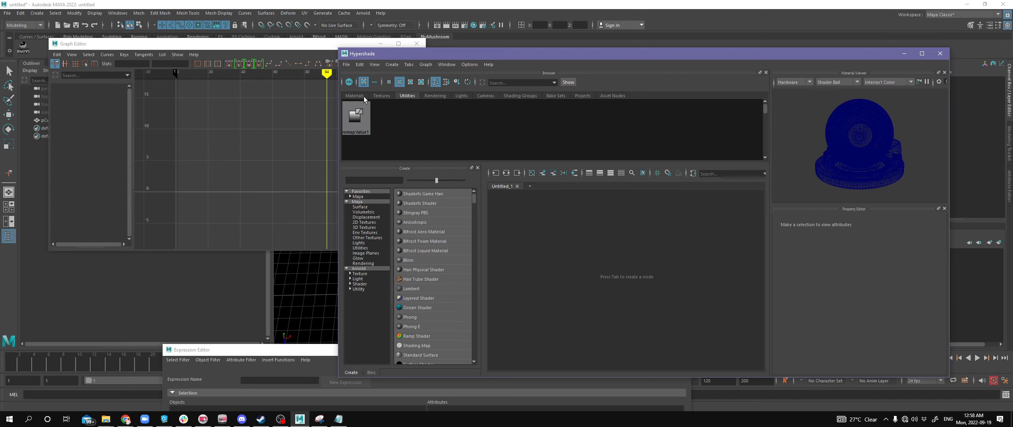
left_click(356, 117)
Step: Select pCube1 in the Node Editor and graph its connections in the Hypershade work area
left_click_drag(465, 55, 796, 84)
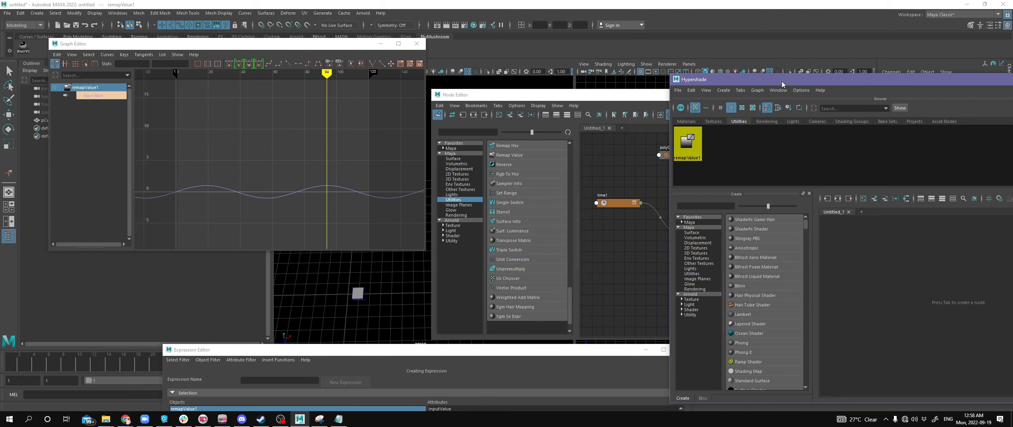
left_click_drag(781, 80, 857, 78)
middle_click_drag(688, 186, 610, 169, "alt")
left_click(709, 207)
left_click_drag(877, 76, 746, 57)
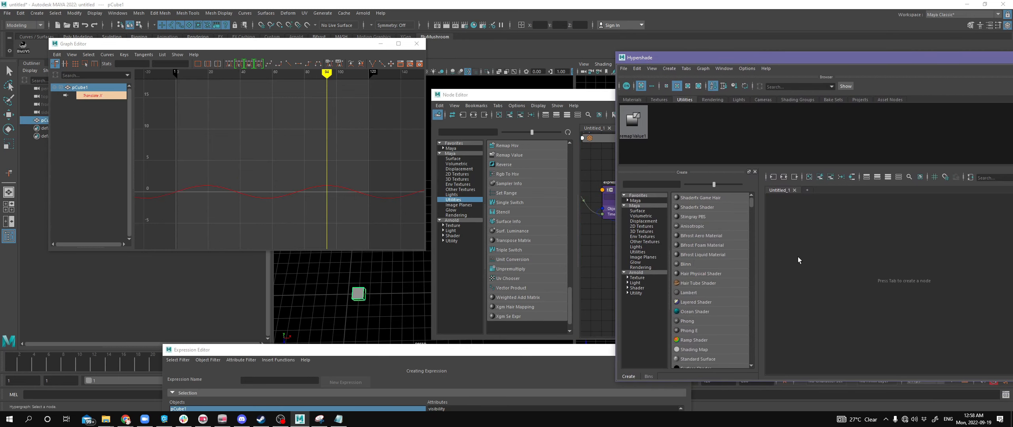
left_click(783, 177)
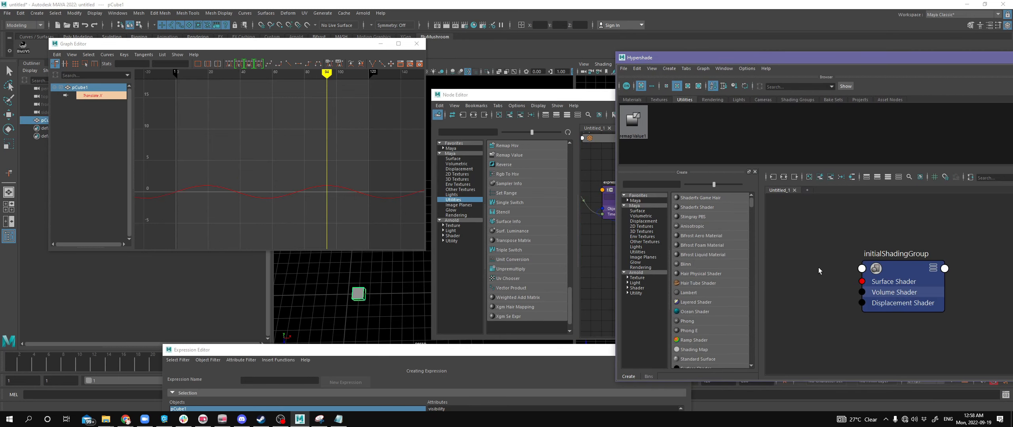
Step: Reposition the Node Editor and Hypershade windows side by side, keeping pCube1 selected
left_click_drag(791, 58, 938, 62)
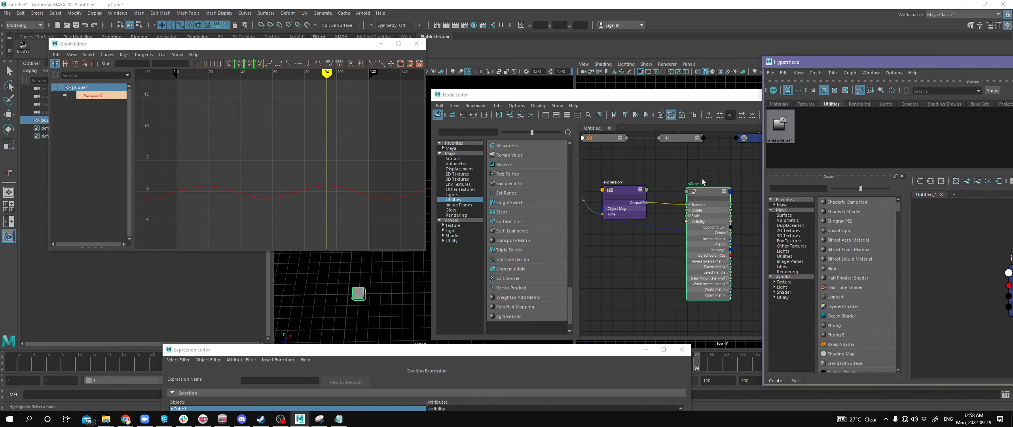
left_click(722, 251)
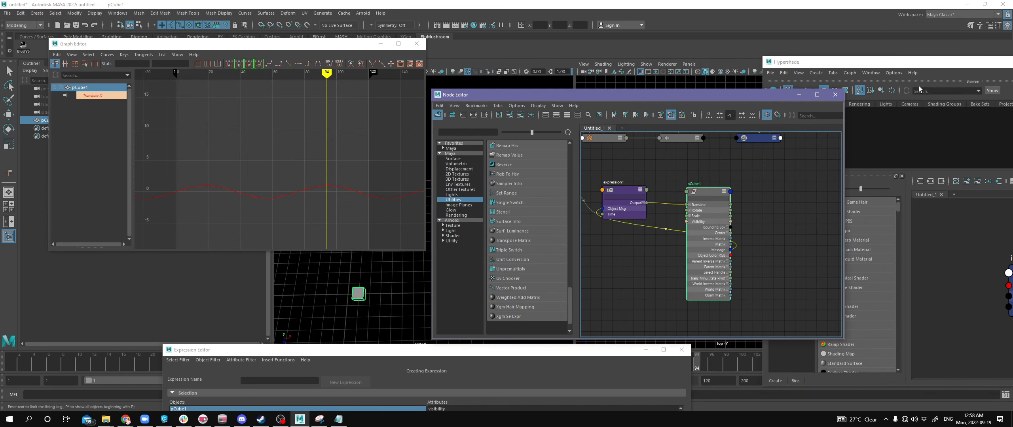
left_click_drag(712, 95, 551, 86)
left_click_drag(840, 67, 665, 55)
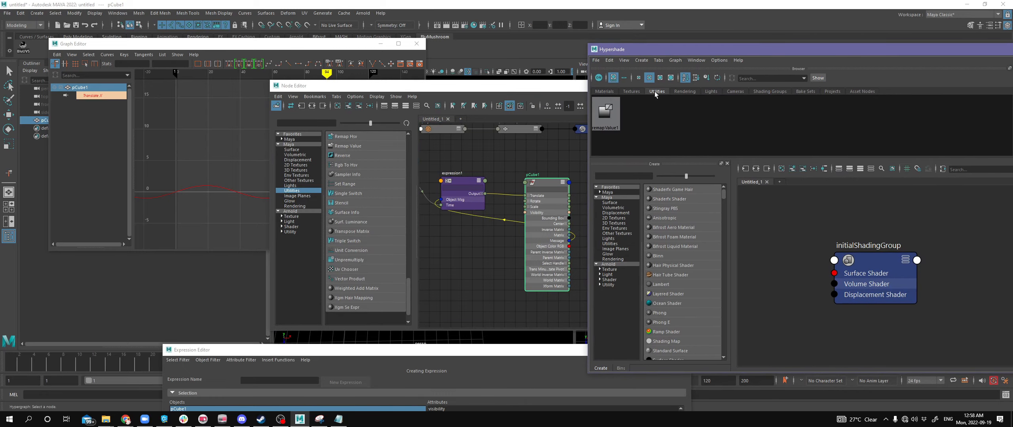
Step: Check the Hypershade's texture nodes, return to its utility nodes, and select remapValue1 there
left_click(631, 91)
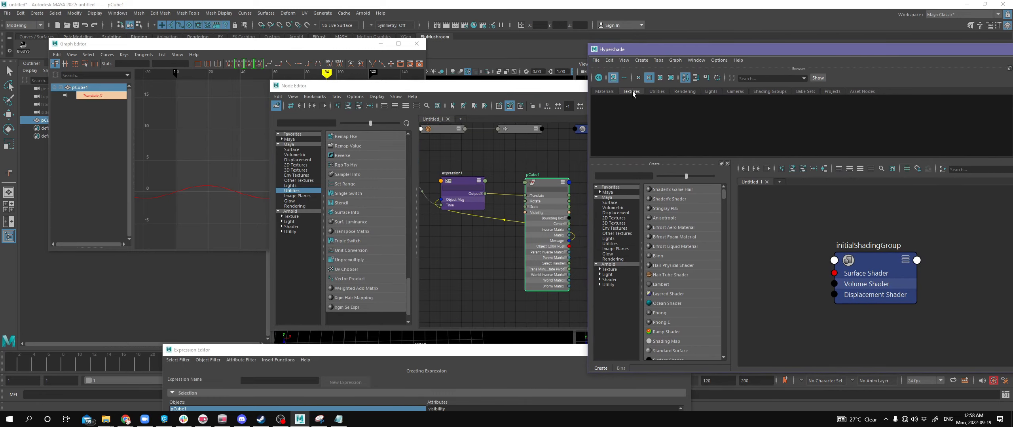
left_click(656, 91)
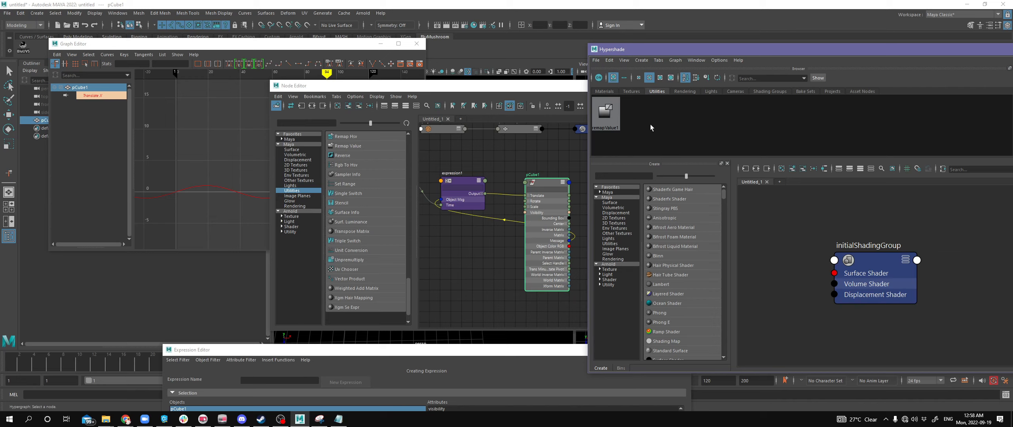
left_click_drag(644, 52, 393, 48)
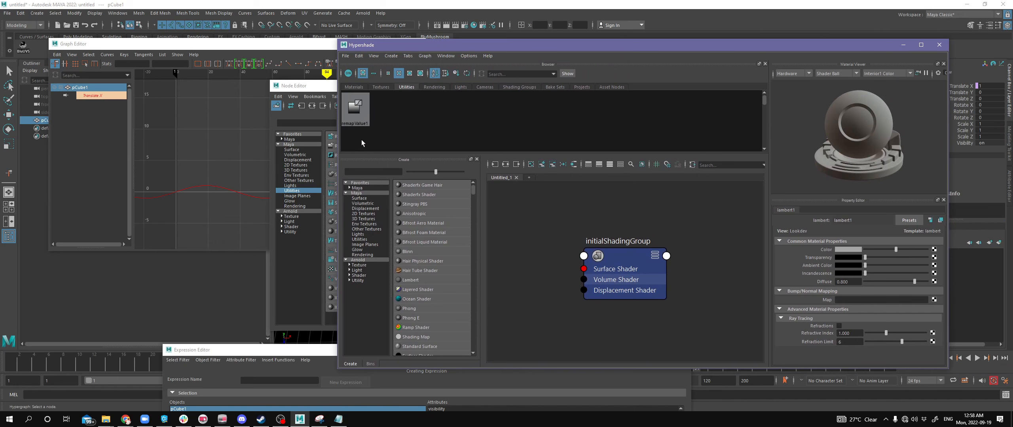
left_click(356, 109)
Step: Bring the Node Editor beside the Hypershade and graph the input and output connections of remapValue1
left_click_drag(400, 48, 583, 59)
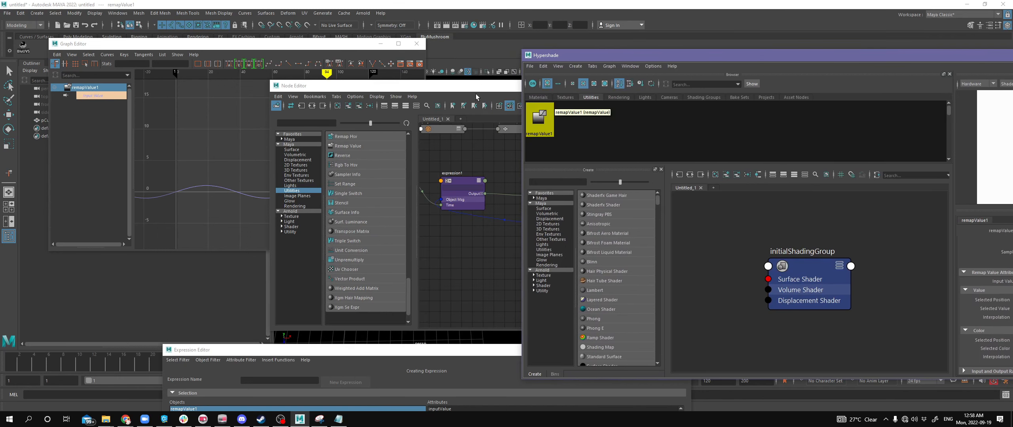
left_click_drag(475, 85, 319, 118)
middle_click_drag(550, 119, 412, 120)
left_click_drag(411, 121, 427, 96)
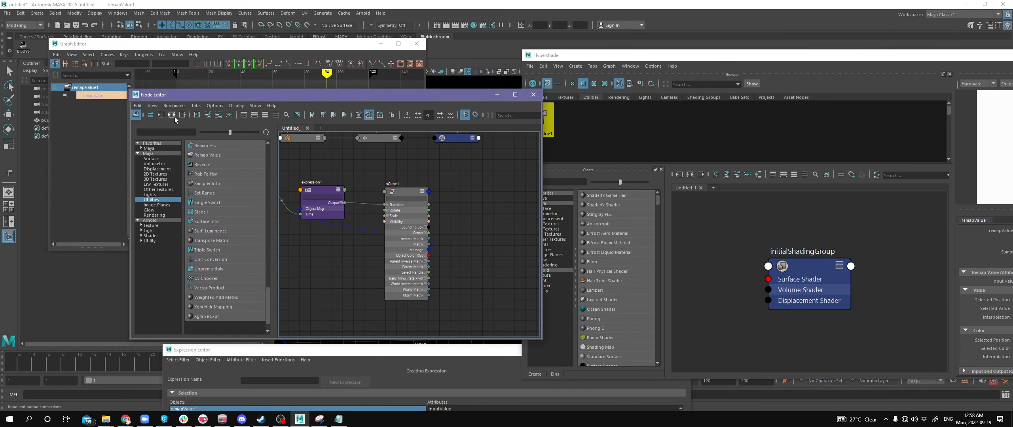
left_click(173, 117)
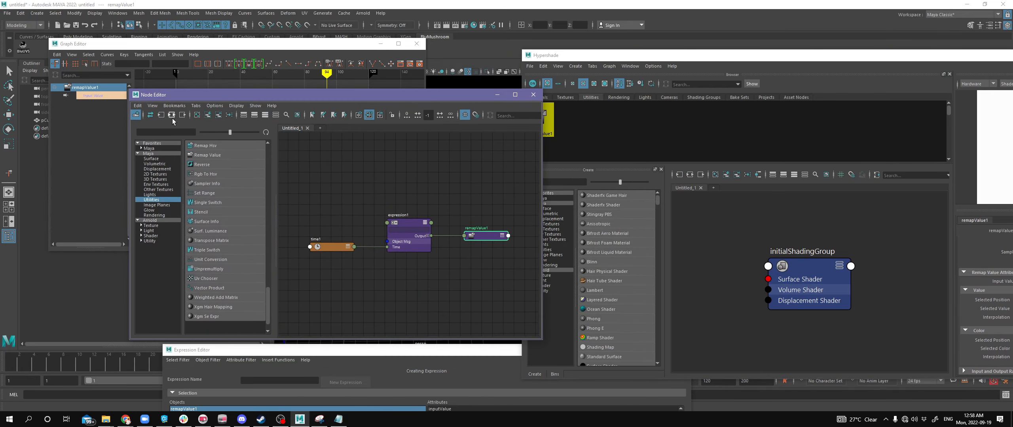
scroll(378, 227, "up", 5)
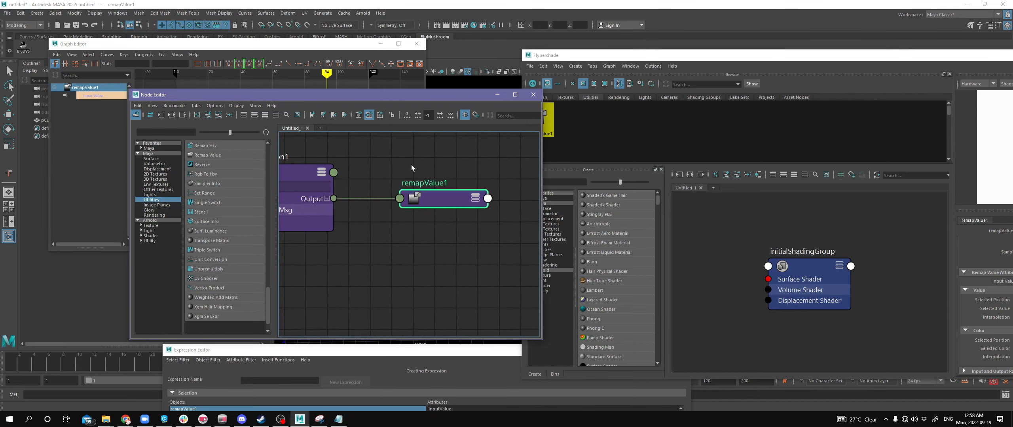
Step: Show all attributes of the time1, expression1 and remapValue1 nodes in the Node Editor and select expression1
scroll(461, 250, "down", 5)
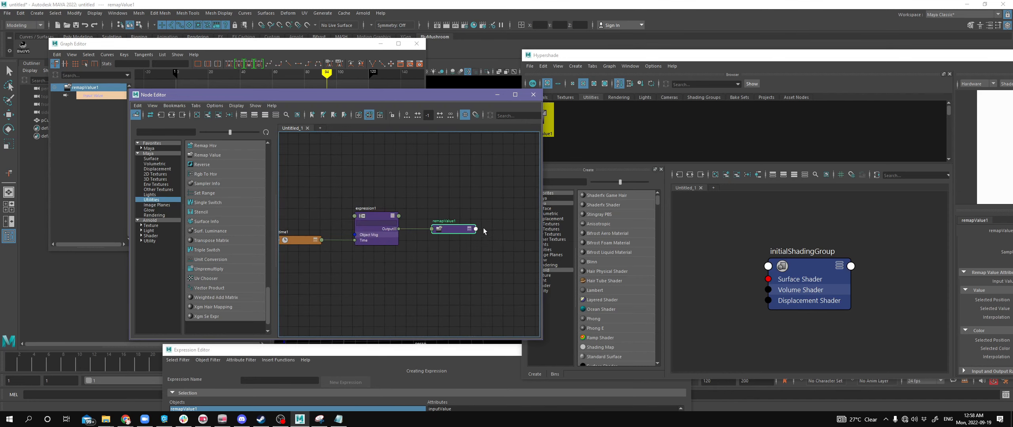
left_click_drag(302, 192, 453, 277)
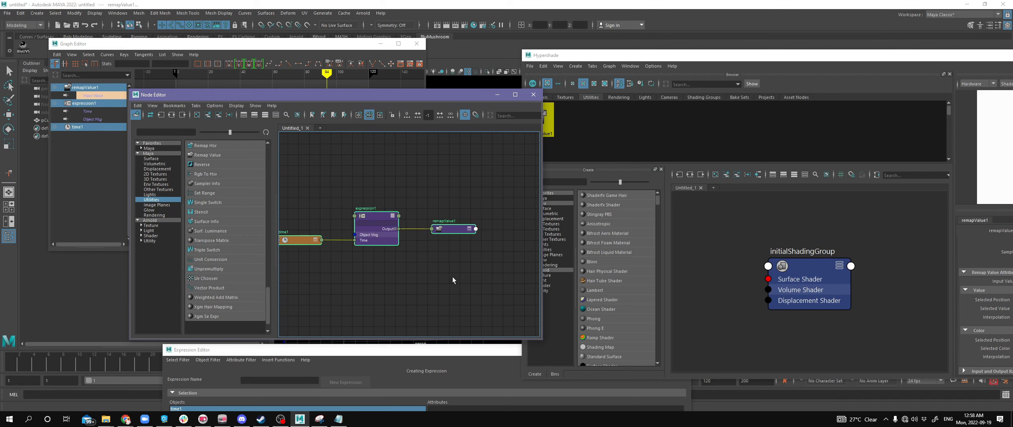
key("3")
left_click(457, 179)
middle_click_drag(480, 207, 466, 183, "alt")
left_click(361, 192)
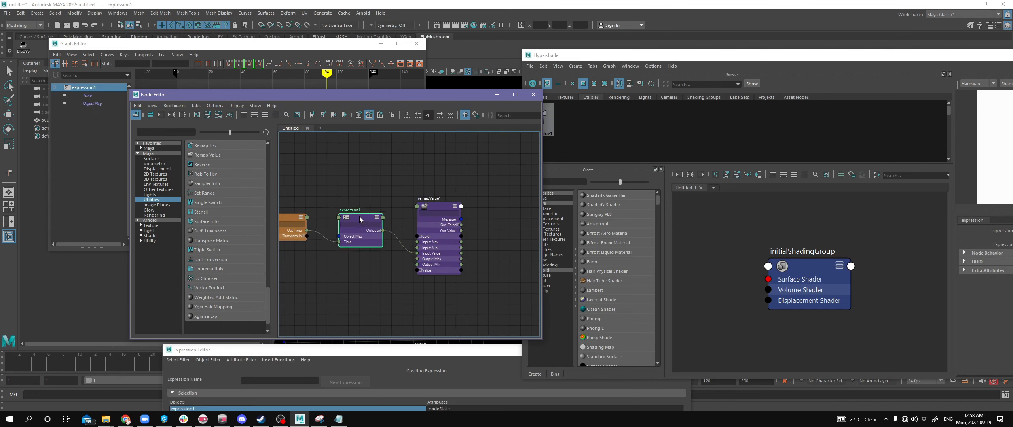
Step: Follow the expression1 connection to remapValue1, select remapValue1, and move the Hypershade off the Channel Box to expose its attributes
scroll(407, 182, "up", 2)
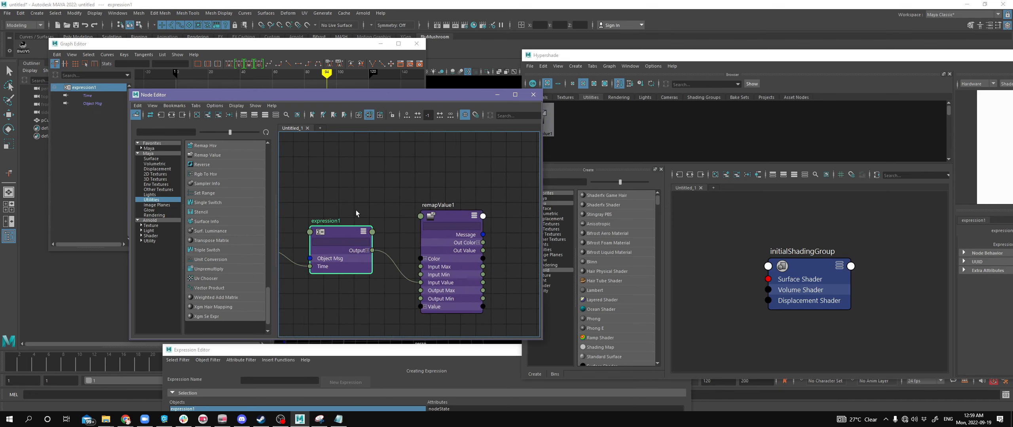
middle_click_drag(347, 212, 419, 198, "alt")
middle_click_drag(470, 249, 396, 226, "alt")
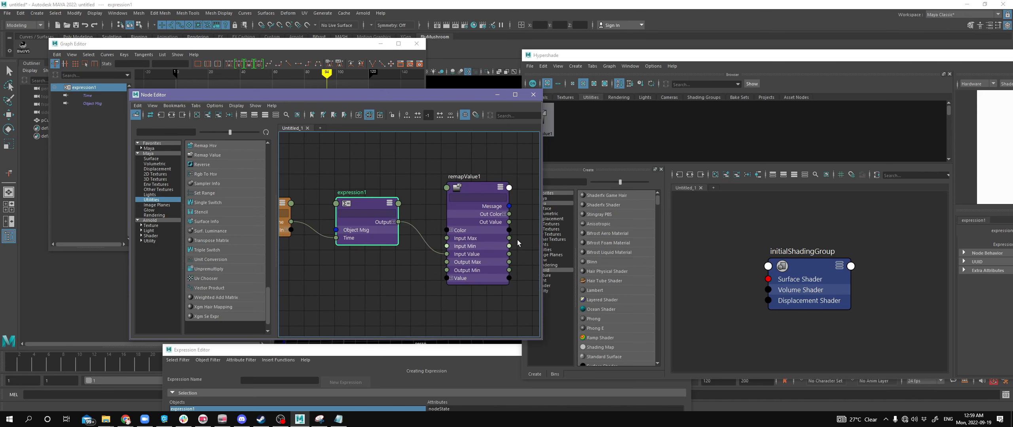
middle_click_drag(516, 244, 476, 236, "alt")
left_click(465, 235)
left_click_drag(738, 59, 531, 328)
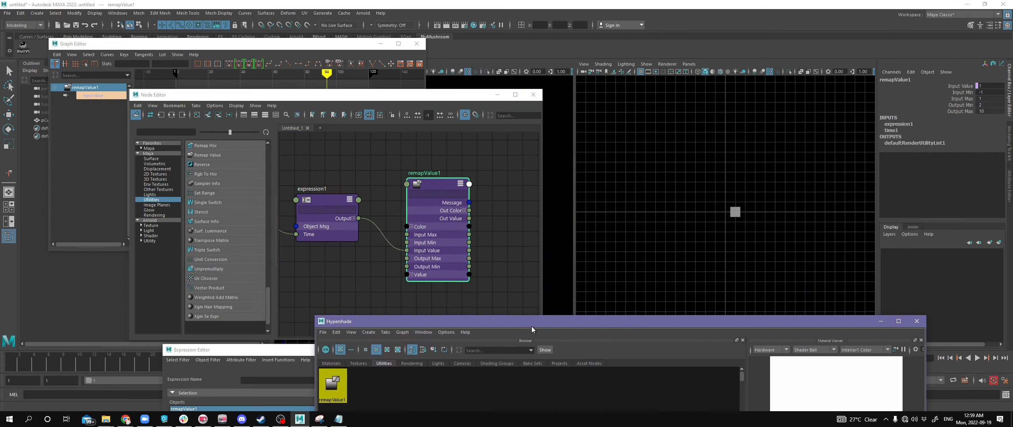
left_click(489, 204)
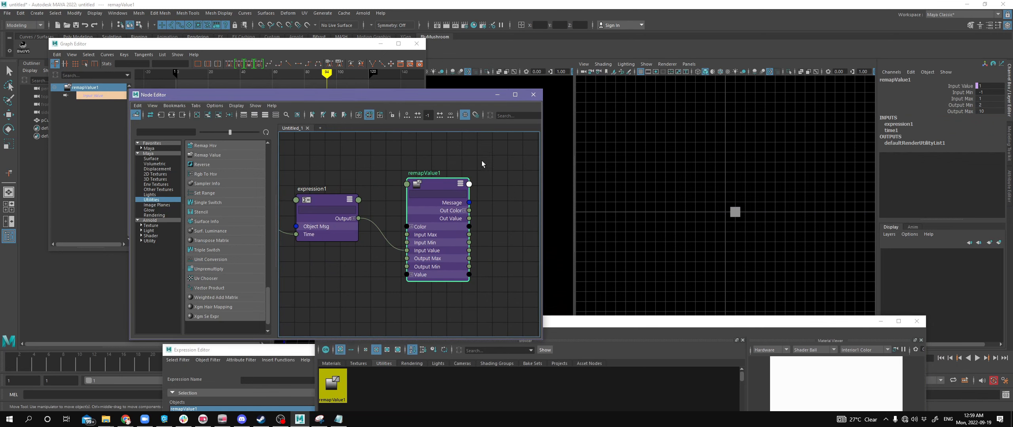
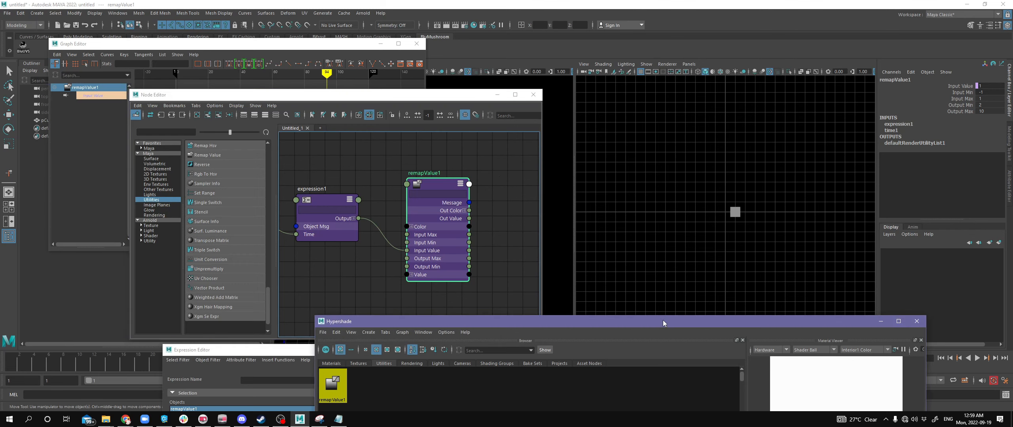
Step: Rearrange the Hypershade and Node Editor, graph expression1's input and output connections, and show pCube1's full attribute list
left_click_drag(663, 320, 713, 253)
left_click_drag(447, 101, 456, 86)
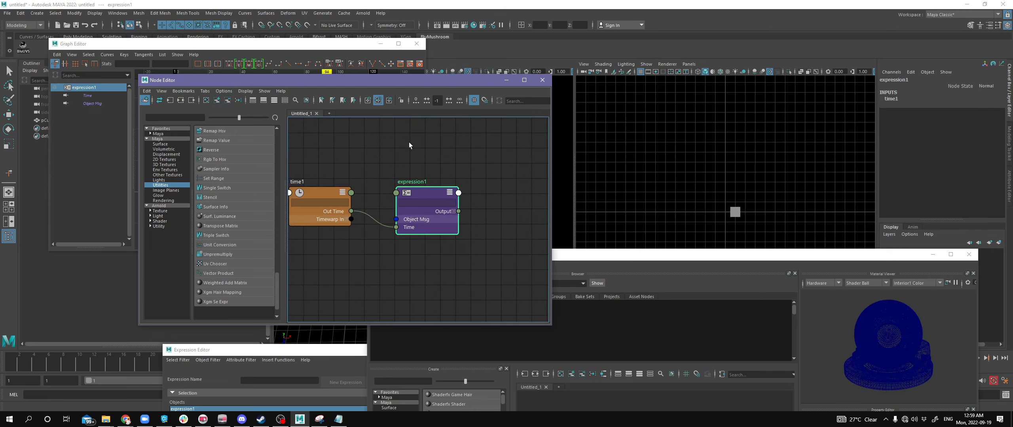
left_click(182, 101)
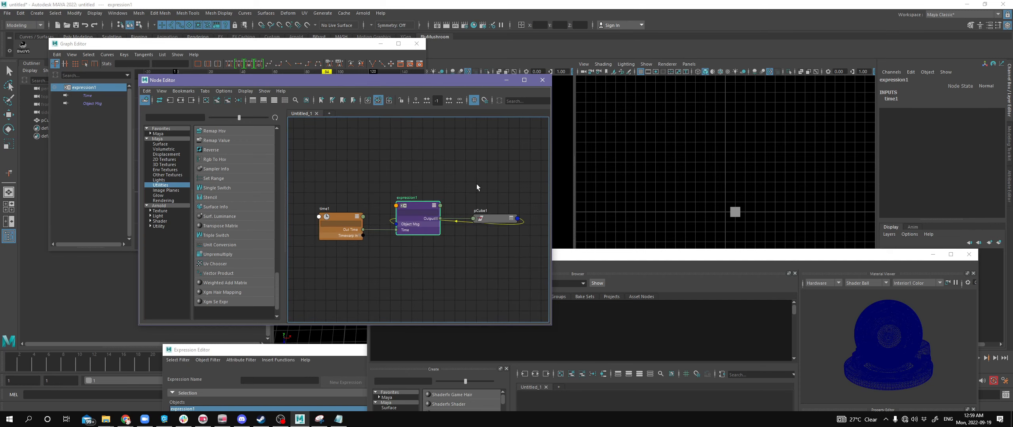
left_click(491, 219)
key("3")
left_click(341, 224)
scroll(402, 267, "up", 3)
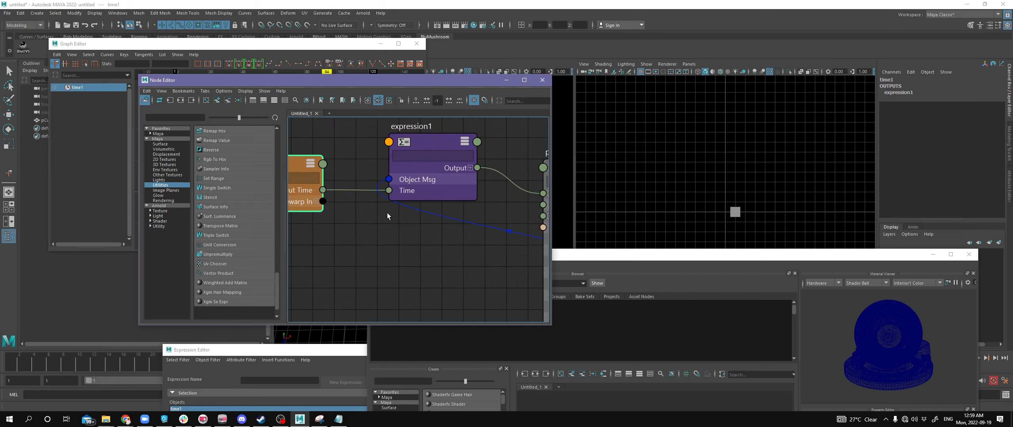
Step: Select pCube1 and load its translateX expression in the Expression Editor, highlighting the word "time" in it
left_click_drag(752, 256, 661, 303)
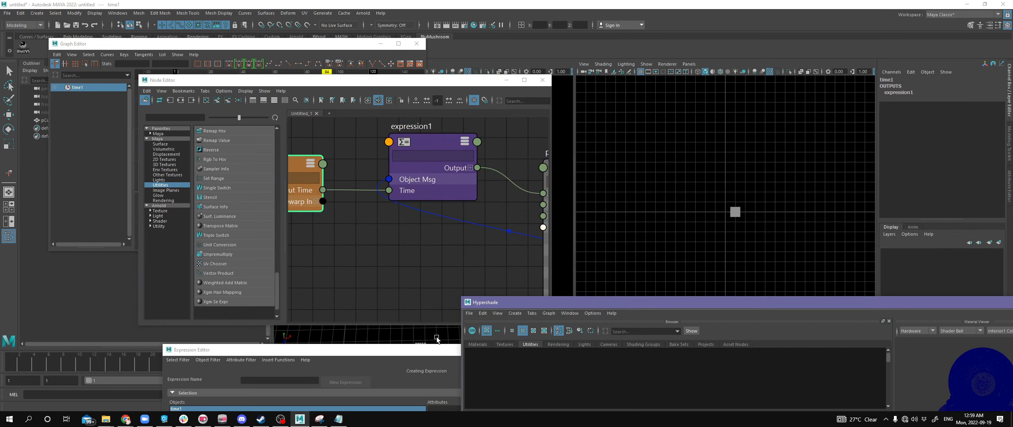
left_click(432, 352)
left_click_drag(432, 352, 495, 311)
left_click(546, 237)
left_click(544, 239)
key("f")
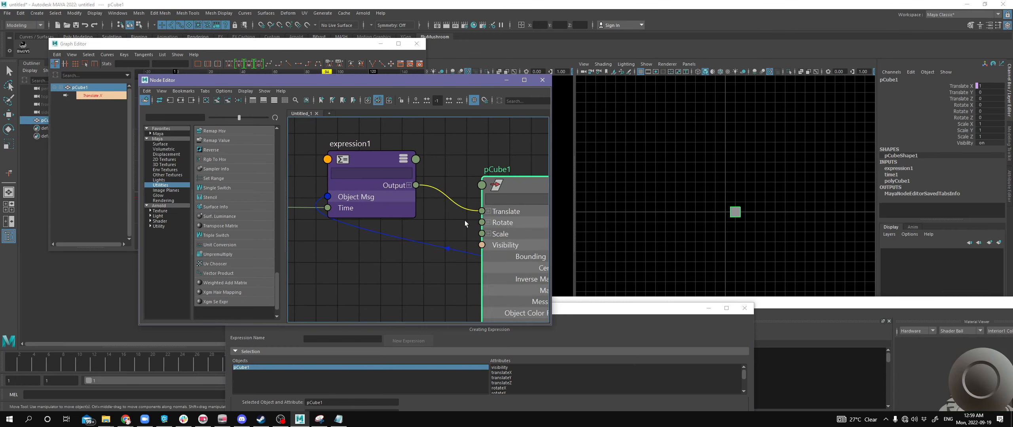
left_click_drag(588, 314, 673, 135)
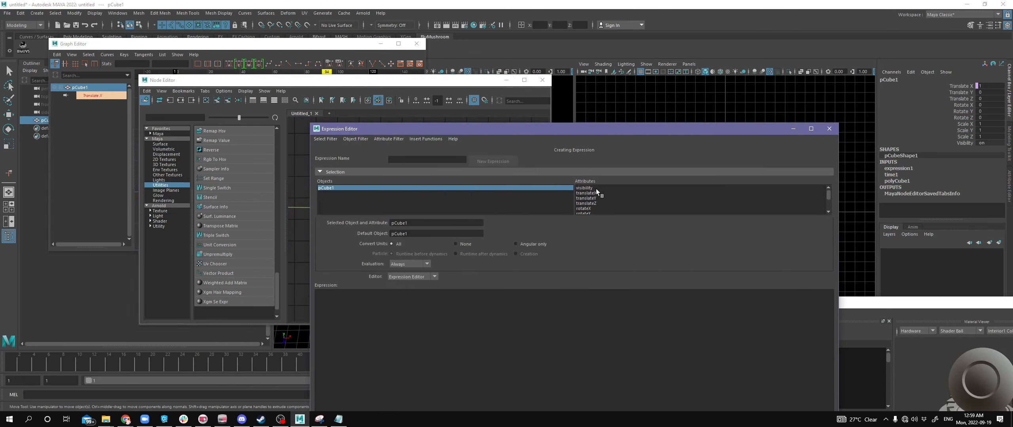
left_click(592, 188)
double_click(490, 296)
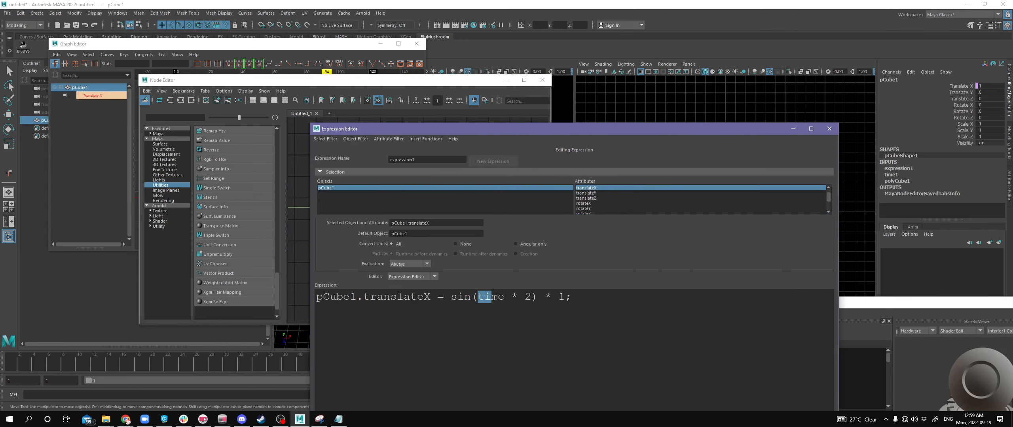
Step: Move the Expression Editor aside, then reposition pCube1 beside expression1 with its Translate X, Y and Z channels expanded in the Node Editor
left_click_drag(479, 131, 661, 135)
left_click(391, 276)
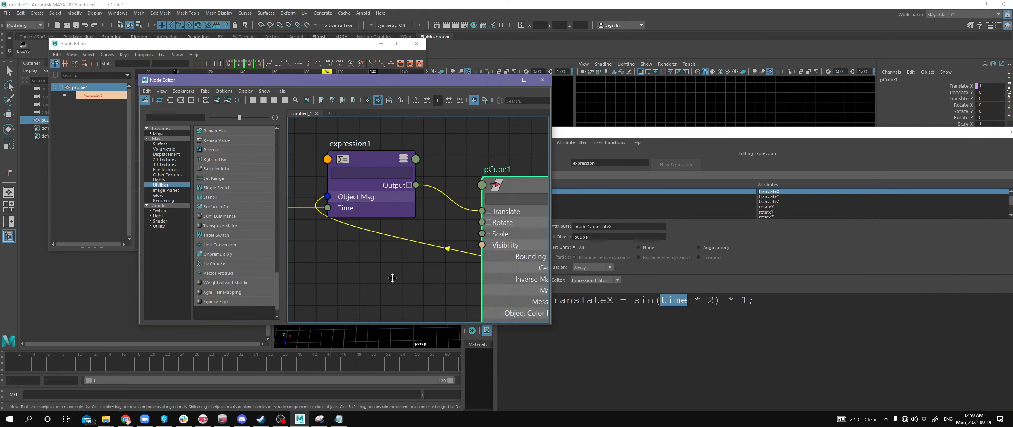
key("f")
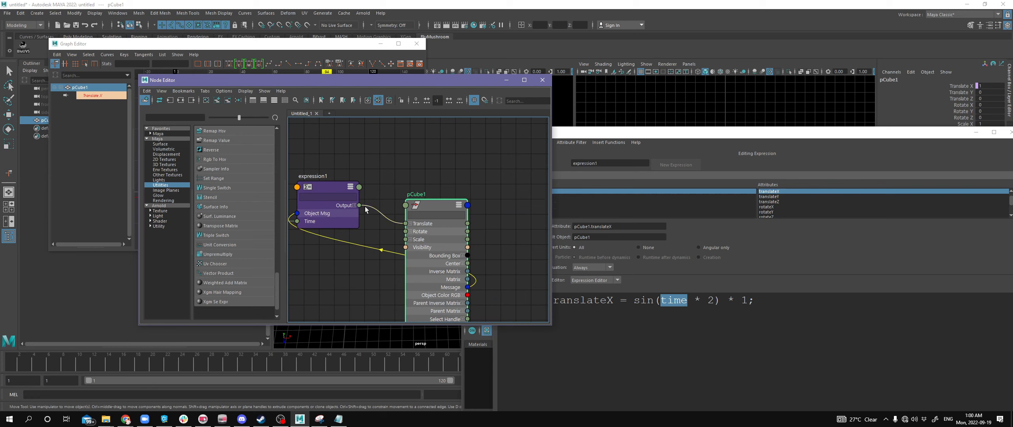
left_click_drag(438, 209, 470, 170)
left_click(454, 181)
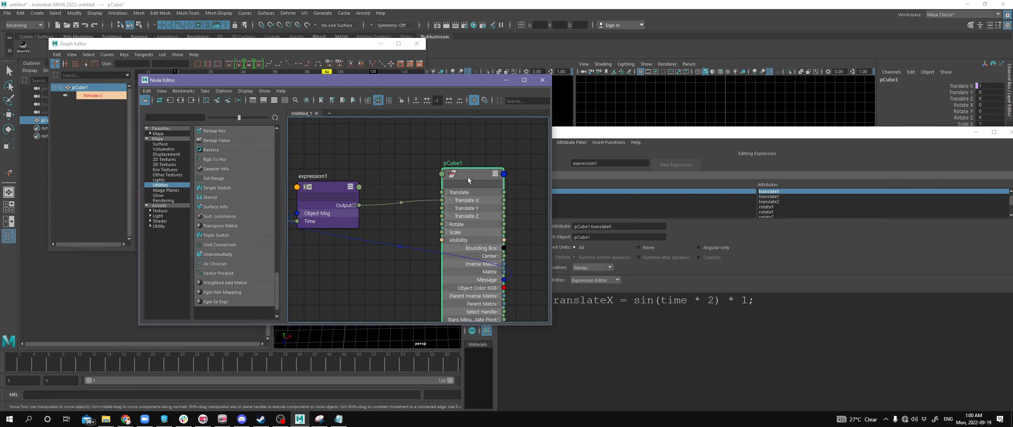
Step: Inspect the message connection from pCube1 to expression1's Object Msg by selecting each node in turn
left_click(391, 178)
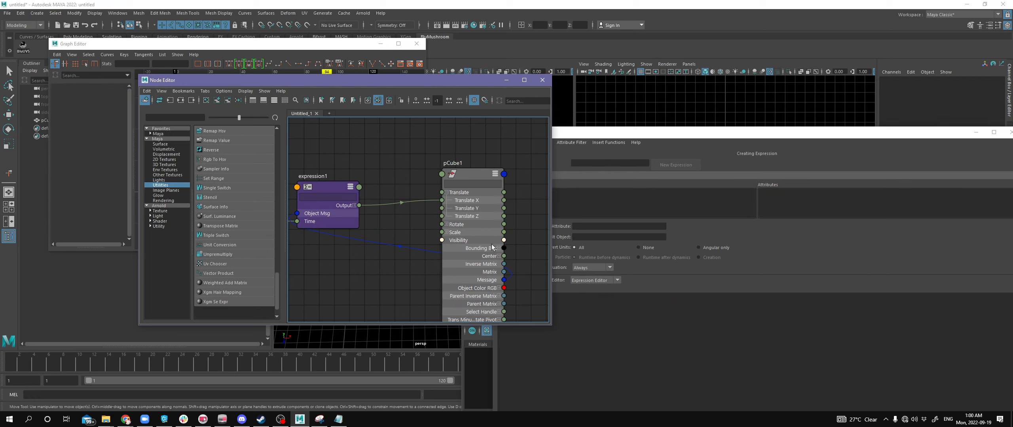
middle_click_drag(406, 246, 412, 244, "alt")
left_click_drag(415, 249, 509, 279)
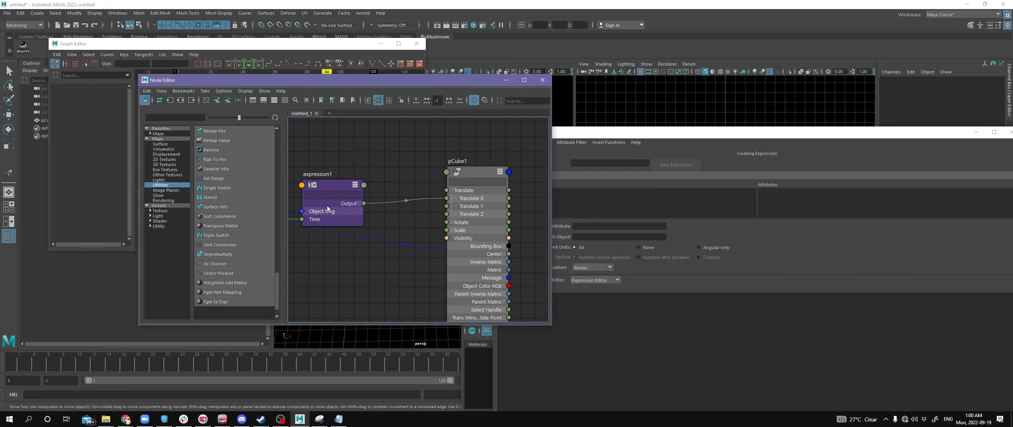
left_click(519, 264)
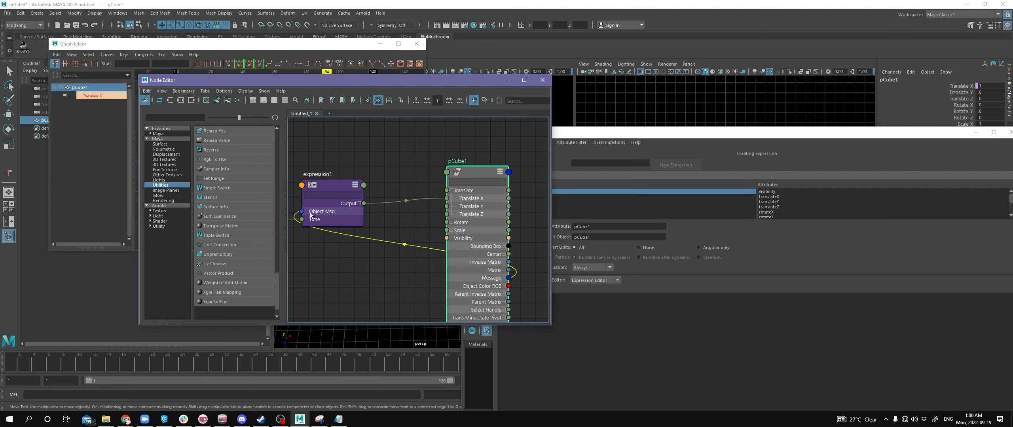
left_click(322, 188)
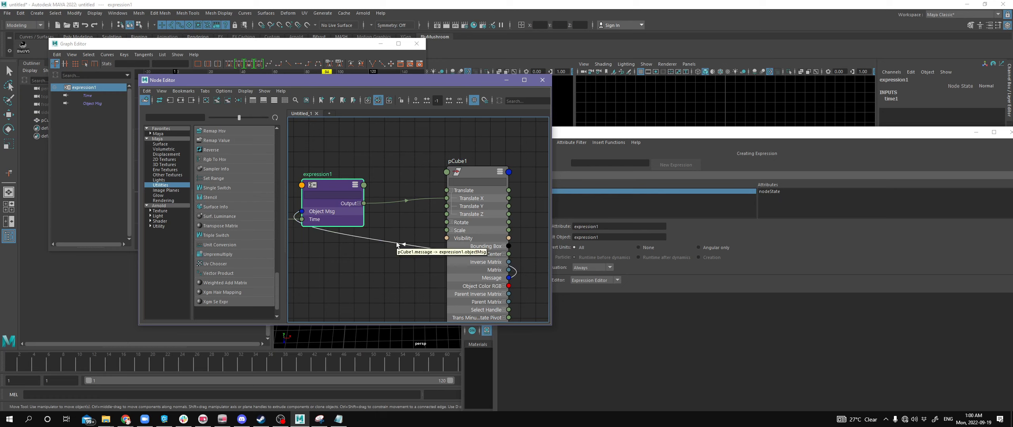
left_click(495, 296)
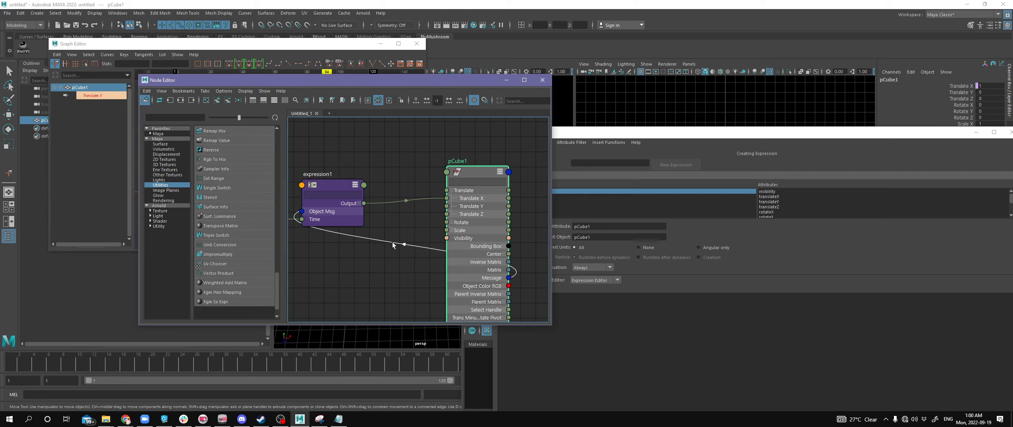
left_click(534, 239)
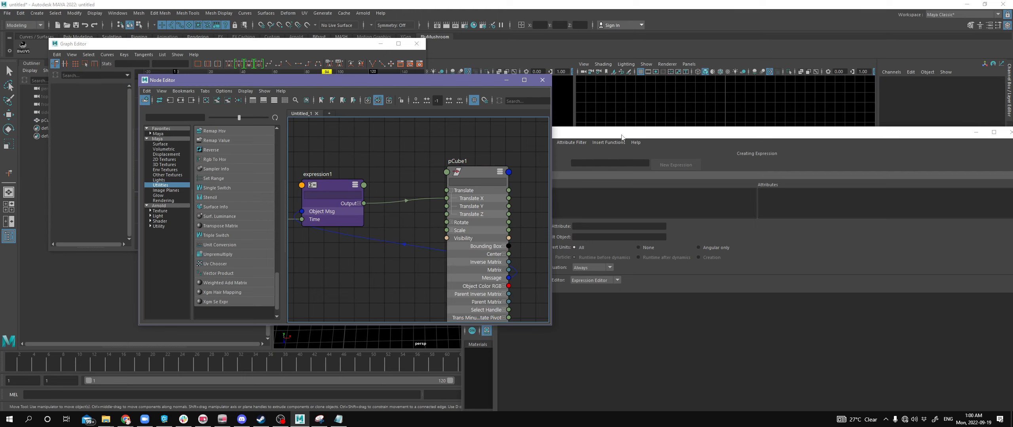
Step: Arrange the Expression Editor and Node Editor clear of the Graph Editor, and select the cube in the perspective view
left_click_drag(622, 135, 560, 84)
left_click(407, 84)
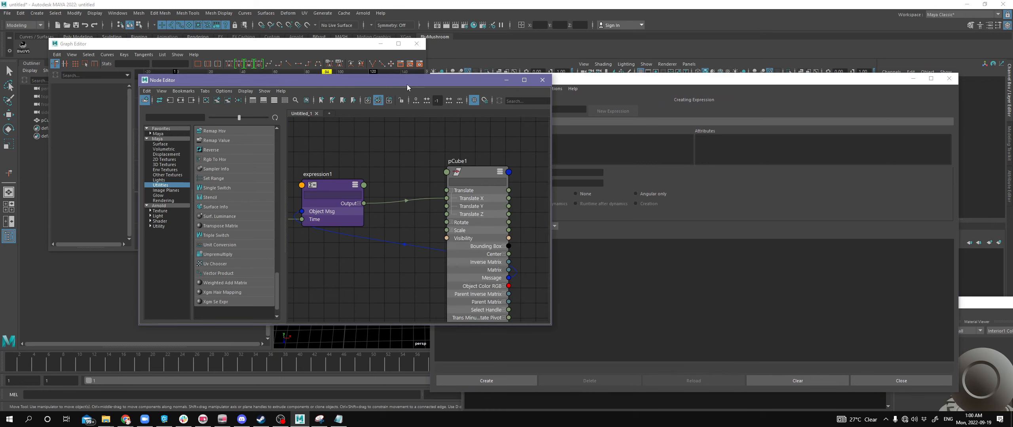
left_click_drag(360, 84, 656, 104)
left_click(358, 294)
Step: Examine the value range and shape of pCube1's Translate X sine curve in the Graph Editor
right_click_drag(334, 160, 332, 162, "alt")
scroll(281, 180, "down", 6)
middle_click_drag(280, 190, 275, 208, "alt")
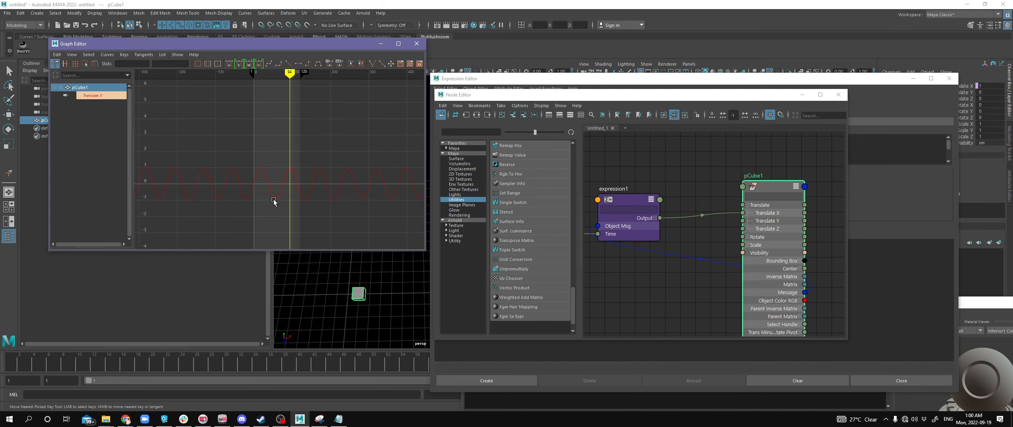
middle_click_drag(264, 168, 271, 192, "alt")
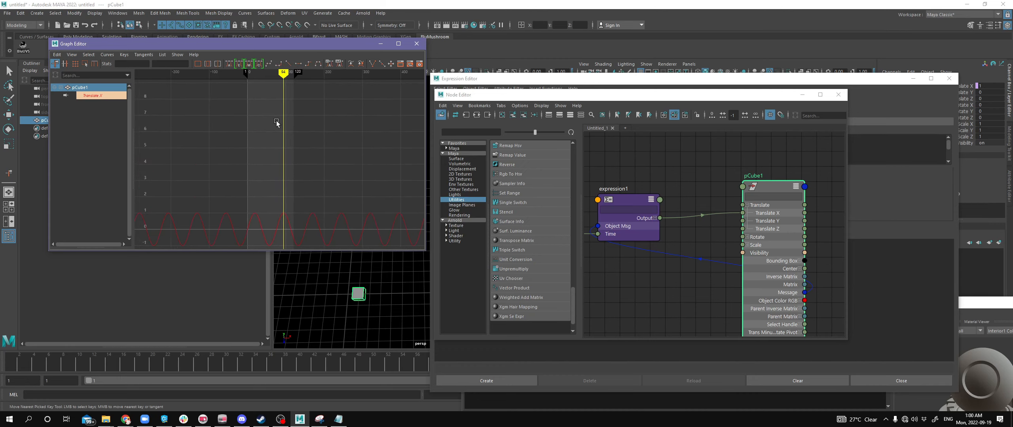
right_click_drag(271, 148, 280, 185, "alt")
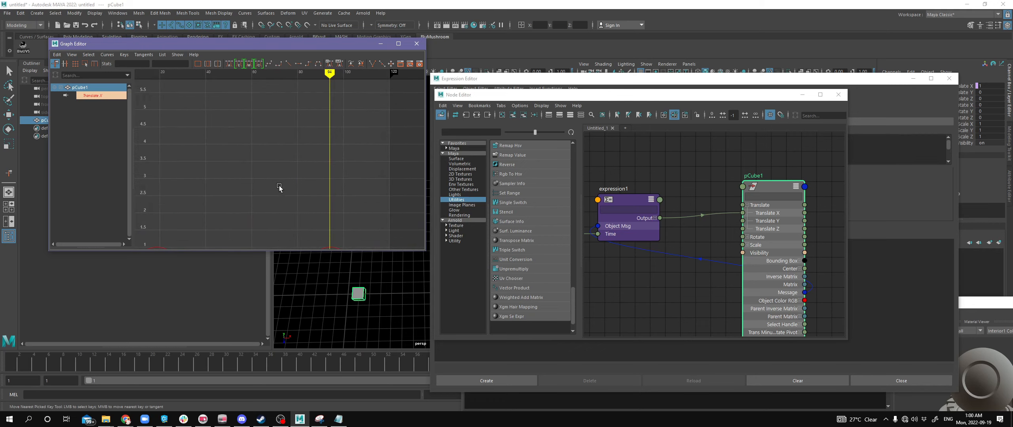
scroll(280, 171, "down", 5)
left_click(332, 150)
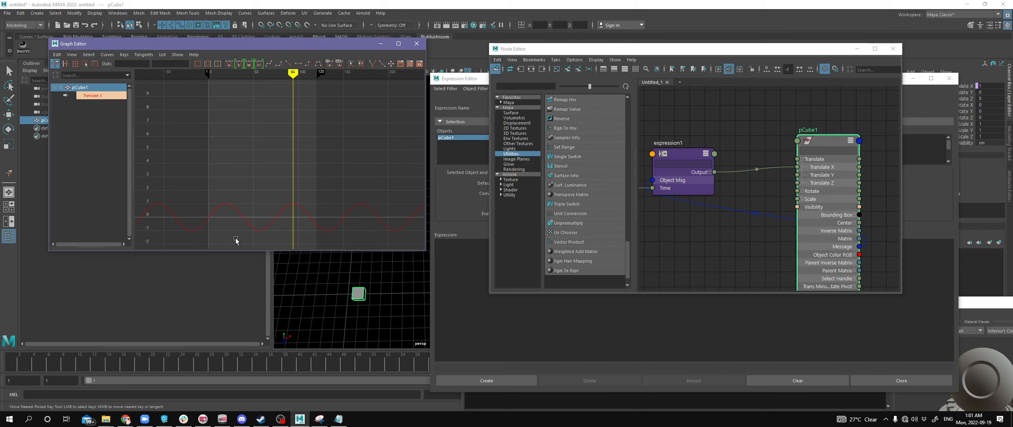
right_click_drag(309, 212, 289, 178, "alt")
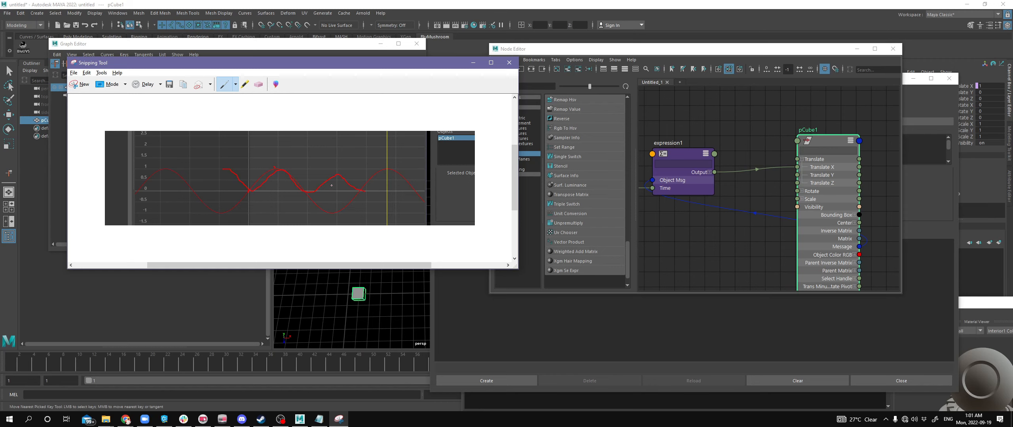
key("alt+Tab")
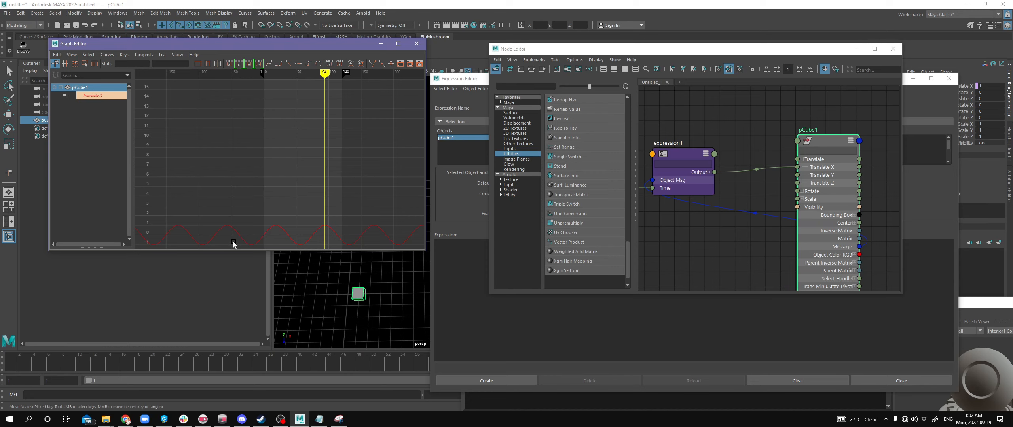
Step: Switch to Notepad and write the ranges "-1 to 1 (magnitude 2)" and "2 to 10" on separate lines
left_click(319, 419)
left_click_drag(294, 76, 639, 60)
key("Return")
type("-1 to 1 ")
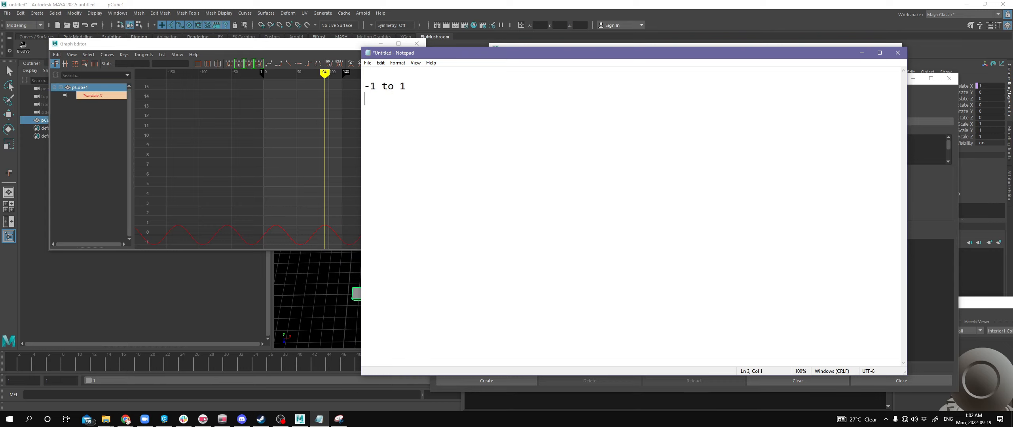
type("2 to 10")
key("Left")
type("(magnitude")
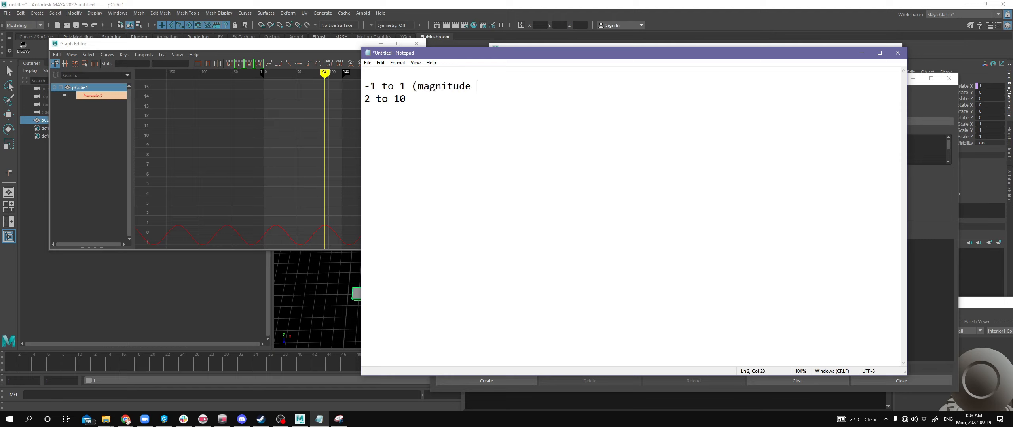
type(" 2)")
Step: Start a new line reading "manitude =" below the two ranges, separated by a blank line
key("Down")
type("O")
key("BackSpace")
type("(")
key("Return")
key("Return")
type("mgn")
key("BackSpace")
key("BackSpace")
type("anitude =")
key("BackSpace")
key("BackSpace")
Step: Label the first range's magnitude as "source" and begin the second range's note with "(target"
key("Up")
type("source ")
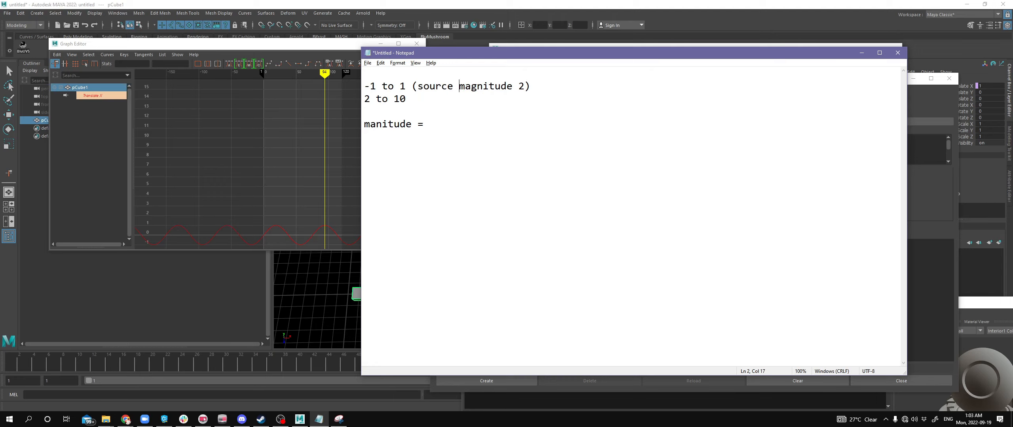
type(" (target")
Step: Write "max - min" as the magnitude formula after "manitude =" in the Notepad notes
key("Down")
type(";ar")
key("BackSpace")
key("BackSpace")
key("BackSpace")
type("larger")
key("BackSpace")
type("_")
key("BackSpace")
key("BackSpace")
key("BackSpace")
key("BackSpace")
key("BackSpace")
key("BackSpace")
key("BackSpace")
type("mix")
key("BackSpace")
key("BackSpace")
type("ax - min")
Step: Put the formula on its own line and work it out below as "= 10 - 2" and "= 8"
key("Left")
key("Left")
key("Return")
type("= 10 - ")
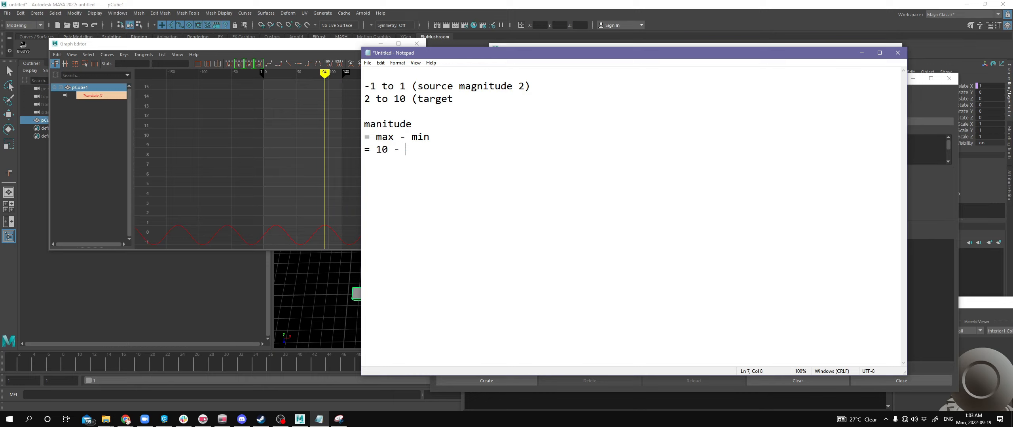
type("2 = 0")
key("BackSpace")
type("8")
Step: Correct the heading's spelling to "magnitude" and complete the second range's note as "(target magnitude 8)"
key("Up")
key("Up")
key("Up")
key("Left")
type("g")
key("Left")
type("magnitude 8)")
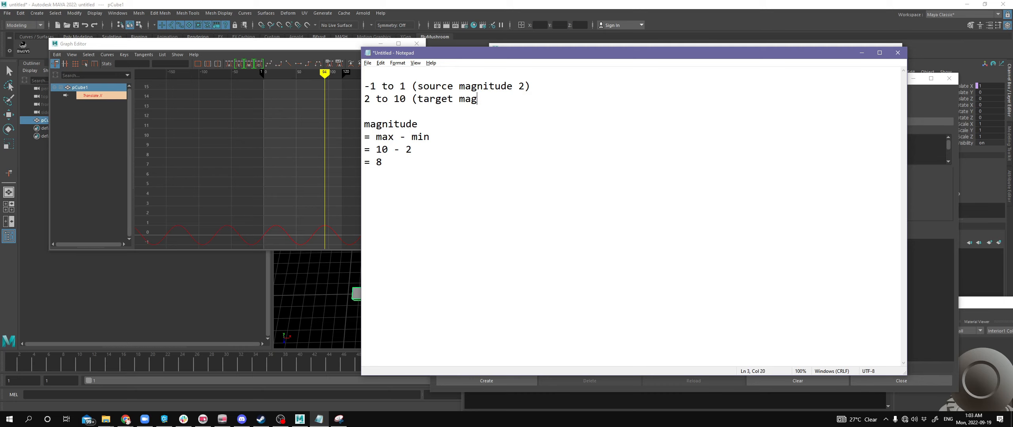
left_click(424, 185)
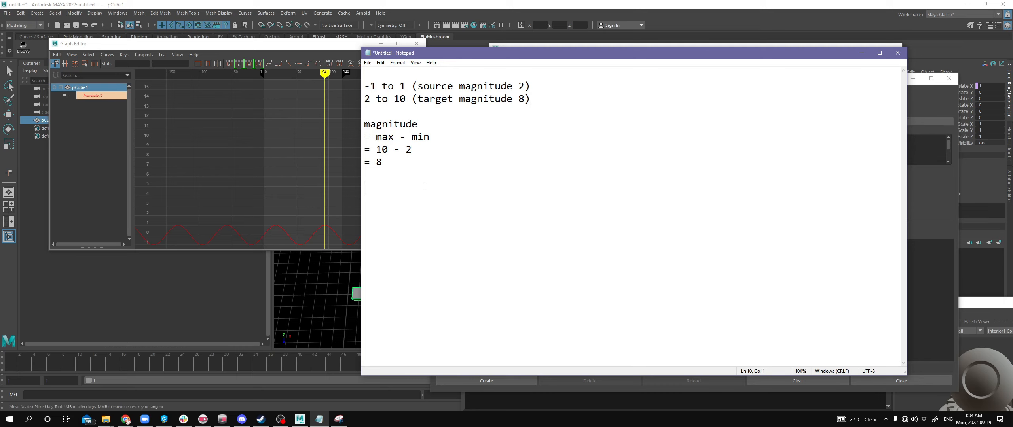
Step: Switch to Maya, close the Node Editor, and load pCube1's translateX expression for editing in the Expression Editor
left_click(531, 45)
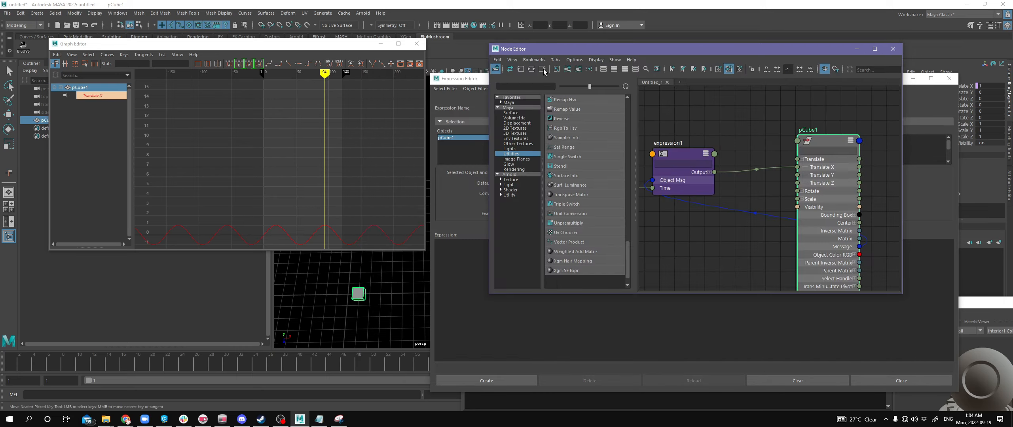
left_click(893, 48)
left_click(711, 145)
left_click(711, 144)
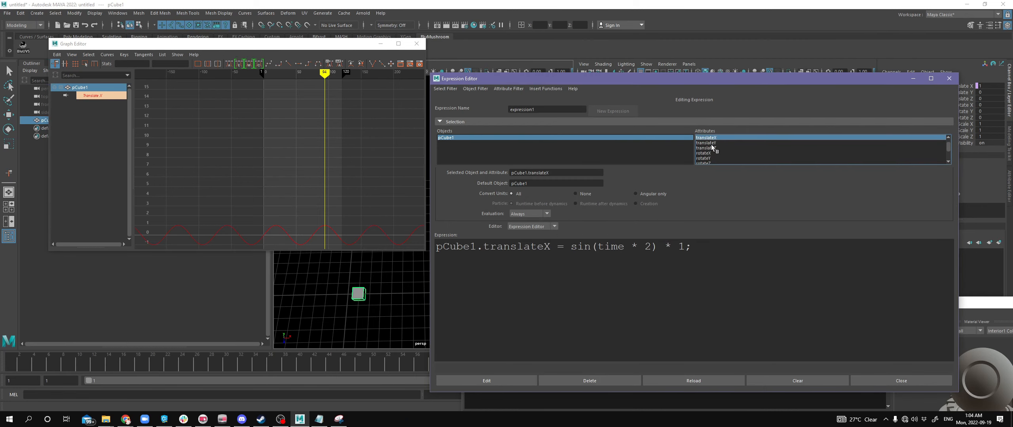
left_click(580, 292)
Step: Start a "float $magnitude" declaration on a new line above the translateX expression
key("Return")
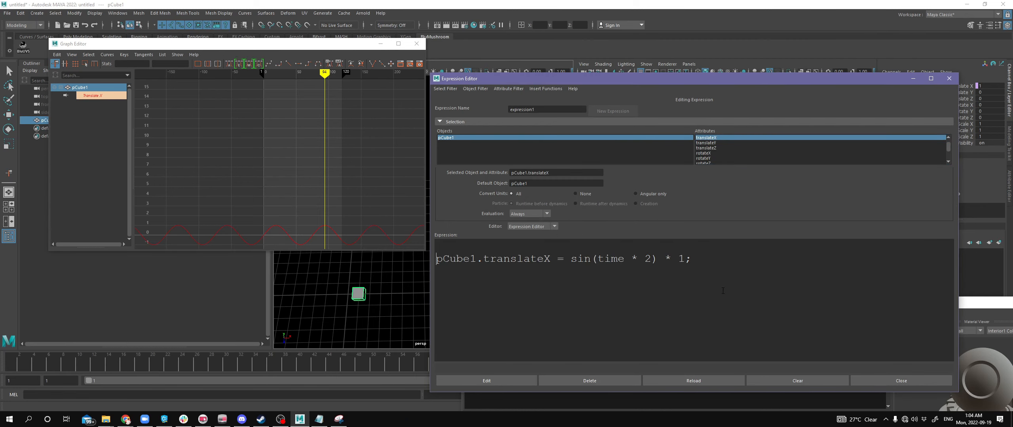
key("Up")
type("float $")
type("magnitude")
Step: Declare "float targetMin = 2;" and "float targetMax = 10;" on separate lines above the $magnitude declaration
key("Home")
key("Return")
key("Up")
type("float ")
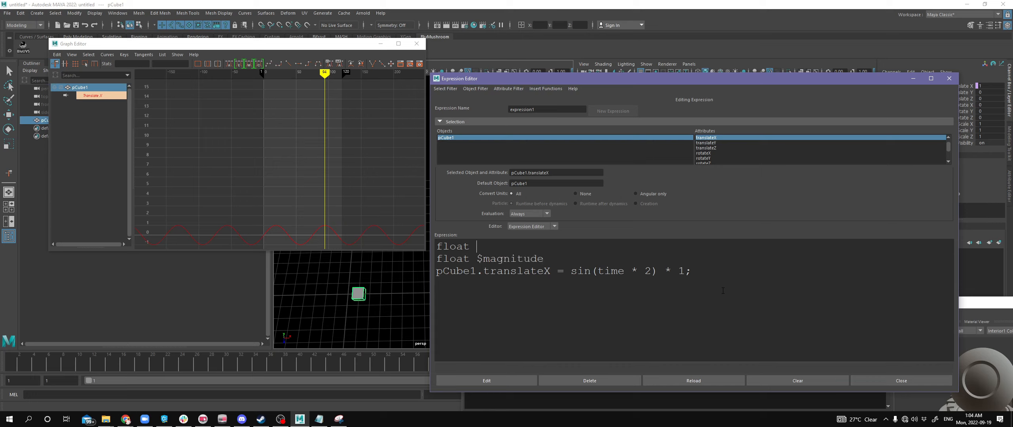
type("targetMin = 2;")
key("End")
key("Return")
type("float tar")
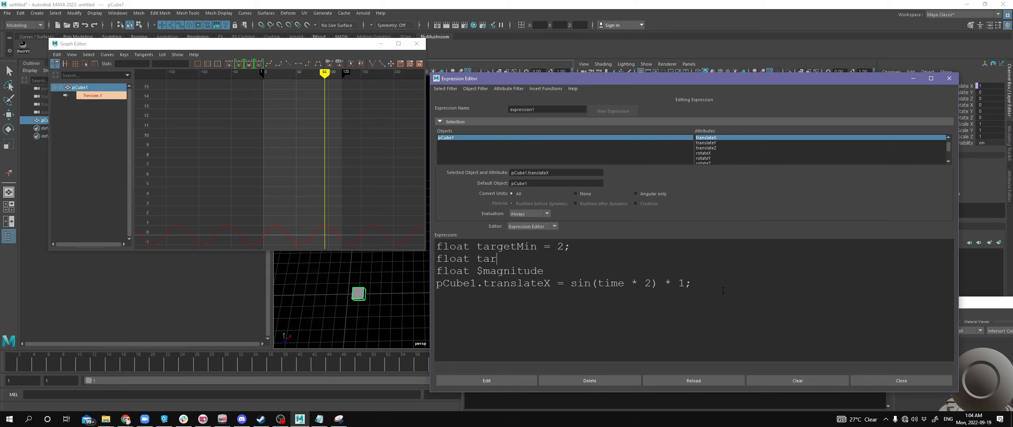
type("getMax = 10;")
Step: Prefix the targetMin and targetMax variable names with "$" and add an equals sign after $magnitude
key("Left")
type("$")
key("Down")
key("Left")
type("$")
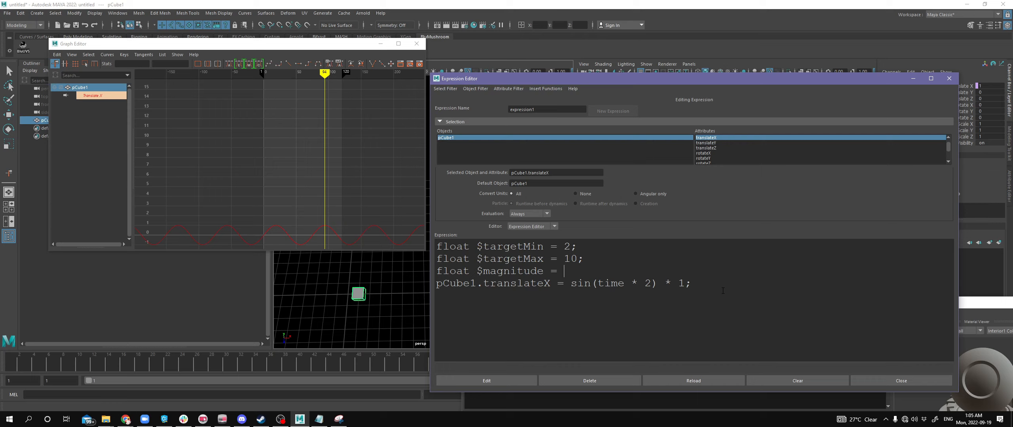
Step: Complete the declaration as "float $magnitude = $targetMax - $targetMin;" and apply the edited expression
key("ctrl+shift+Left")
key("ctrl+shift+Left")
key("ctrl+c")
key("Down")
key("End")
key("ctrl+v")
type("-")
key("ctrl+shift+Left")
key("ctrl+shift+Left")
key("ctrl+c")
key("Down")
key("Down")
key("End")
key("ctrl+v")
type(";")
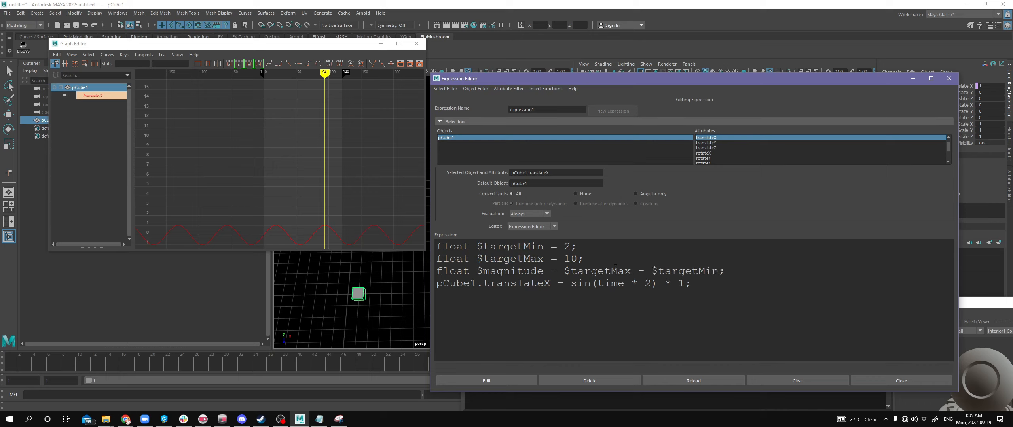
left_click(517, 382)
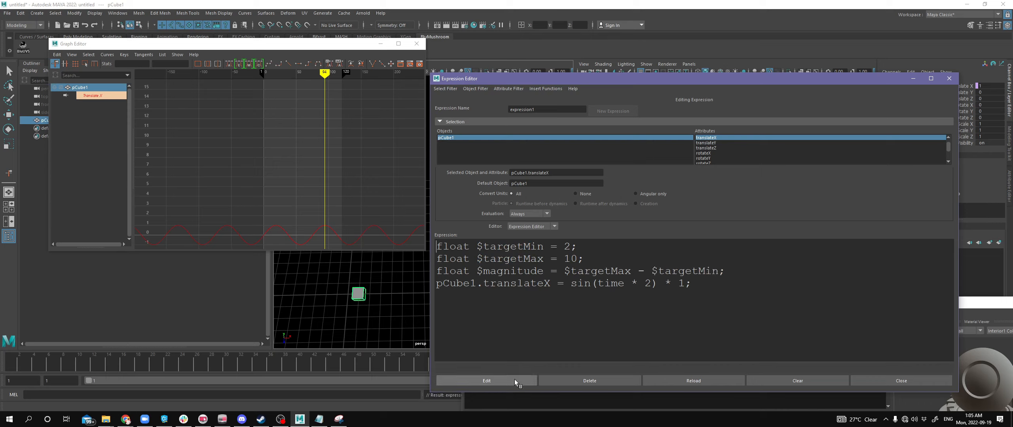
Step: Compare the magnitude calculation and the sine term's parts with the Translate X curve in the Graph Editor
left_click_drag(727, 272, 584, 259)
left_click(574, 258)
left_click(552, 271)
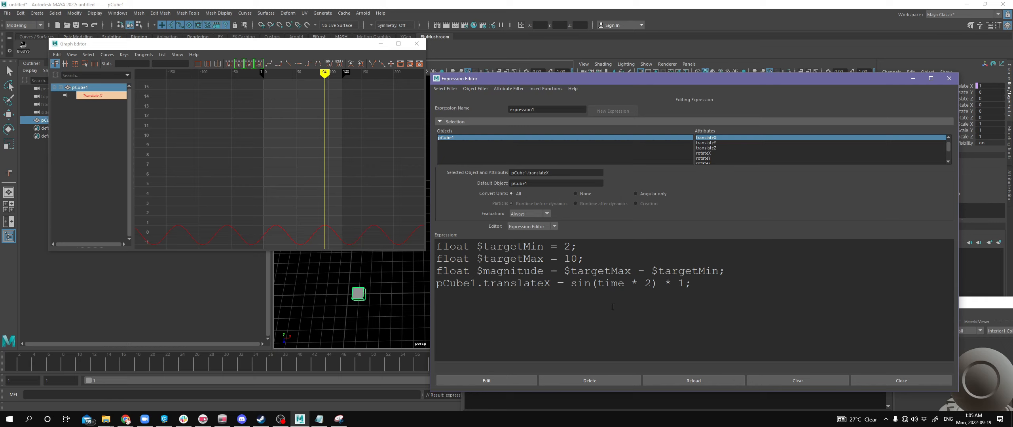
double_click(680, 283)
left_click_drag(598, 283, 644, 284)
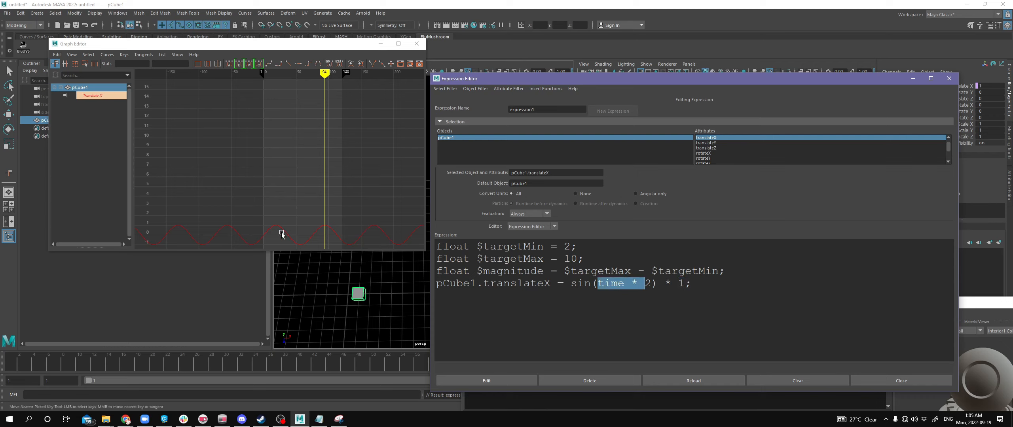
scroll(305, 206, "up", 5)
scroll(288, 201, "down", 3)
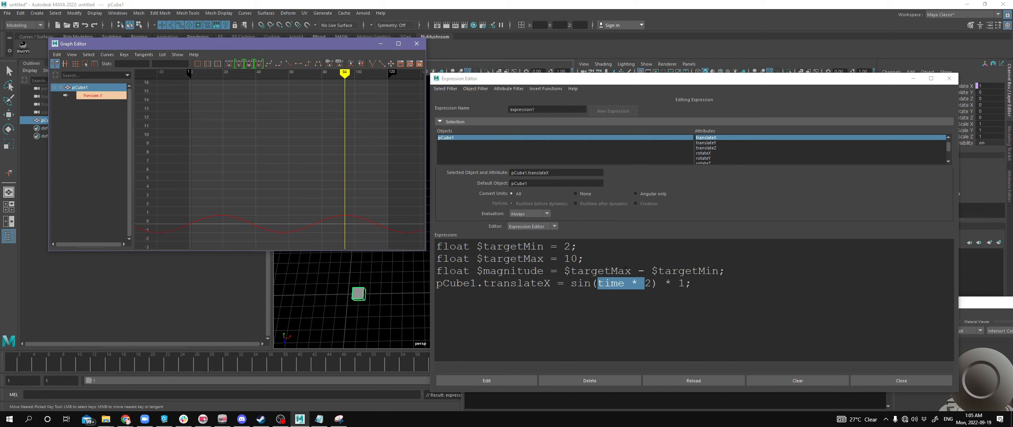
Step: Try $magnitude as the sine multiplier in the translateX line, apply it, and view the resulting curve
left_click(680, 288)
left_click_drag(544, 272, 478, 272)
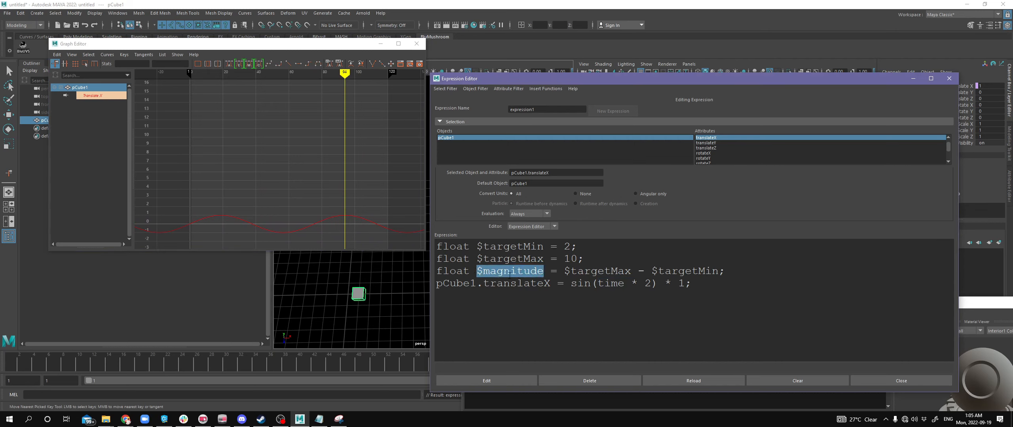
key("ctrl+c")
double_click(683, 284)
key("ctrl+v")
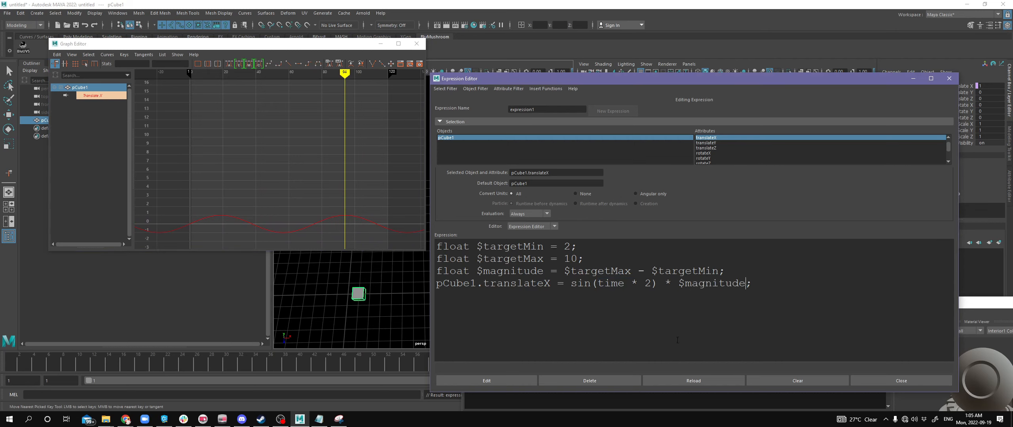
left_click(522, 380)
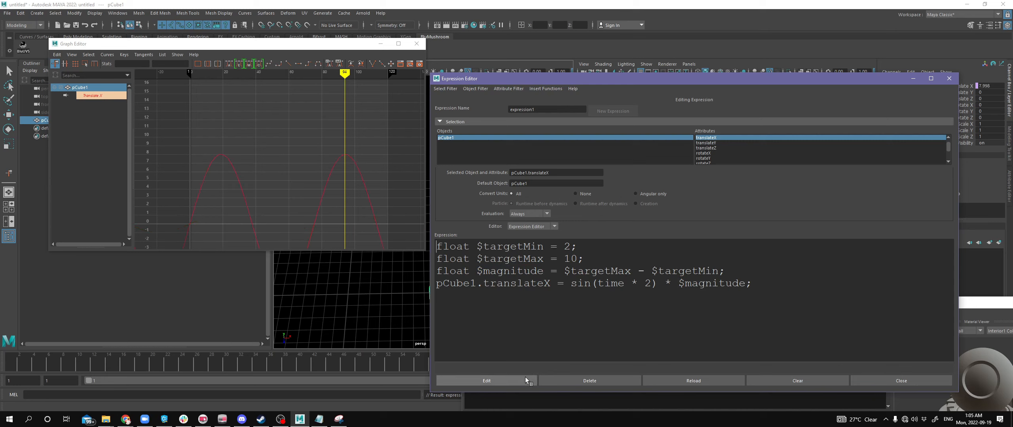
left_click(348, 206)
middle_click_drag(349, 206, 350, 149, "alt")
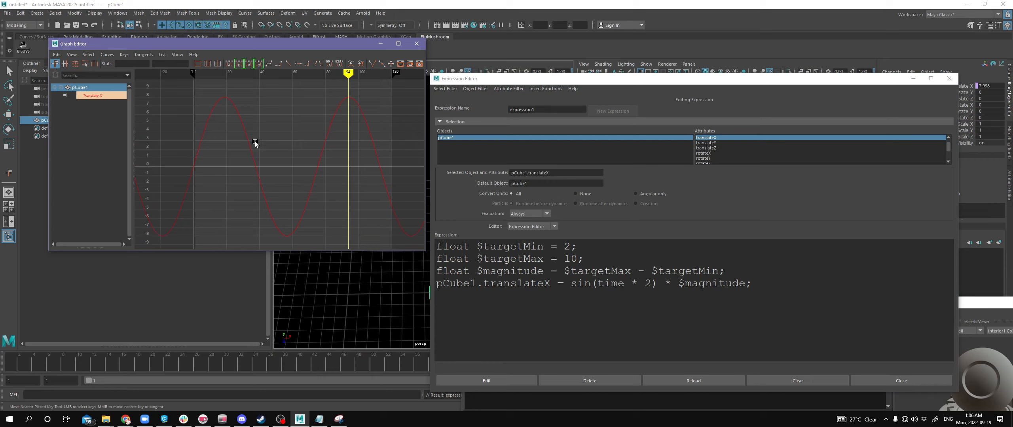
Step: Set the sine multiplier back to 1 and reapply the expression
double_click(712, 283)
type("1")
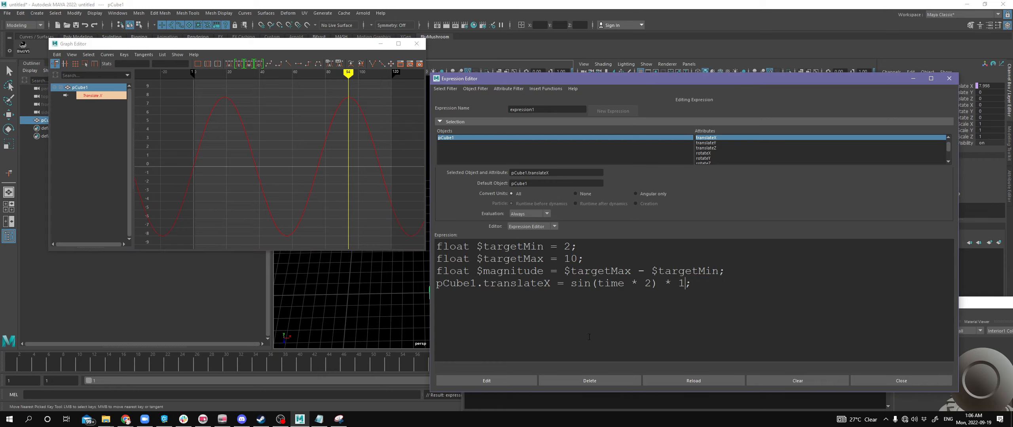
left_click(510, 382)
left_click(271, 195)
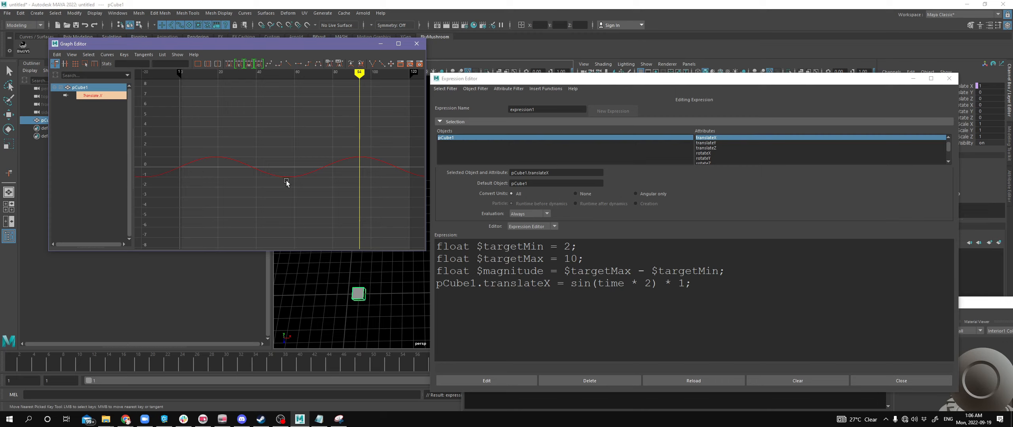
Step: Examine how "sin(time * 2) * 1" and its multiplier relate to the Translate X curve's range
left_click(666, 288)
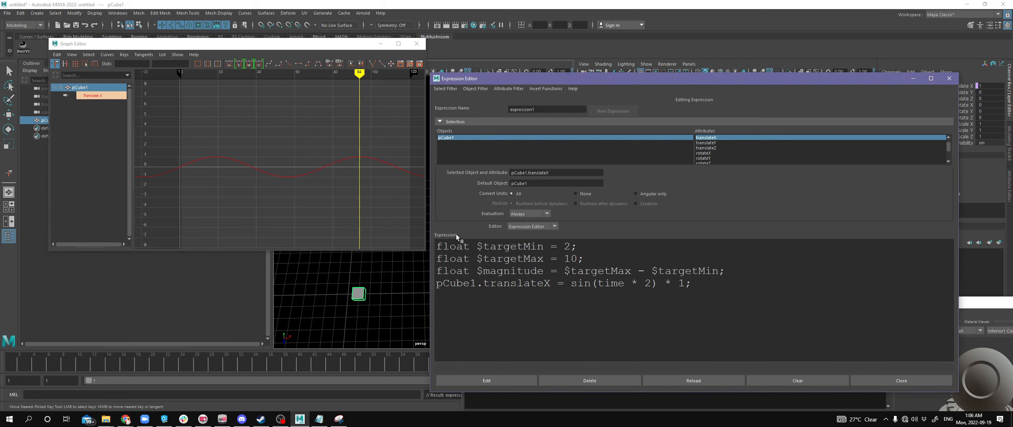
left_click(287, 231)
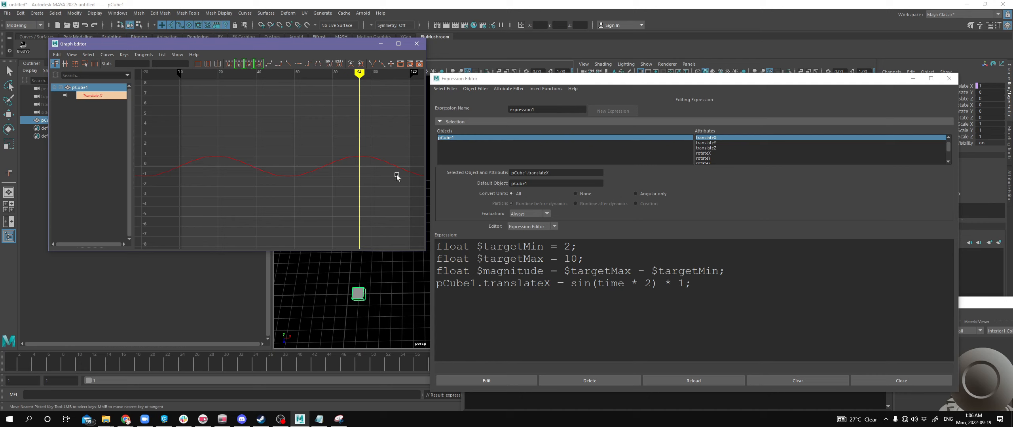
left_click_drag(672, 283, 678, 284)
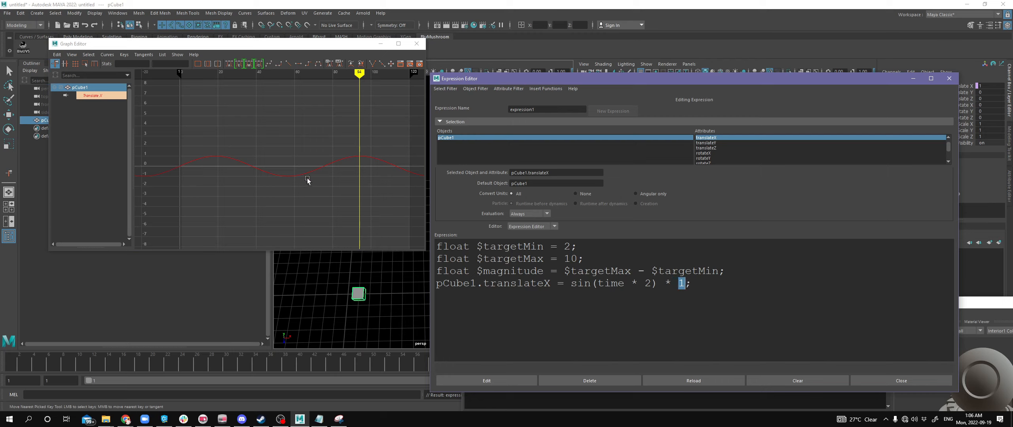
mouse_move(658, 284)
left_mouse_down()
mouse_move(553, 284)
mouse_move(652, 284)
left_mouse_up()
left_click(595, 284)
double_click(649, 284)
left_click(654, 283)
left_click_drag(685, 283, 571, 283)
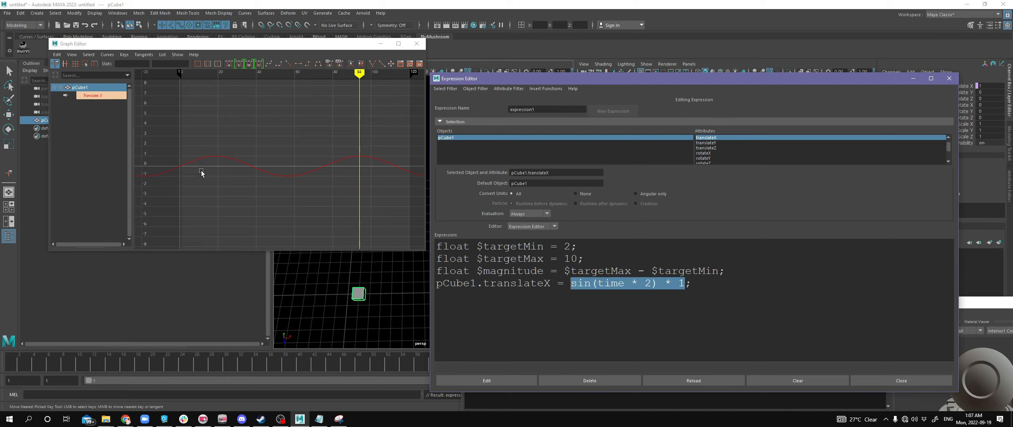
left_click(693, 301)
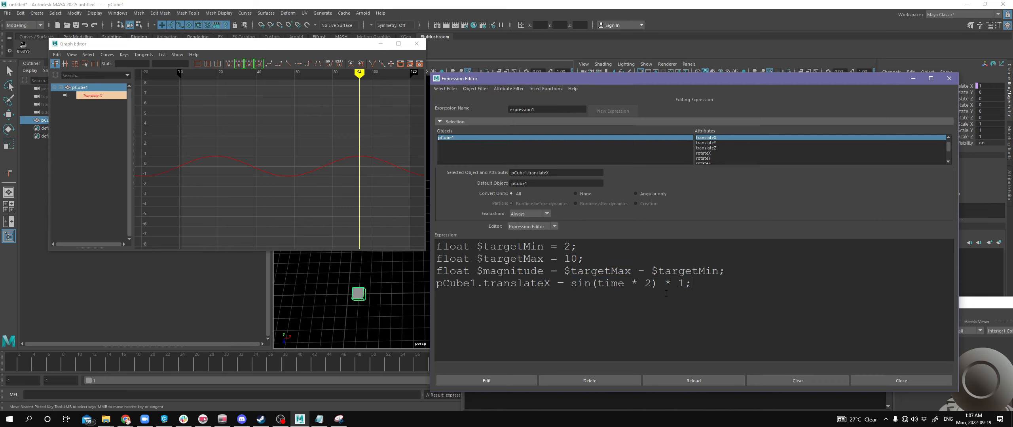
Step: Switch to Notepad and add a "method 1" heading with "sin()" on the line beneath it
left_click(319, 419)
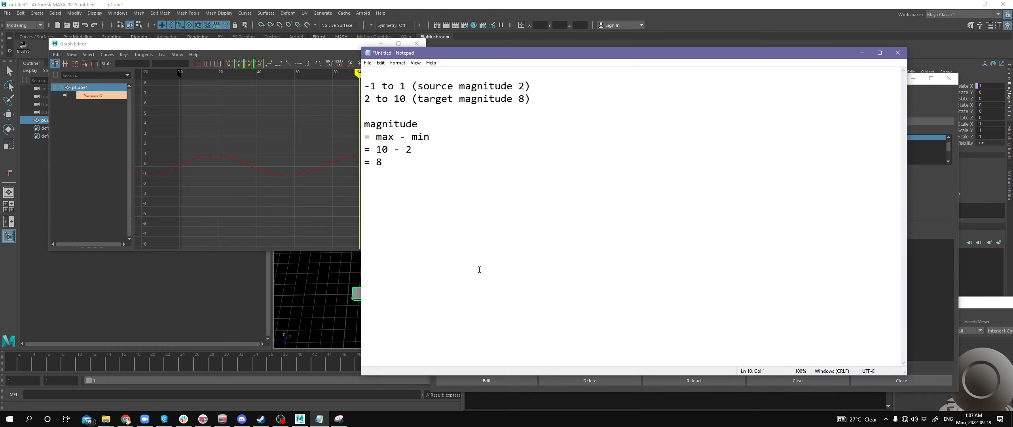
type("sin((")
key("BackSpace")
type(")")
key("Home")
key("Return")
key("Up")
type("method 1")
key("Down")
Step: Extend the method 1 formula to "(sin() * 0.5)", enclosed in parentheses
type("/ 2")
key("BackSpace")
key("BackSpace")
key("BackSpace")
type("* 0.5)")
key("Home")
type("0")
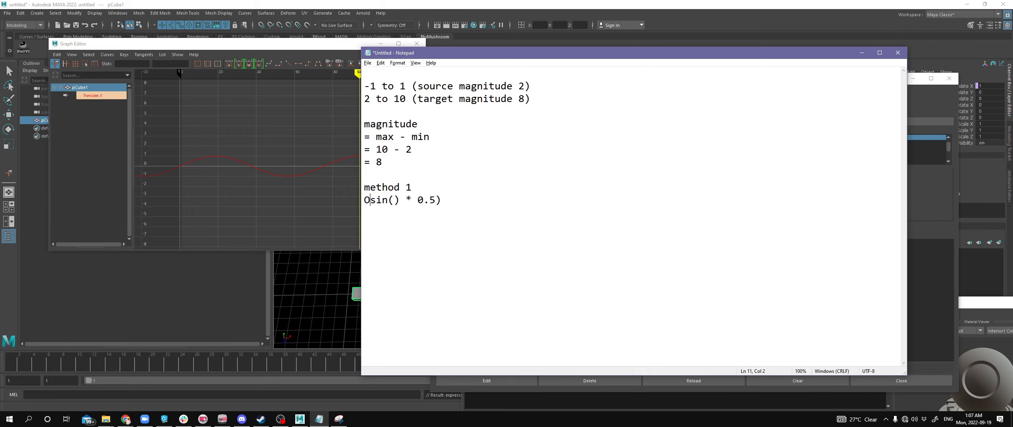
key("BackSpace")
type("(")
Step: Switch to Maya, change the sine multiplier in the translateX expression to 0.5, and apply the edit
key("alt+Tab")
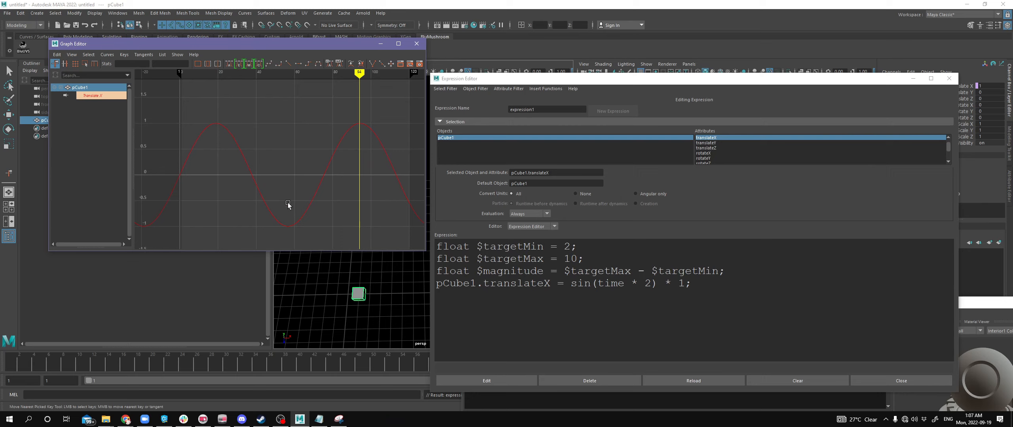
double_click(682, 283)
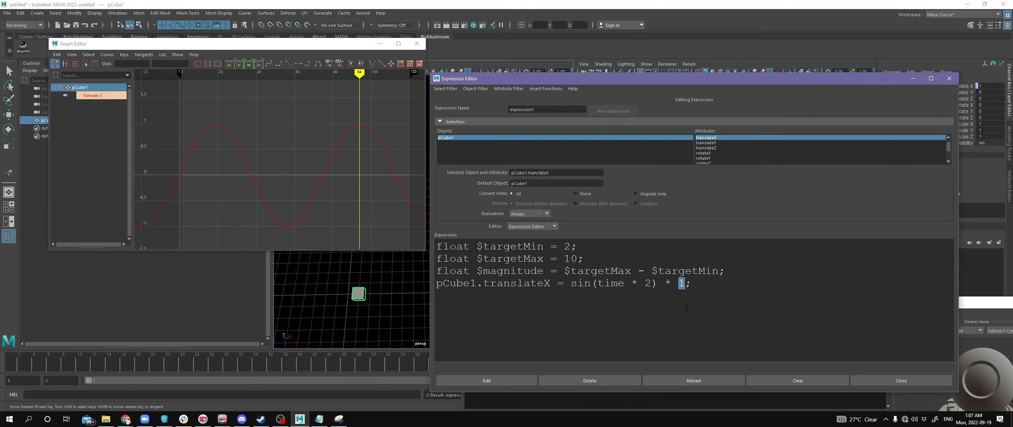
type("0.5")
left_click(516, 381)
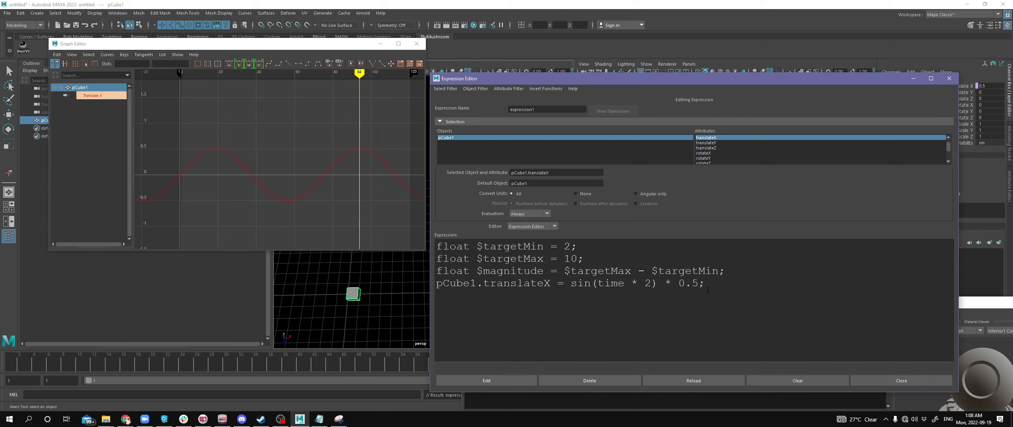
Step: Add "+ 0.5" to the end of the translateX expression and apply the edit
type("0.5")
left_click_drag(719, 284, 744, 284)
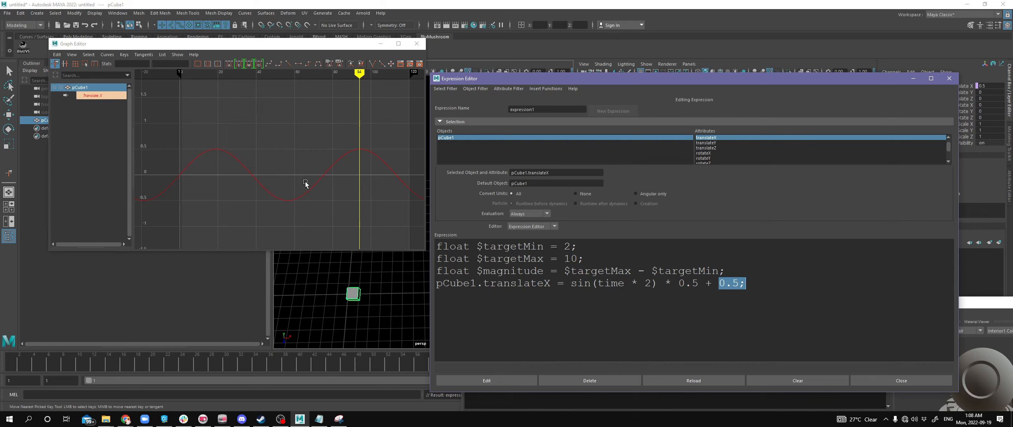
left_click(502, 381)
Step: Compare the scaled sine term and the 0.5 offset with the curve, and switch back to the Notepad notes
left_click_drag(719, 283, 738, 283)
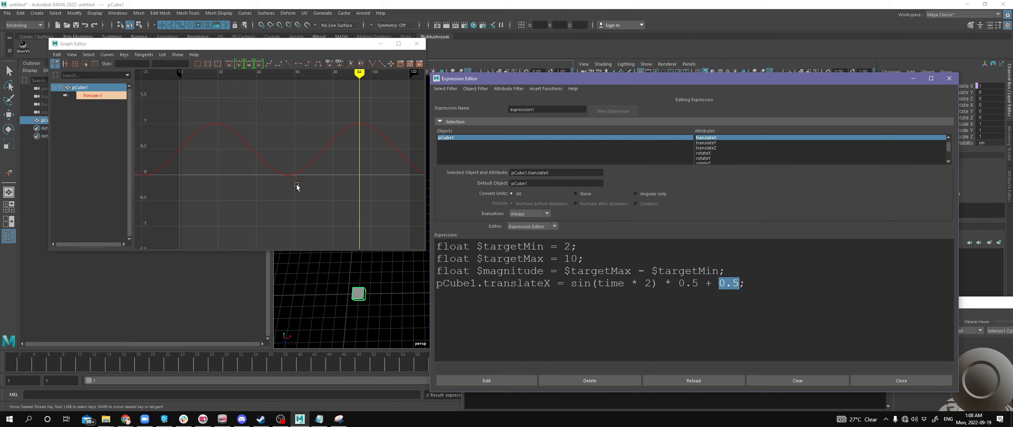
left_click_drag(703, 288, 568, 282)
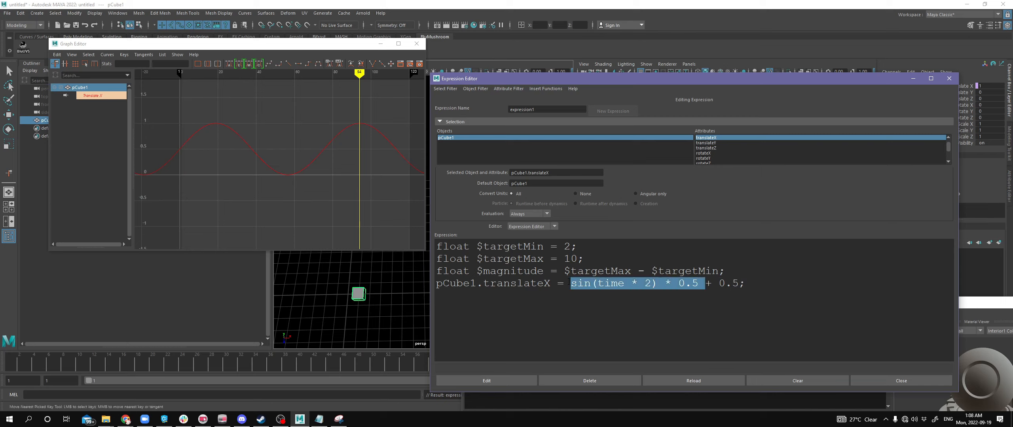
left_click_drag(719, 283, 738, 284)
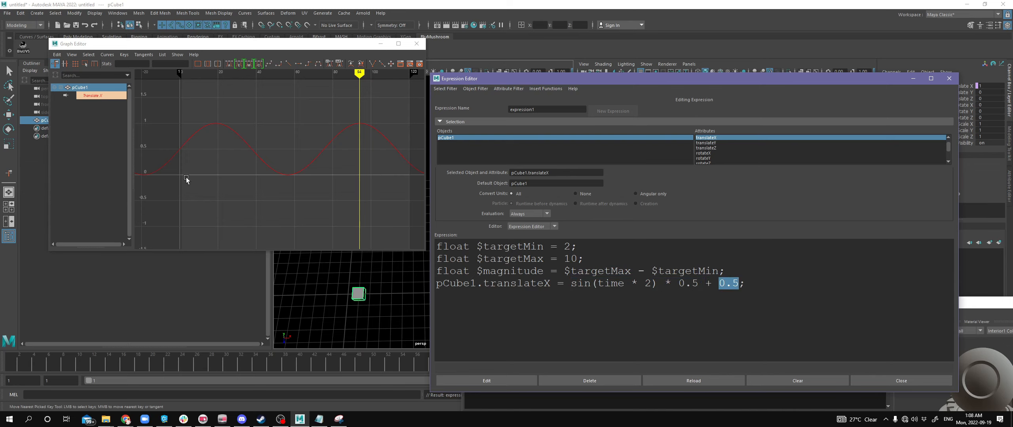
key("alt+Tab")
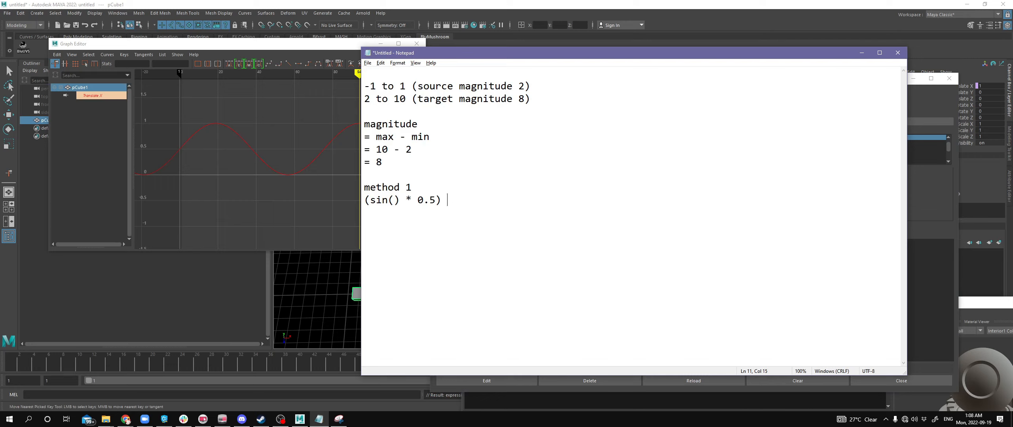
Step: Complete the method 1 formula as "(sin() * 0.5) + 0.5" in the notes and switch back to Maya
type("+ 0.5")
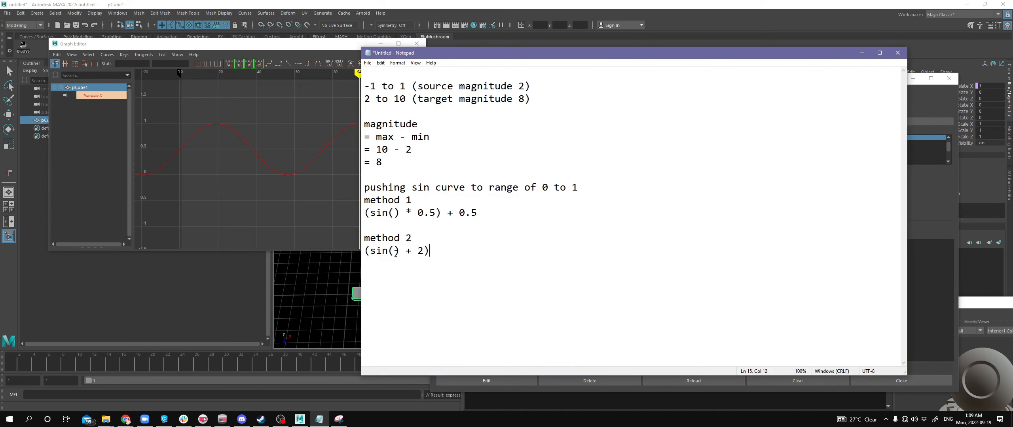
left_click_drag(368, 214, 477, 214)
key("alt+Tab")
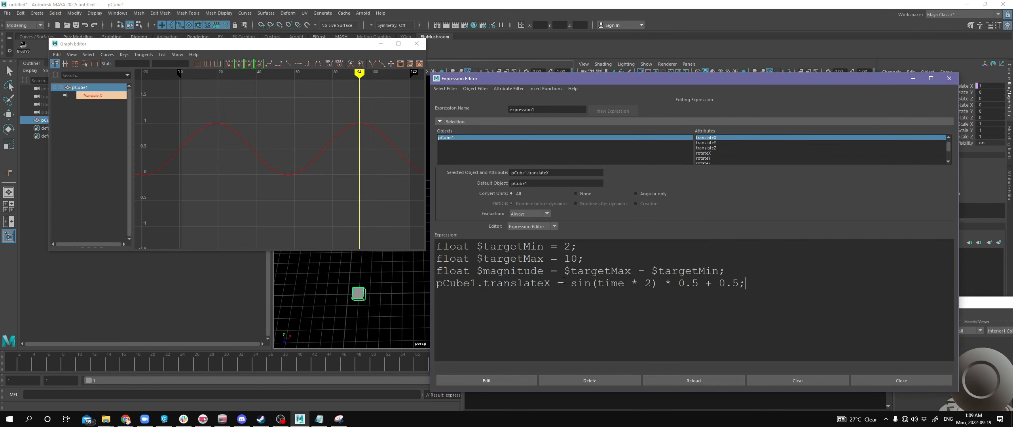
Step: Examine the sine term, the 0.5 multiplier and the 0.5 offset in the translateX expression
left_click_drag(564, 280, 740, 284)
left_click(714, 291)
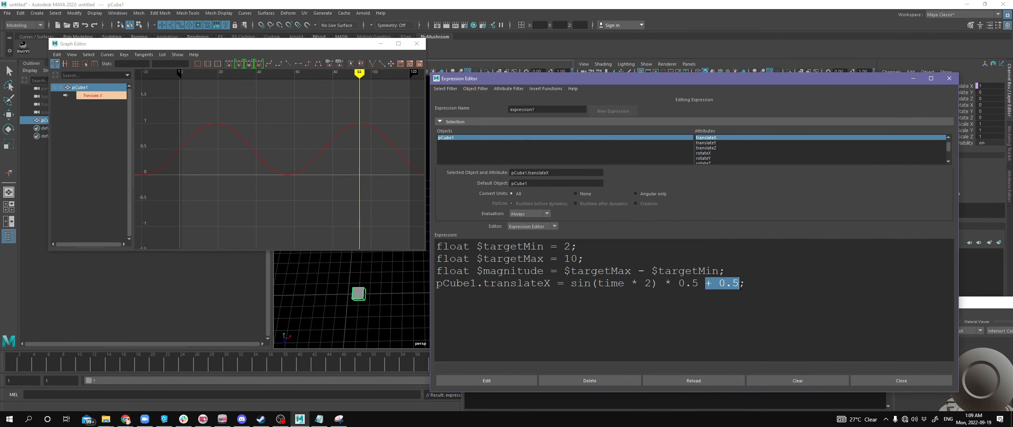
left_click(773, 286)
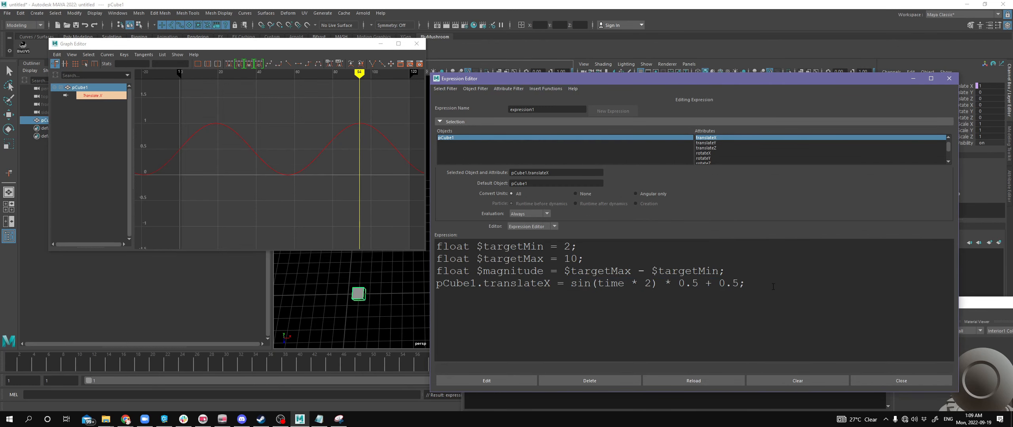
left_click_drag(572, 283, 655, 292)
left_click(696, 292)
left_click_drag(571, 283, 739, 283)
left_click_drag(745, 284, 726, 283)
left_click(569, 283)
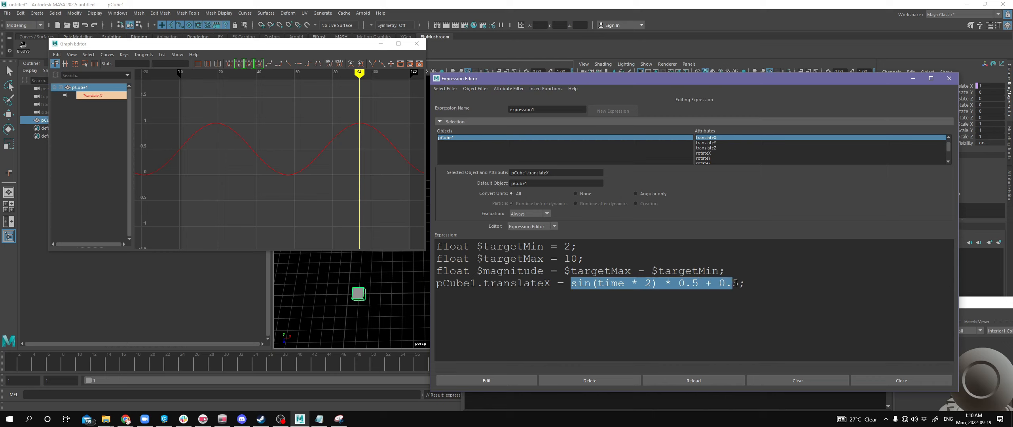
Step: Try enclosing "sin(time * 2) * 0.5" in parentheses in the translateX expression, and remove the parentheses again
left_click(694, 291)
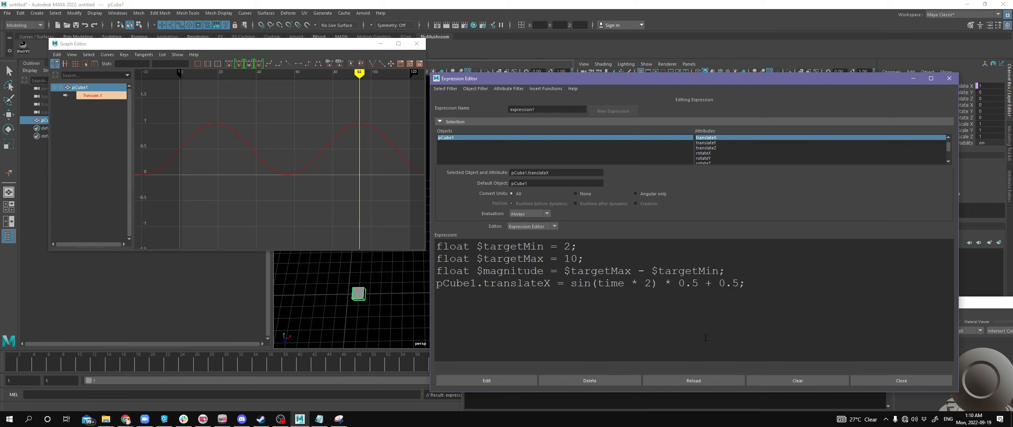
type(")")
type("(")
mouse_move(720, 289)
left_mouse_down()
mouse_move(752, 289)
mouse_move(705, 287)
left_mouse_up()
left_click(756, 288)
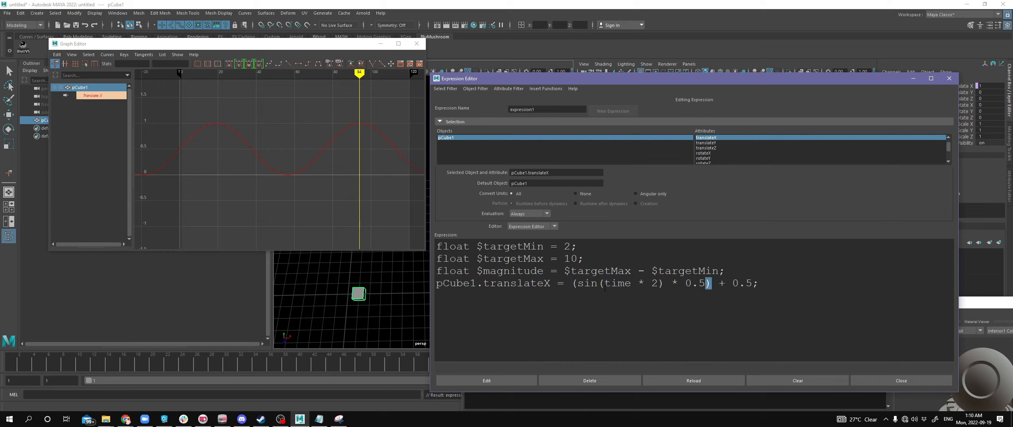
key("BackSpace")
left_click_drag(578, 287, 571, 287)
key("BackSpace")
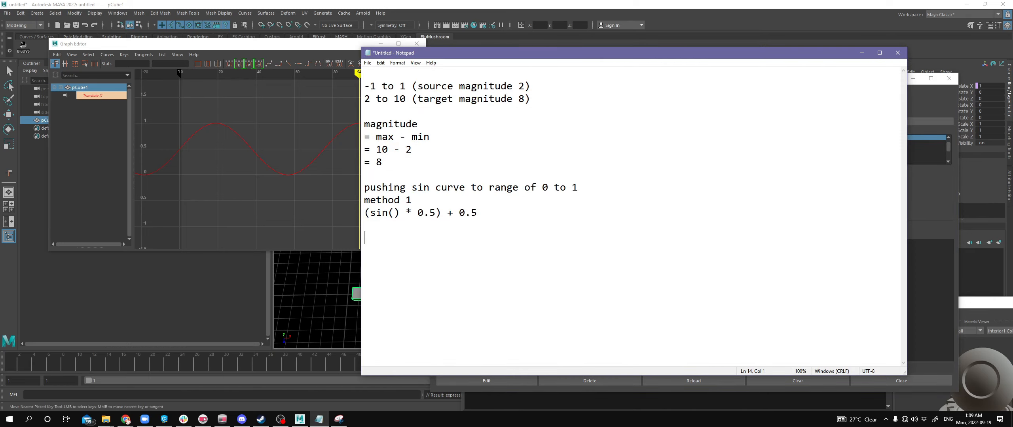
Step: In the Notepad notes, add a "method 2" heading with the formula "(sin() + 2)" beneath it
type("method 2")
key("Return")
type("(sin() *")
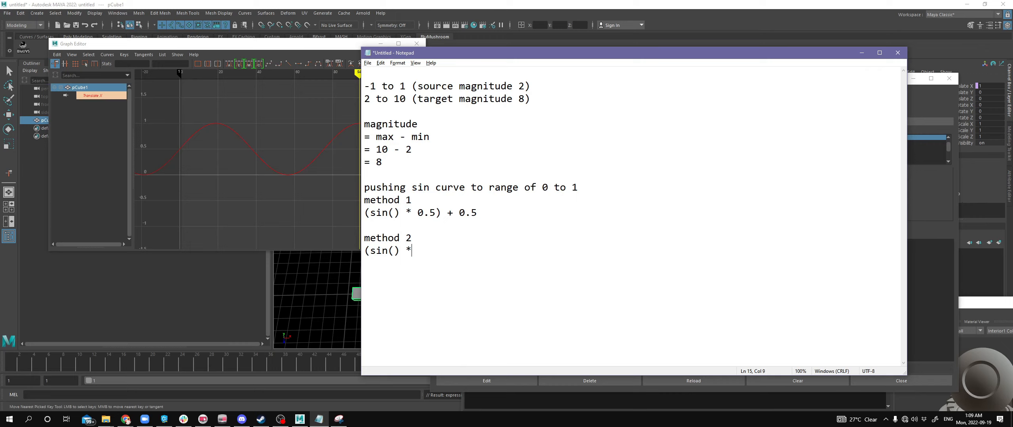
key("BackSpace")
type("+ 2")
Step: Switch to Maya, strip the multiplier and offset after sin(time * 2) in the translateX expression, and apply the edit
key("alt+Tab")
mouse_move(678, 283)
left_mouse_down()
mouse_move(738, 284)
mouse_move(666, 283)
left_mouse_up()
key("BackSpace")
key("BackSpace")
left_click(518, 380)
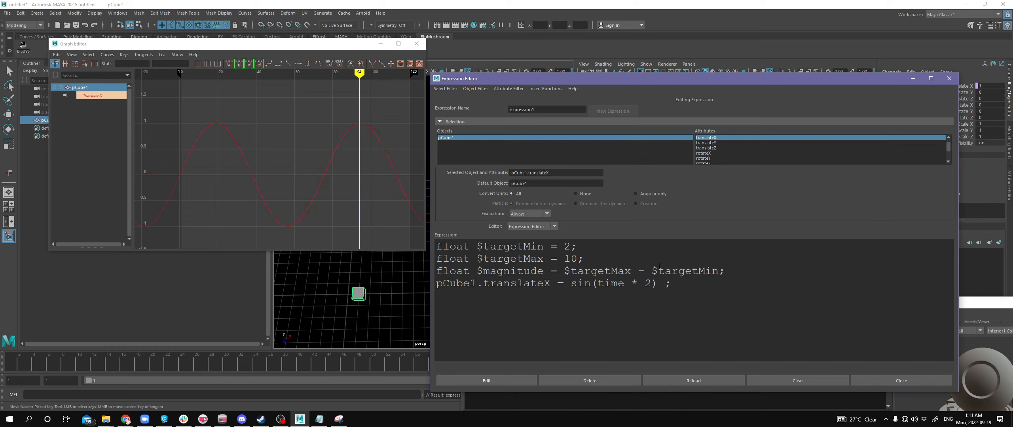
Step: Add "+ 1" after sin(time * 2) in the translateX expression, apply the edit and check the curve
type("+1")
left_click(521, 382)
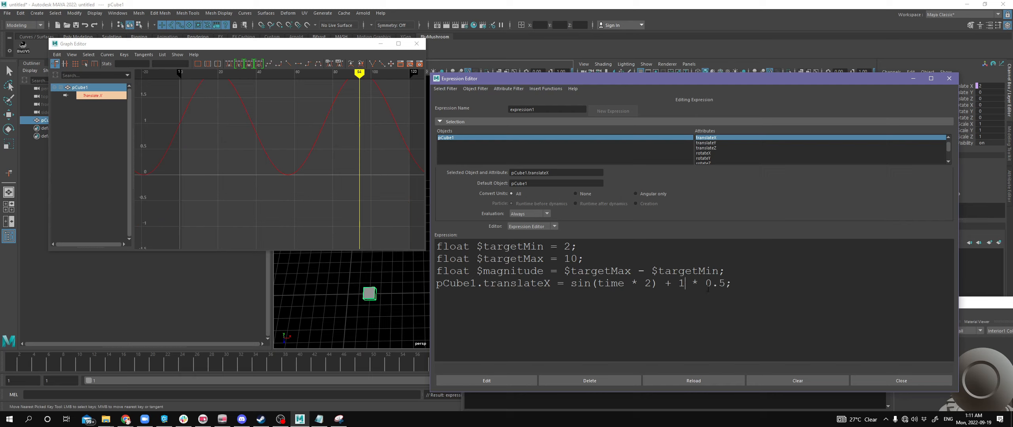
middle_click_drag(263, 145, 258, 169, "alt")
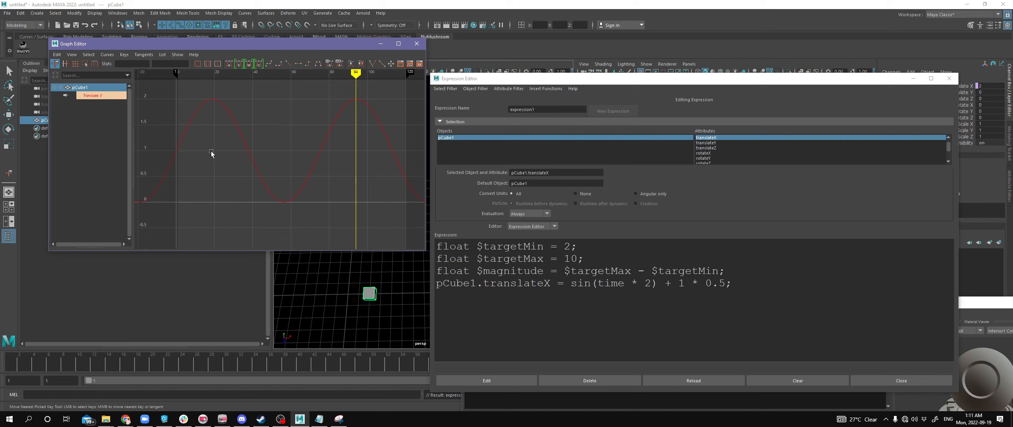
Step: Make the translateX expression "(sin(time * 2) + 1) * 0.5", apply it, and review its offset and multiplier
left_click(685, 280)
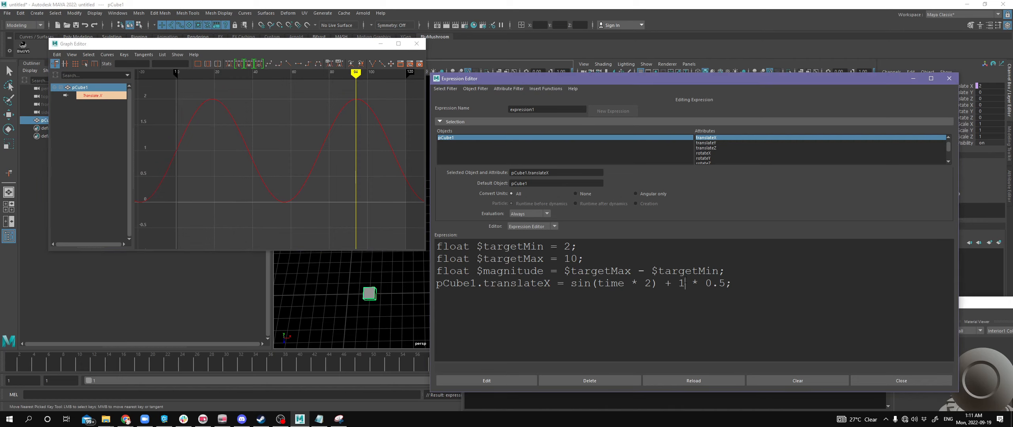
type(")")
left_click(572, 283)
type("(")
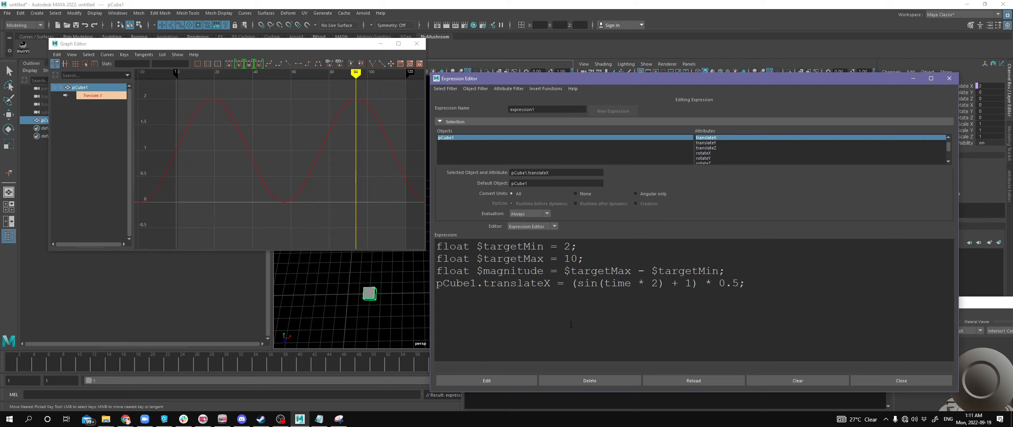
left_click(515, 378)
double_click(689, 284)
left_click_drag(719, 284, 740, 284)
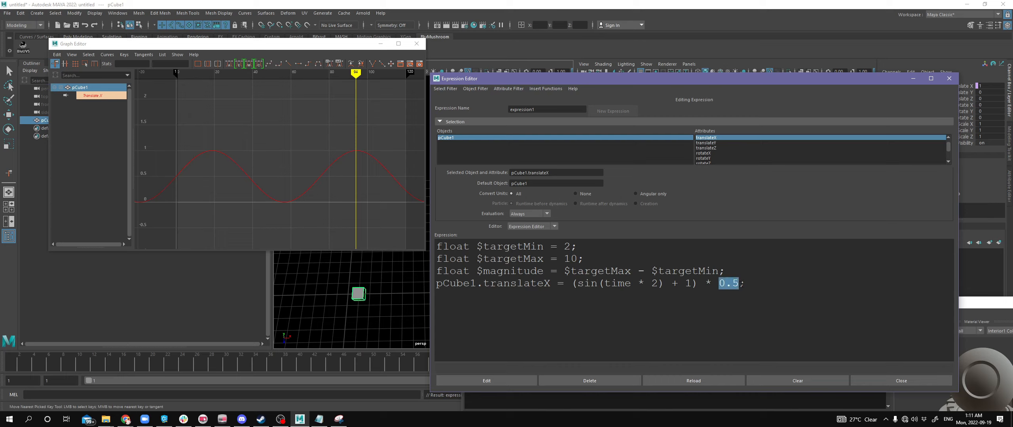
double_click(689, 284)
Step: Remove the parentheses around "sin(time * 2) + 1" and apply the edit to see the effect on the curve
left_click(692, 285)
left_click_drag(697, 285, 693, 284)
key("BackSpace")
left_click_drag(577, 284, 573, 284)
key("BackSpace")
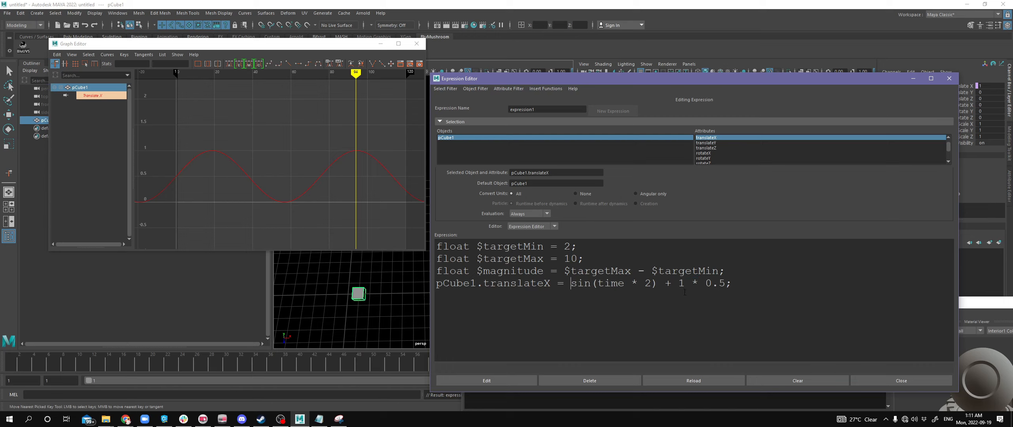
left_click_drag(678, 283, 724, 284)
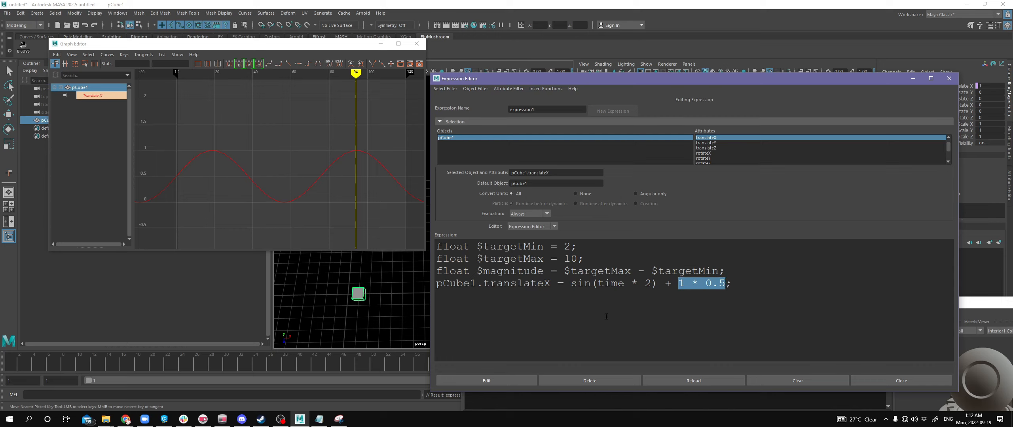
left_click(512, 378)
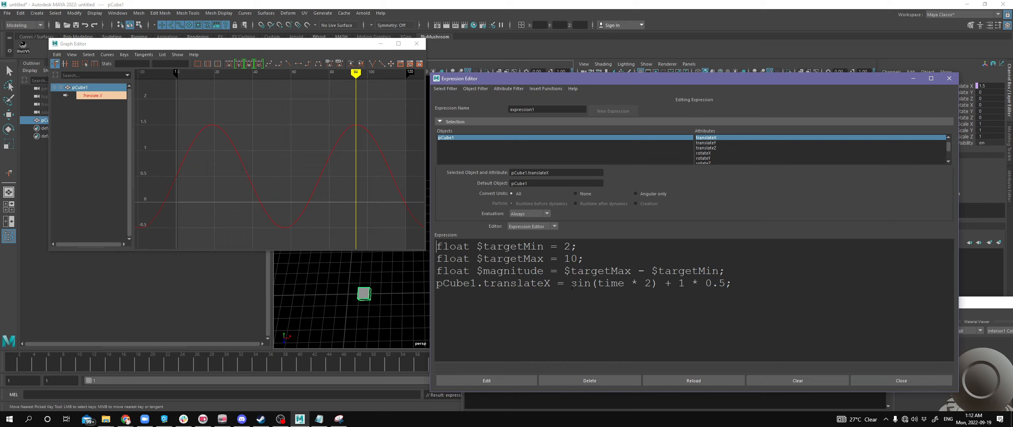
Step: Put the parentheses back around "sin(time * 2) + 1" in the translateX expression and apply the edit
type("(")
left_click(693, 283)
type(")")
left_click_drag(697, 283, 580, 284)
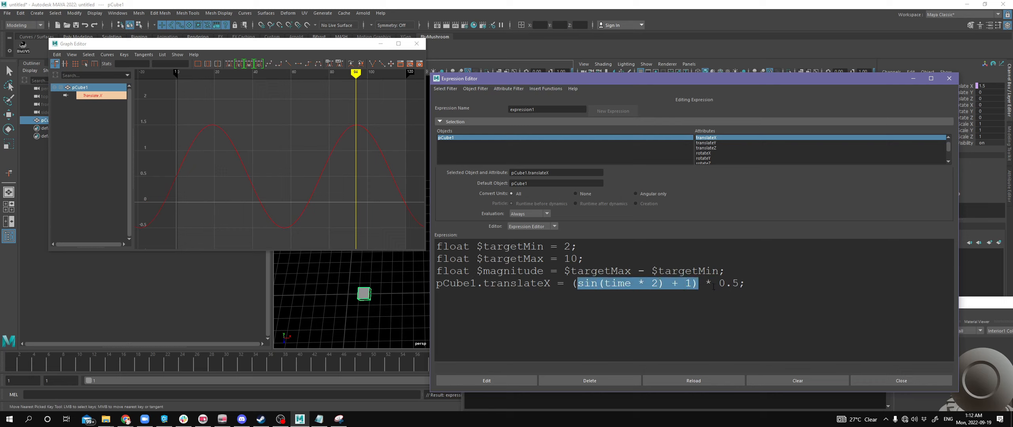
left_click_drag(717, 283, 738, 283)
left_click(498, 380)
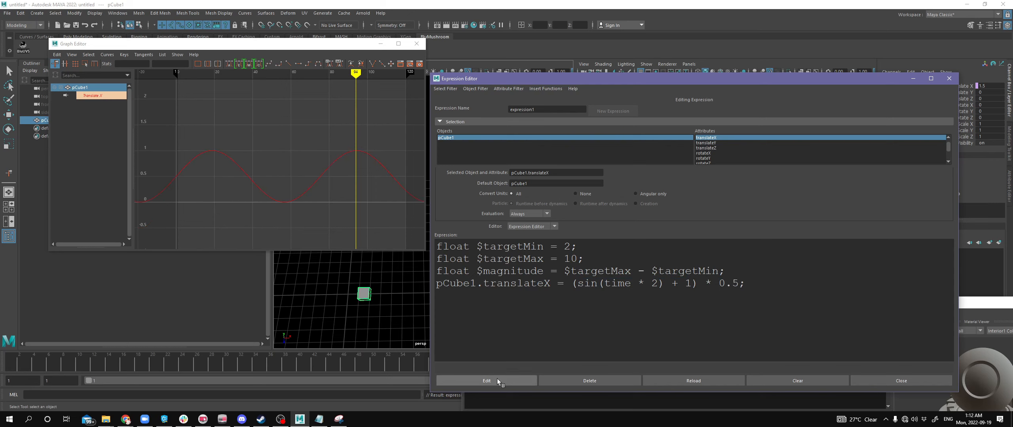
Step: Switch to the Notepad notes and correct the method 2 formula to "(sin() + 1) * 0.5"
key("alt+Tab")
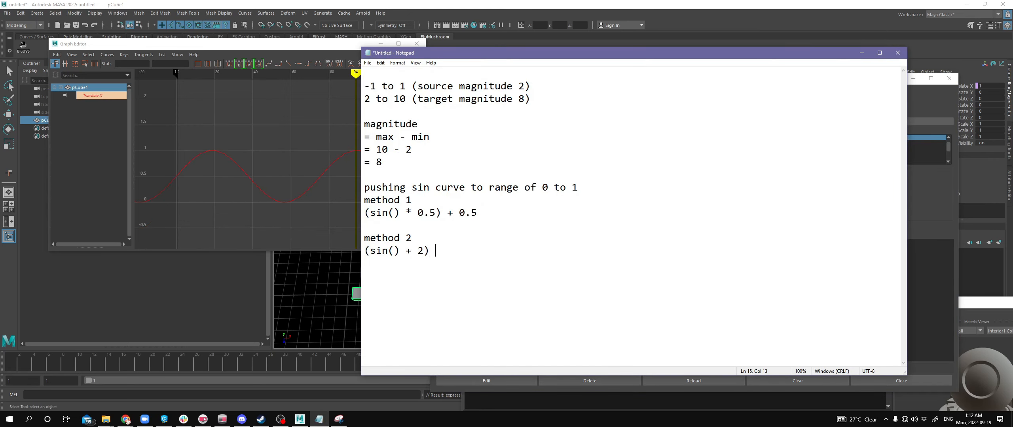
key("Delete")
type("1) * 0.5")
left_click_drag(430, 252, 366, 253)
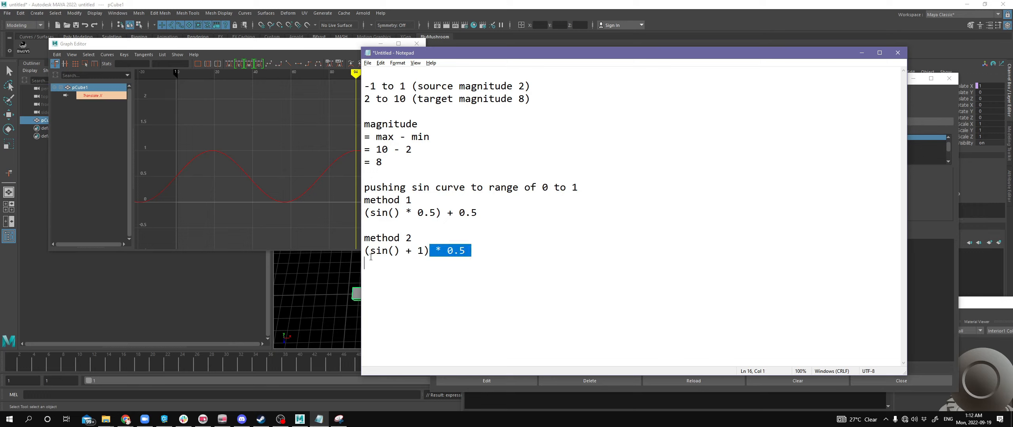
left_click(421, 259)
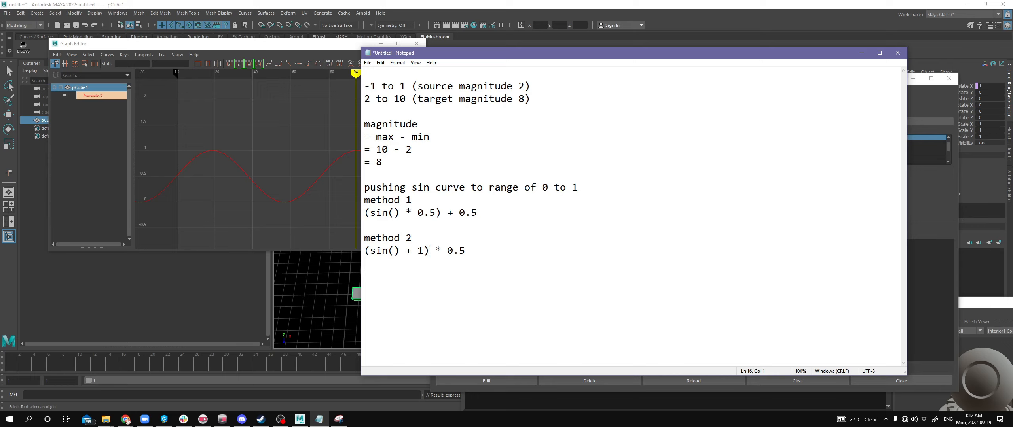
left_click_drag(429, 252, 364, 252)
Step: Remove the outer parentheses from the method 1 formula in the notes, and restore them around "sin() * 0.5"
left_click_drag(370, 213, 364, 213)
key("Delete")
left_click(435, 213)
key("BackSpace")
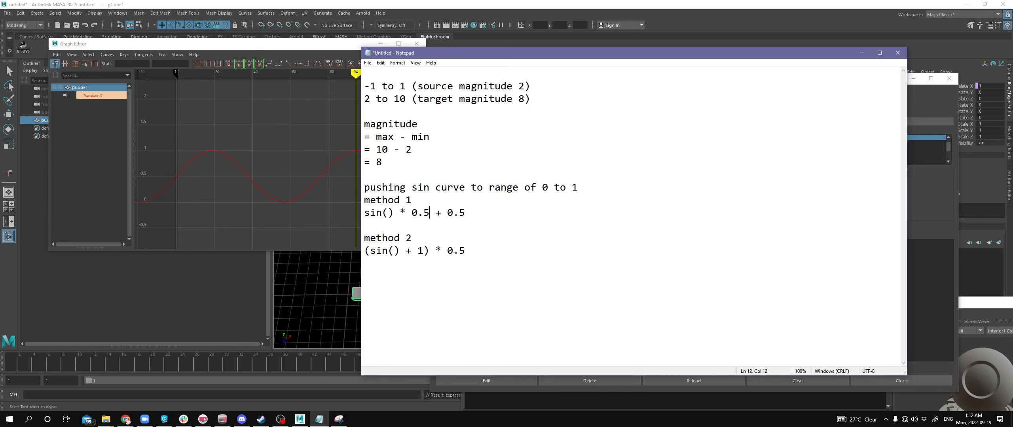
left_click_drag(469, 214, 364, 214)
left_click(365, 214)
left_click(432, 214)
type(")")
left_click(365, 214)
type("(")
Step: Insert "time" as the argument of sin() in both the method 1 and method 2 formulas
left_click(393, 214)
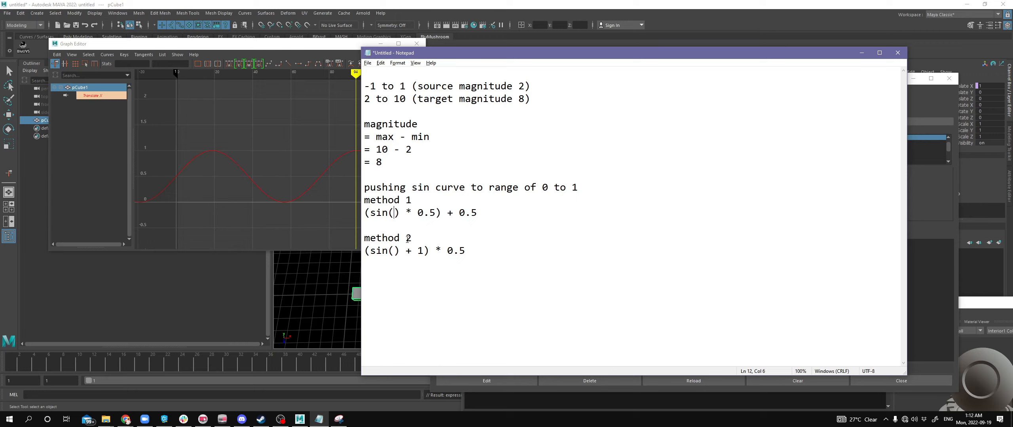
type("time")
key("Down")
key("Right")
key("Right")
type("time")
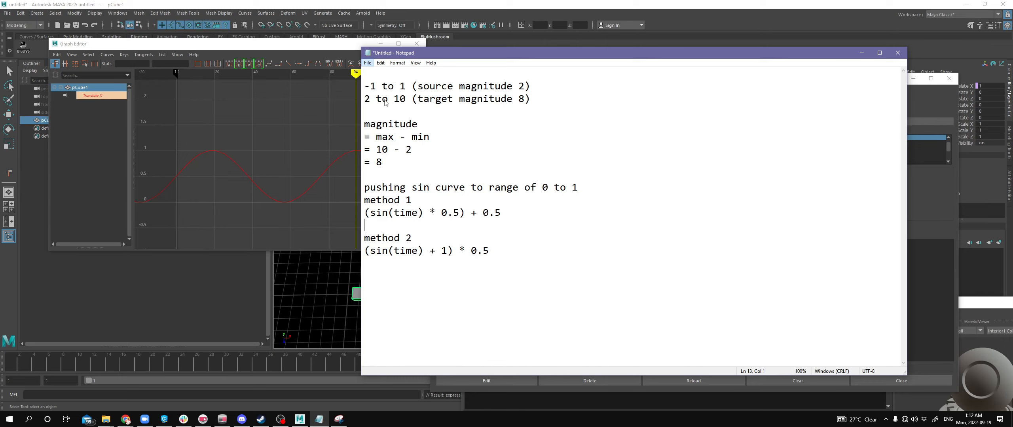
Step: Switch to Maya and replace "pCube1.translateX" with the variable declaration "float $sinNormalised" in front of the sine formula
left_click_drag(394, 99, 516, 107)
key("alt+Tab")
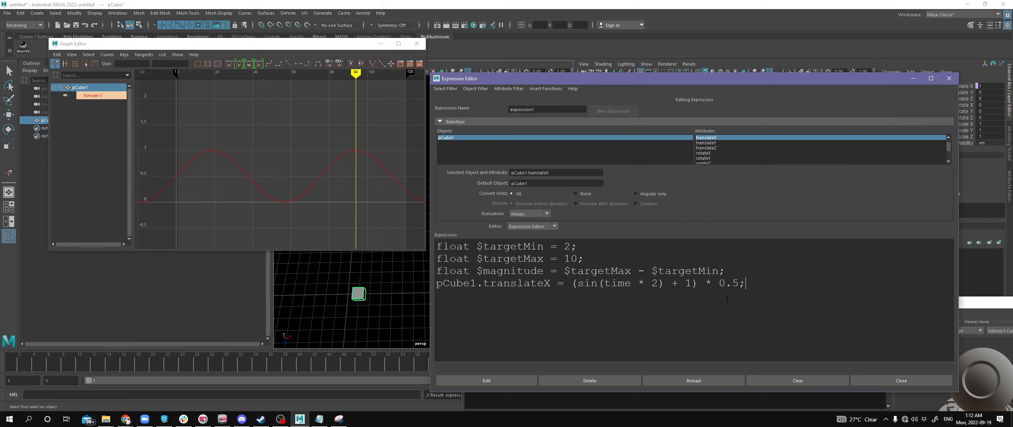
left_click_drag(572, 283, 731, 283)
left_click(556, 328)
key("shift+Home")
type("float")
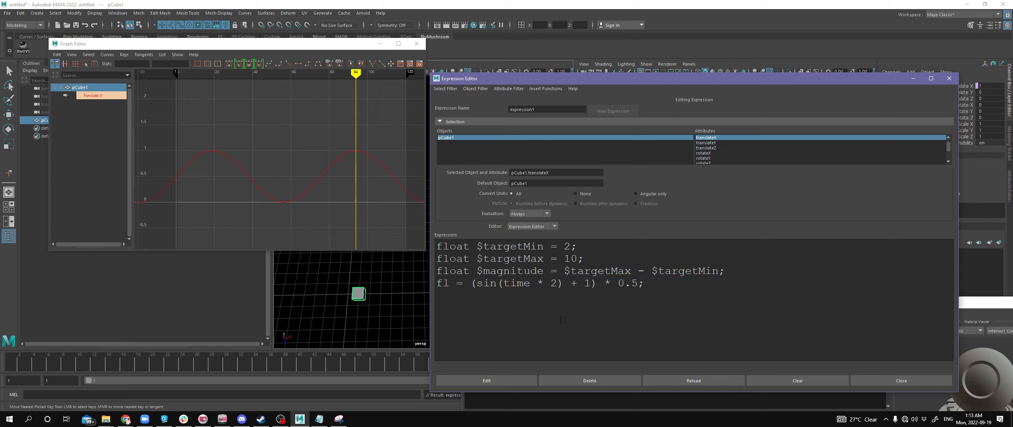
type(" $sin")
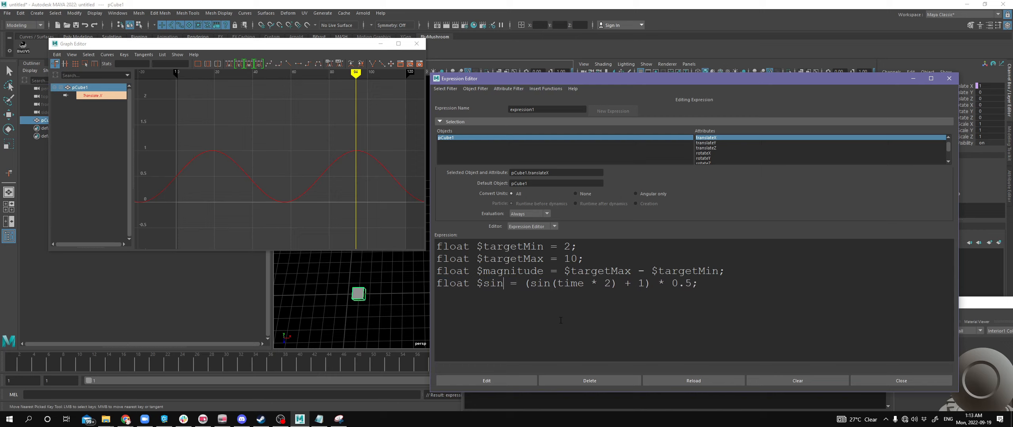
type("Normalised")
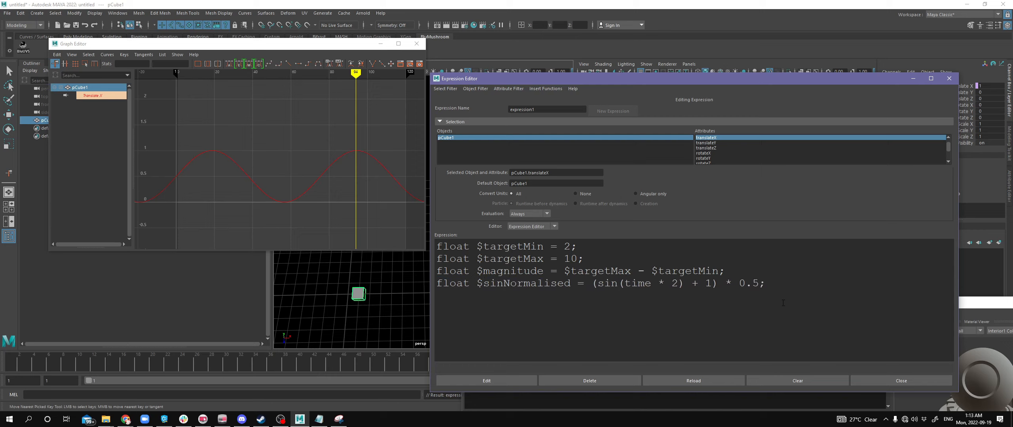
Step: Start a new last line with "tx =" and correct the variable name above it to $sineNormalised
type("tx =")
key("shift+Right")
key("Right")
type("e")
Step: Copy the variable name $sineNormalised into the last line so it reads "tx = $sineNormalised;"
key("Left")
key("Left")
key("Left")
key("Left")
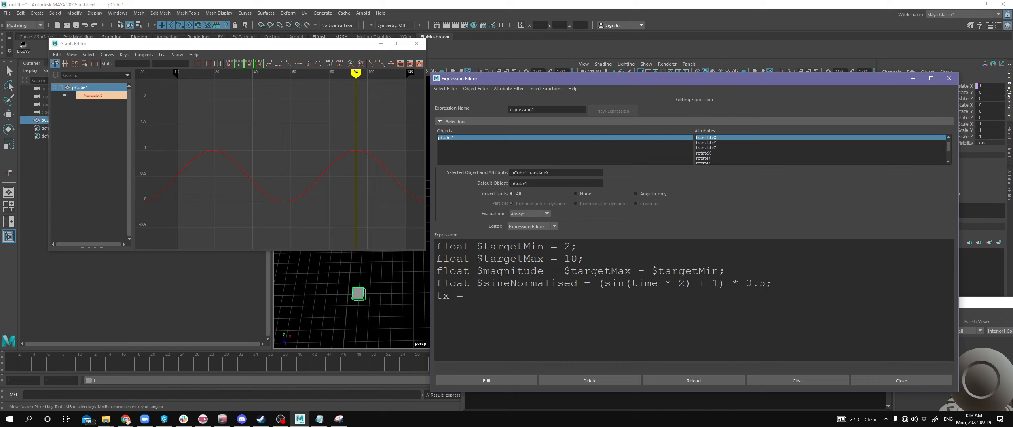
key("ctrl+shift+Right")
key("shift+Left")
key("ctrl+c")
key("ctrl+End")
key("ctrl+v")
type(";")
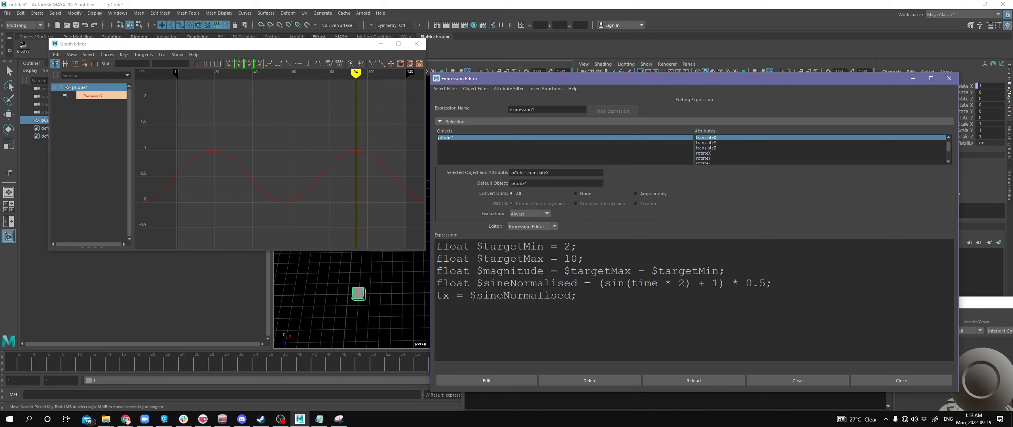
Step: Review the parenthesized sine term and the tx assignment, and apply the expression edit
left_click_drag(599, 286, 725, 284)
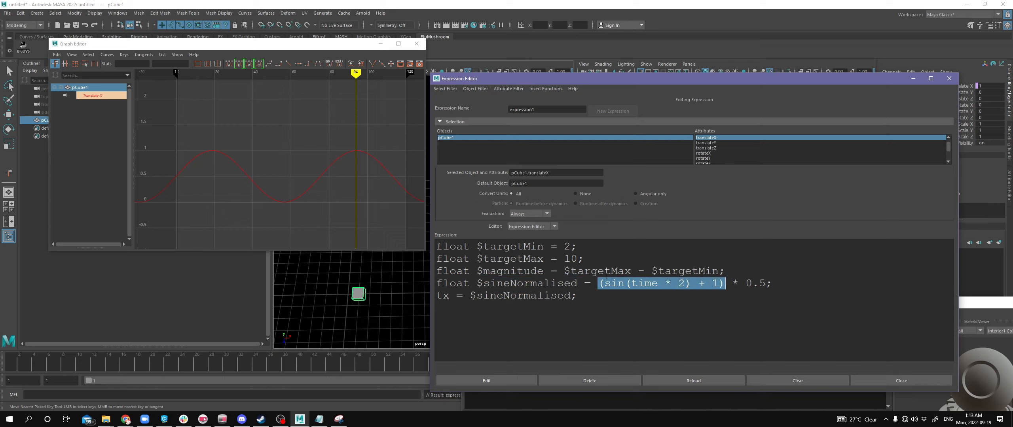
mouse_move(579, 283)
left_mouse_down()
mouse_move(460, 283)
mouse_move(470, 296)
mouse_move(575, 296)
left_mouse_up()
left_click(578, 296)
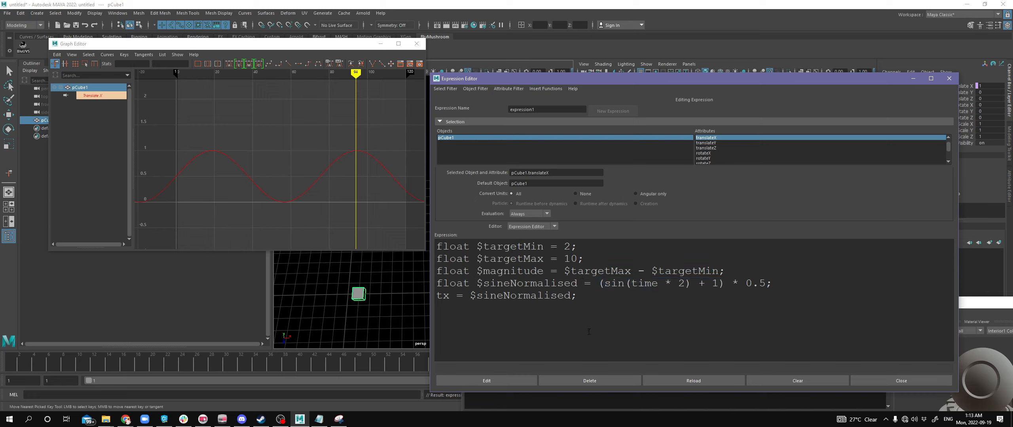
left_click(513, 381)
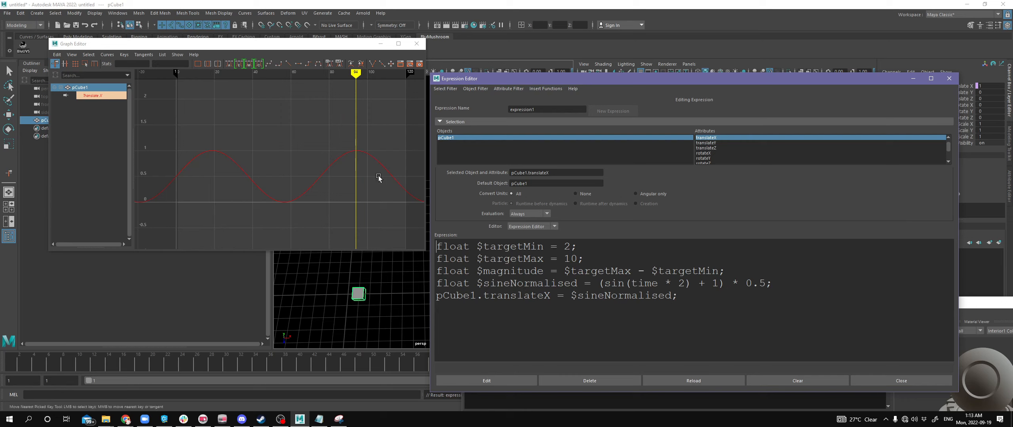
Step: Scrub the timeline to check the cube's normalized motion, and switch to Notepad to review the magnitude notes
left_click_drag(228, 352, 613, 374)
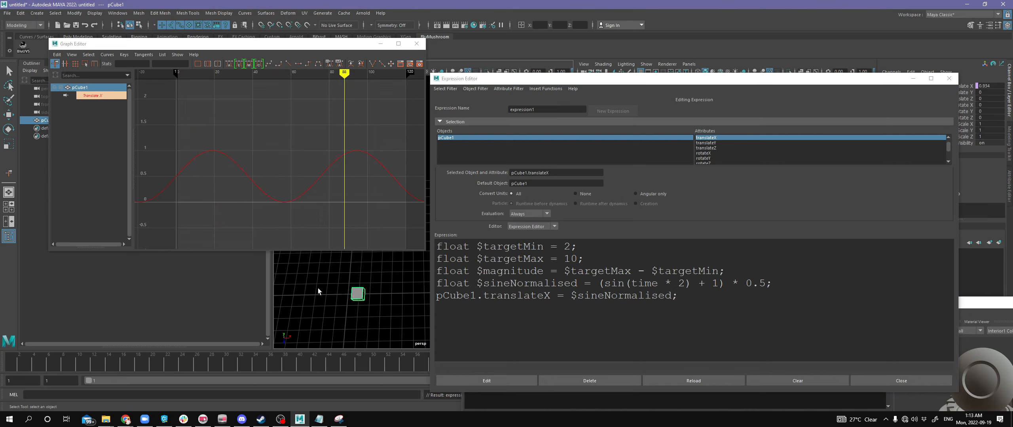
left_click_drag(359, 360, 1, 341)
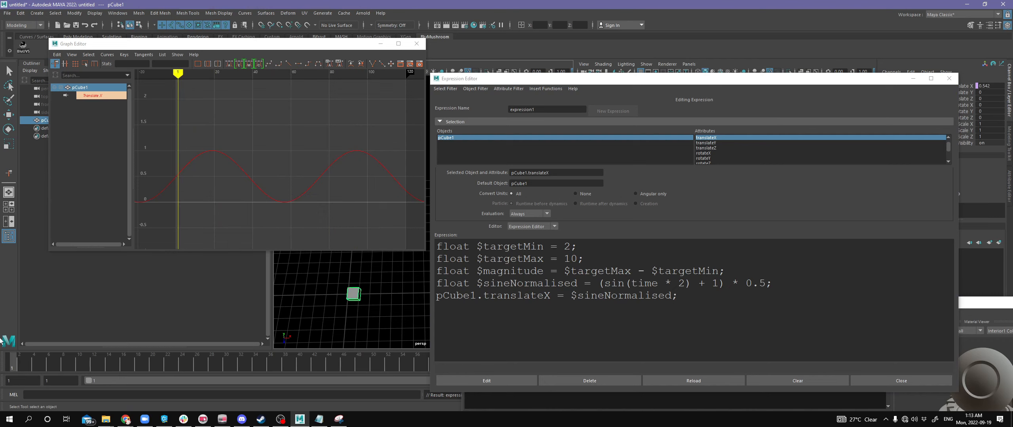
left_click(675, 322)
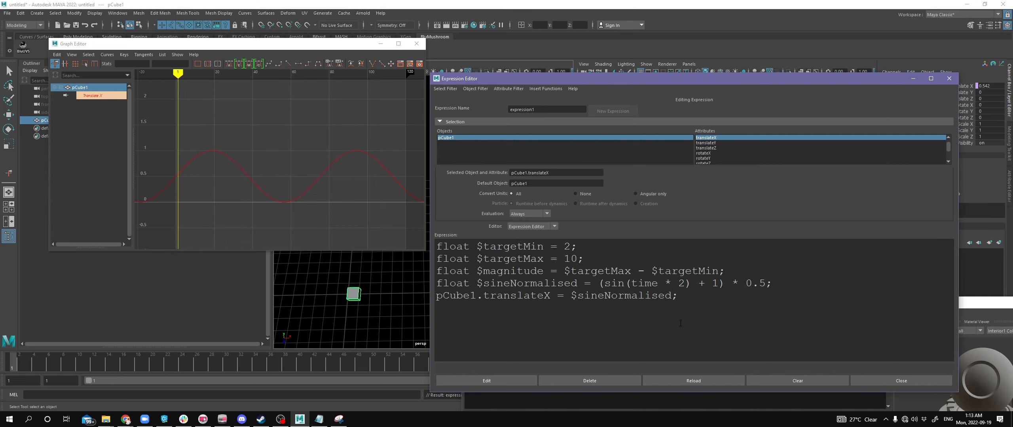
key("alt+Tab")
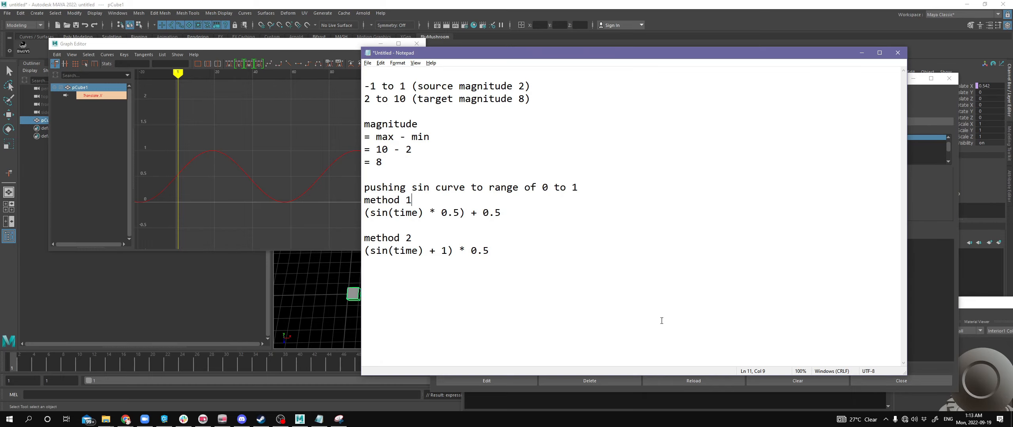
Step: Switch to Maya, multiply $sineNormalised by $magnitude in the pCube1.translateX line, and apply the expression edit
left_click(289, 181)
right_click_drag(282, 202, 283, 206, "alt+shift")
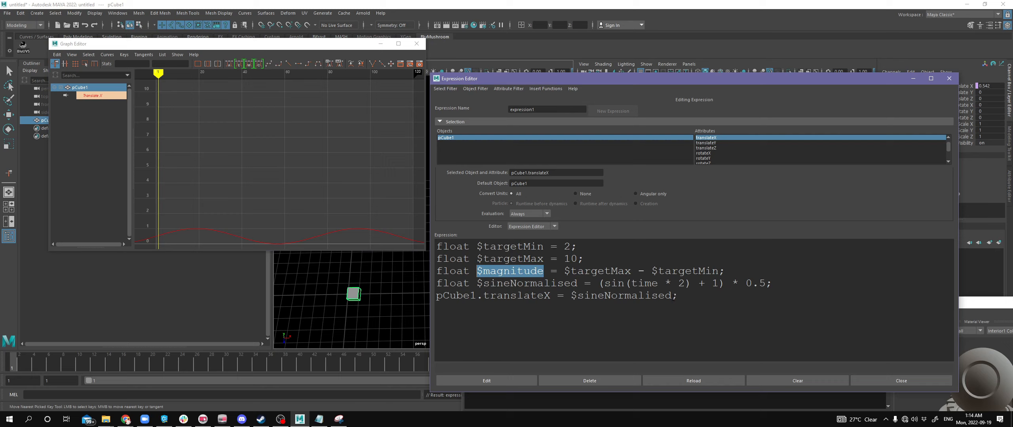
left_click(674, 296)
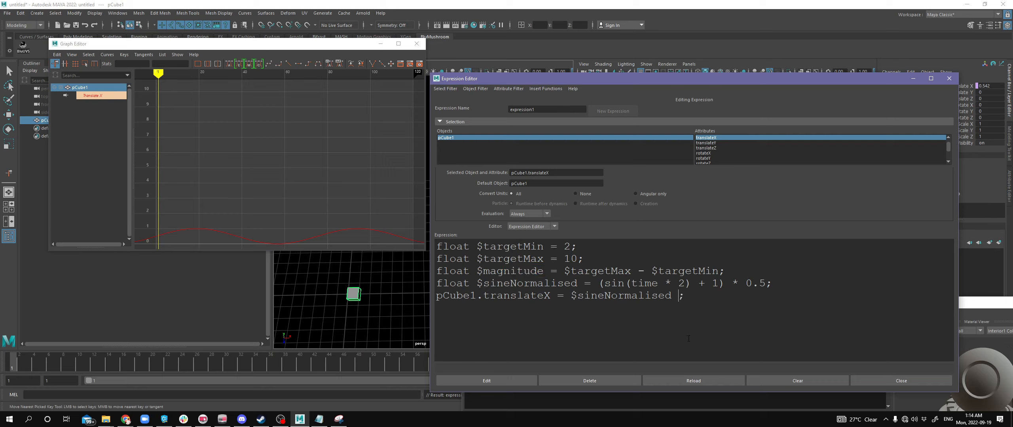
type("*")
key("ctrl+v")
left_click(521, 381)
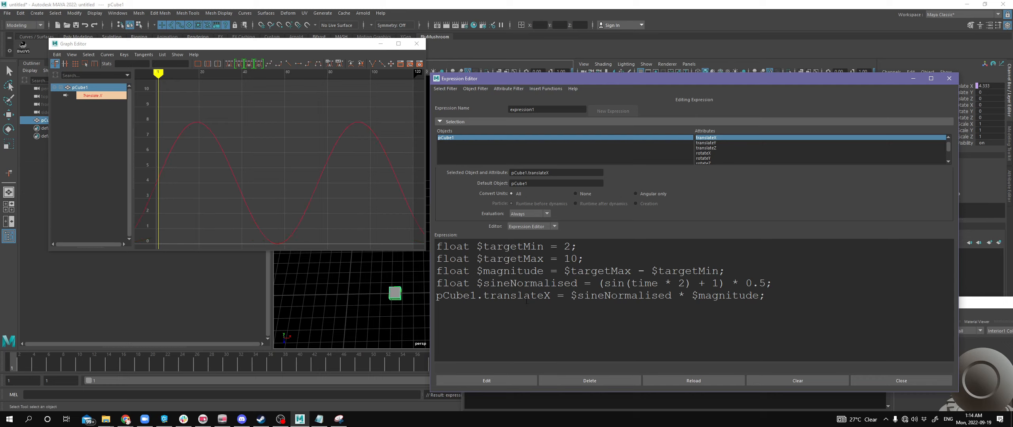
Step: Add "+ $targetMin" to the end of the pCube1.translateX formula and apply the expression edit
left_click_drag(571, 296, 679, 297)
left_click(689, 301)
key("Left")
type("+ $targetm")
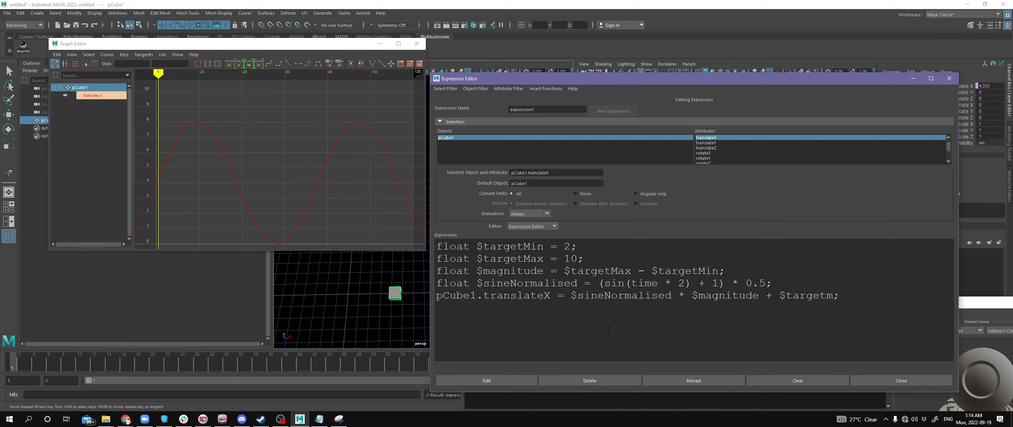
key("BackSpace")
type("Min")
left_click(508, 382)
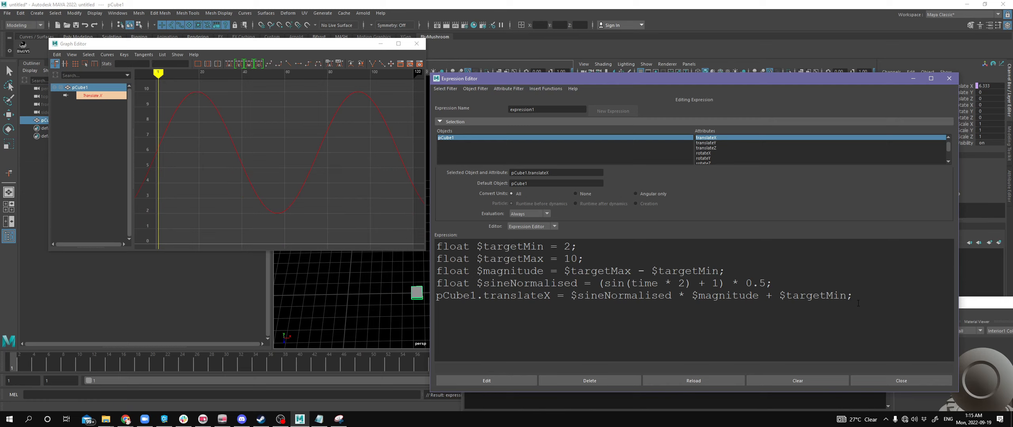
Step: Review the complete remap expression, from the target values through the sine formula, against the Translate X curve
left_click_drag(856, 296, 442, 240)
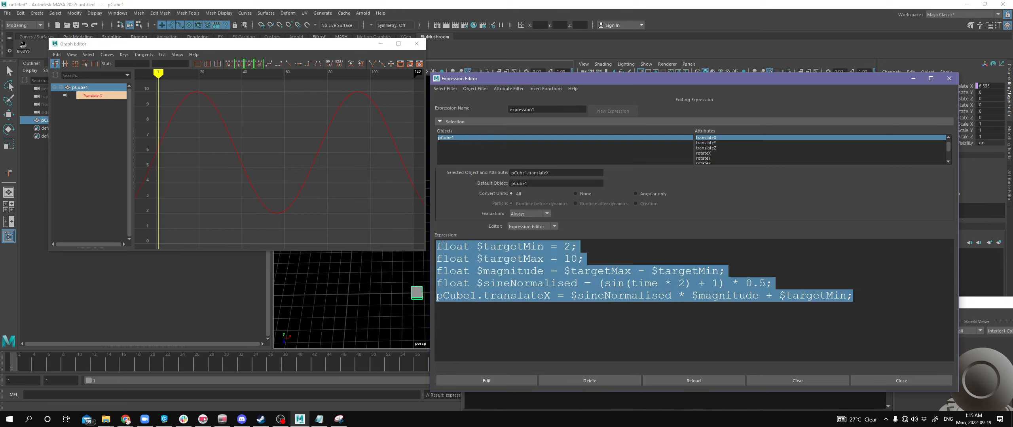
left_click(502, 270)
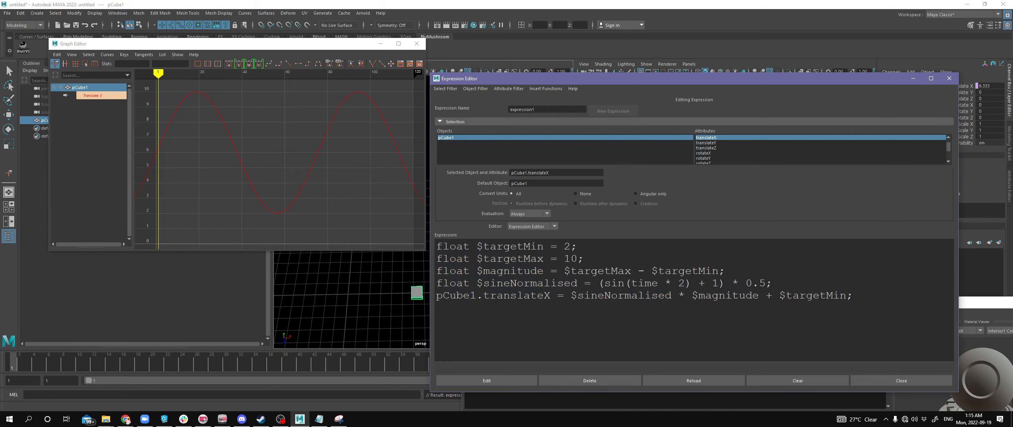
left_click_drag(437, 246, 775, 296)
left_click(580, 296)
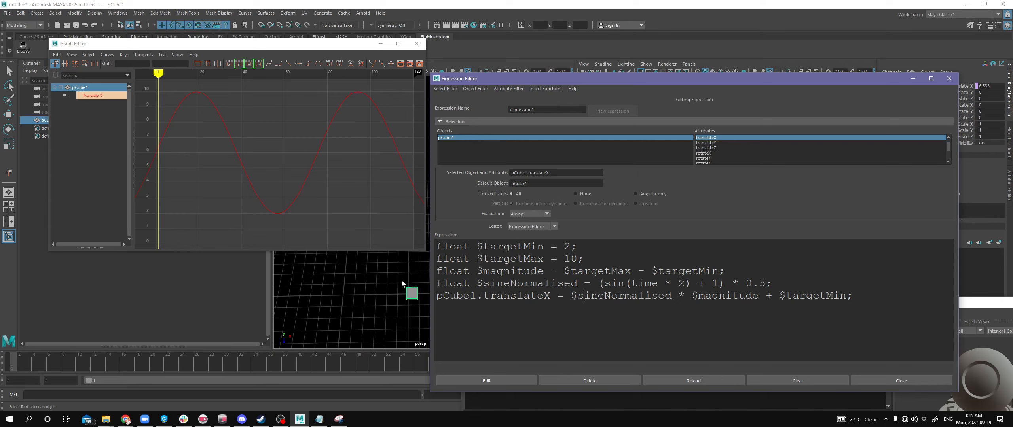
left_click(363, 227)
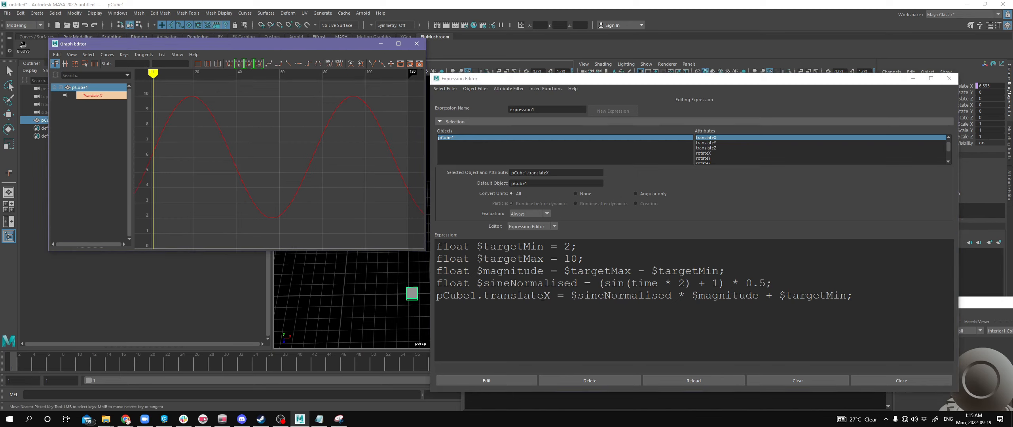
left_click_drag(841, 330, 613, 261)
left_click(613, 260)
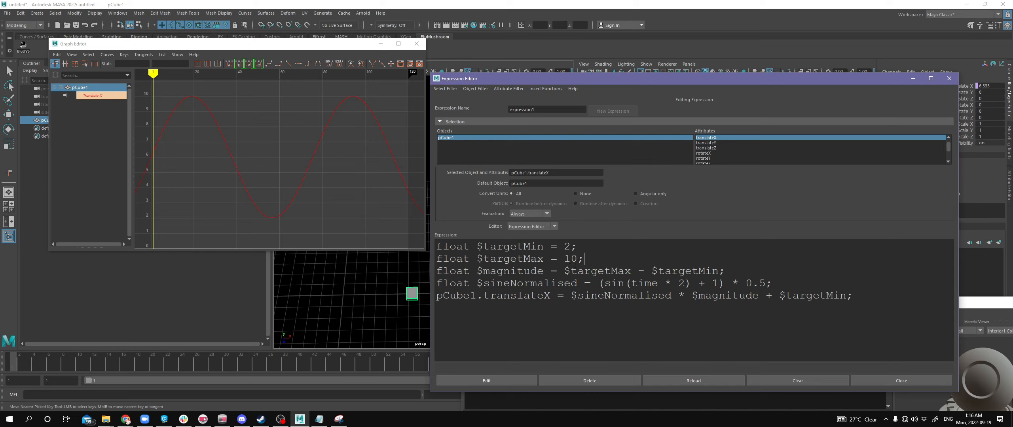
double_click(568, 247)
left_click_drag(604, 283, 772, 283)
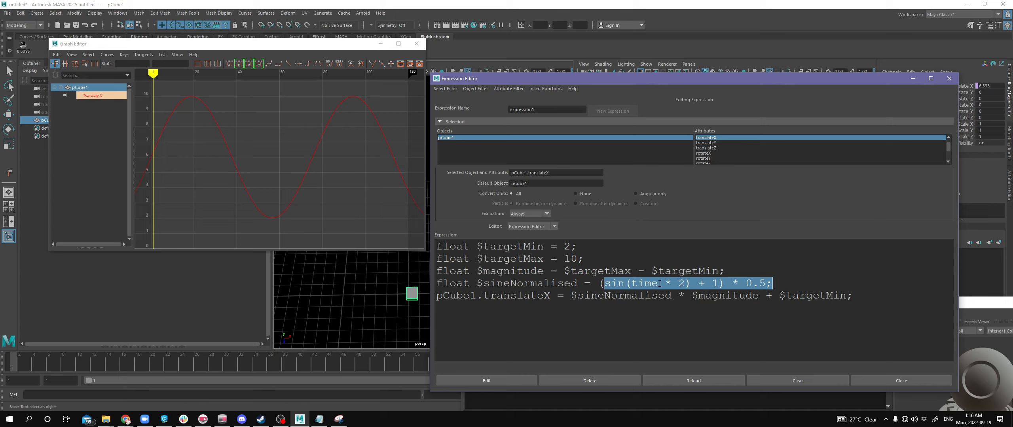
double_click(568, 247)
left_click_drag(853, 296, 435, 246)
Step: Set $targetMin to -2, apply the expression edit, and widen the curve view to include the negative range
left_click(570, 258)
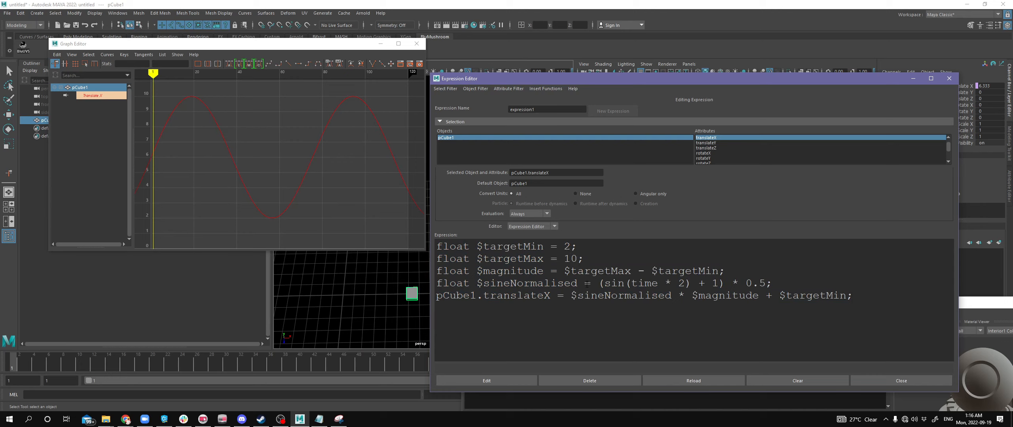
type("-")
right_click_drag(337, 201, 311, 194, "alt")
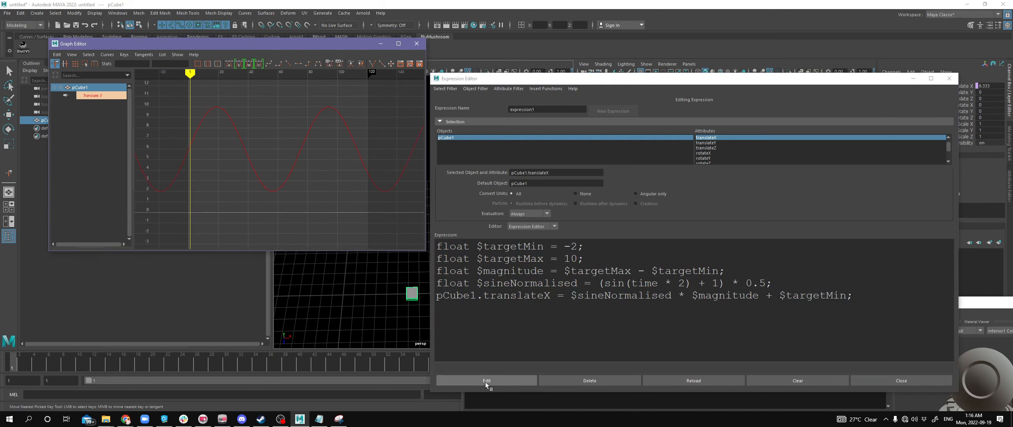
left_click(487, 381)
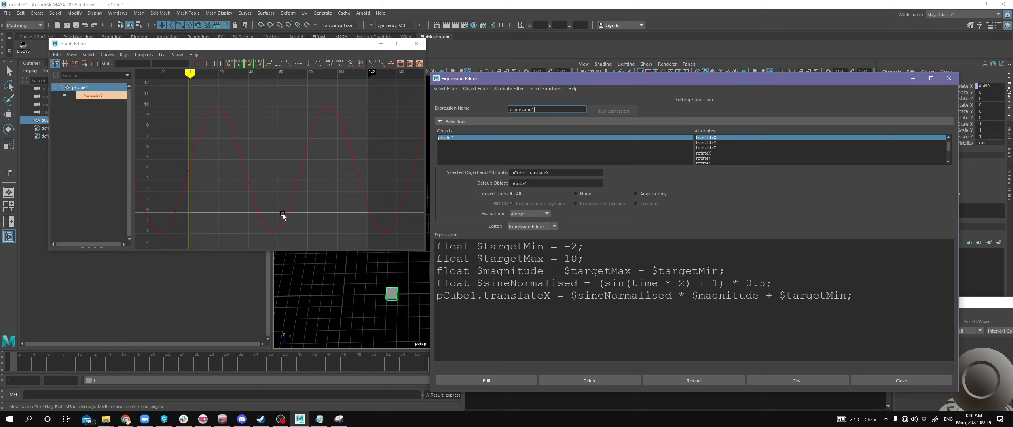
Step: Set $targetMax to 3.56, apply the expression edit, and inspect the curve's peaks and troughs
double_click(570, 259)
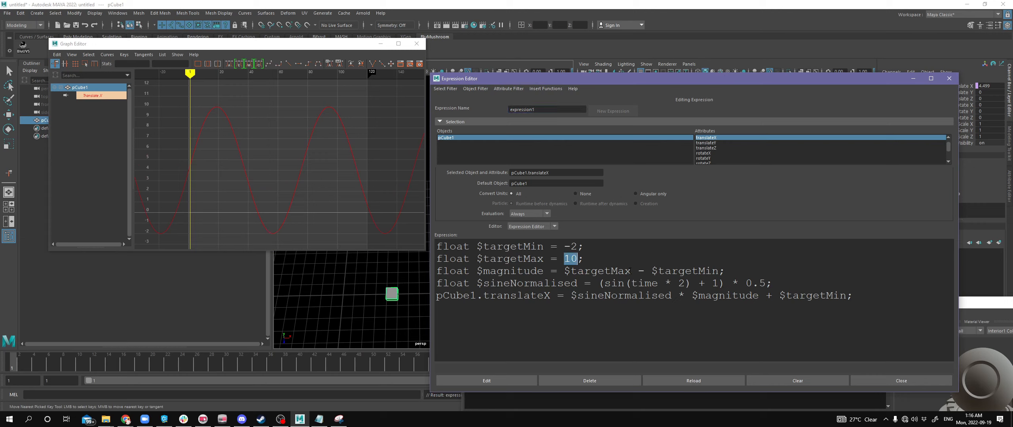
type("3.56")
left_click(487, 380)
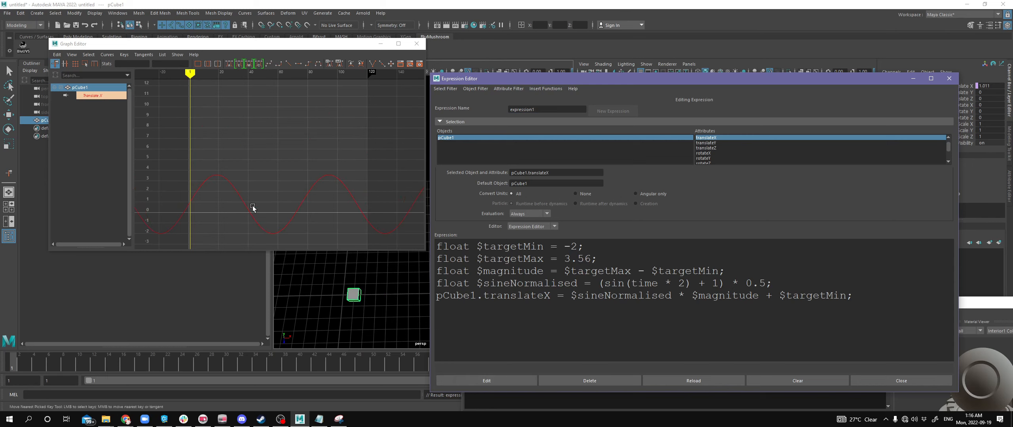
scroll(258, 195, "up", 3)
mouse_move(258, 195)
middle_mouse_down("alt")
mouse_move(316, 111)
mouse_move(293, 116)
middle_mouse_up("alt")
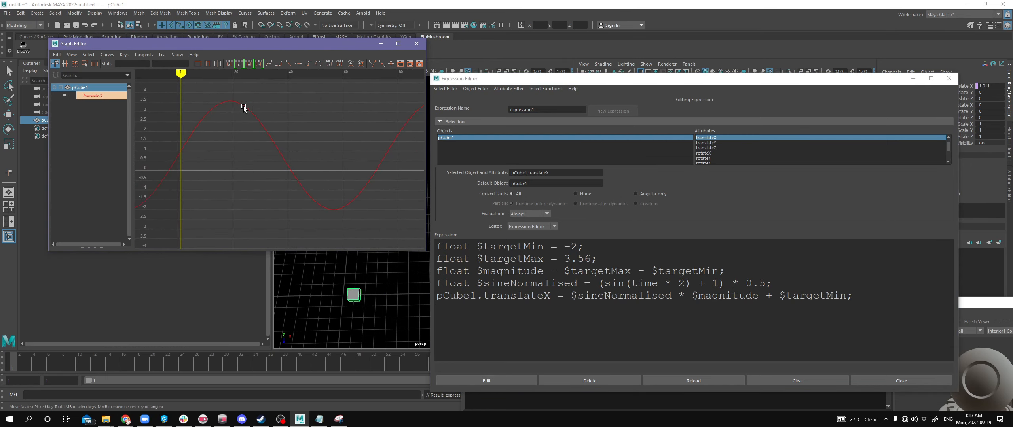
Step: Change $targetMin to -8 in the expression
left_click(566, 258)
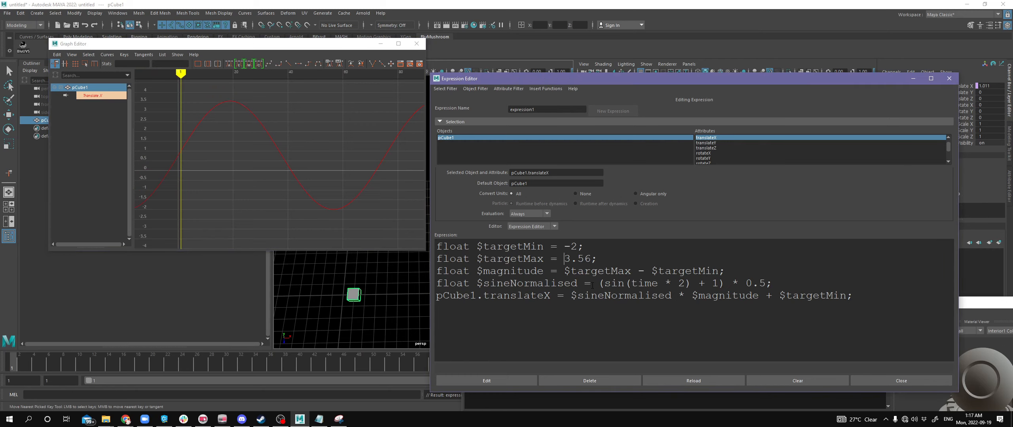
key("Up")
key("Right")
key("shift+Right")
type("8")
Step: Set $targetMax to -3, apply the expression edit, and frame the Translate X curve
key("Down")
key("Left")
key("Left")
type("-")
key("BackSpace")
key("Delete")
key("Delete")
key("Delete")
key("Delete")
type("-3")
left_click(510, 381)
key("f")
middle_click_drag(336, 199, 340, 156, "alt")
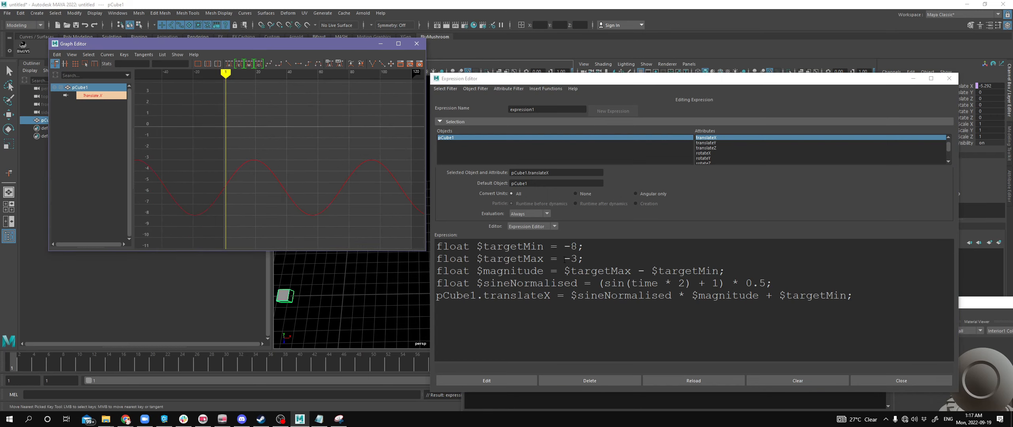
Step: Make $targetMax positive with a value of 3.4
double_click(574, 246)
left_click(570, 258)
key("BackSpace")
key("Right")
type(".4")
Step: Set $targetMin to 8.7 so it exceeds the maximum, and apply the expression edit
left_click(579, 247)
key("Left")
key("BackSpace")
key("Right")
type(".7")
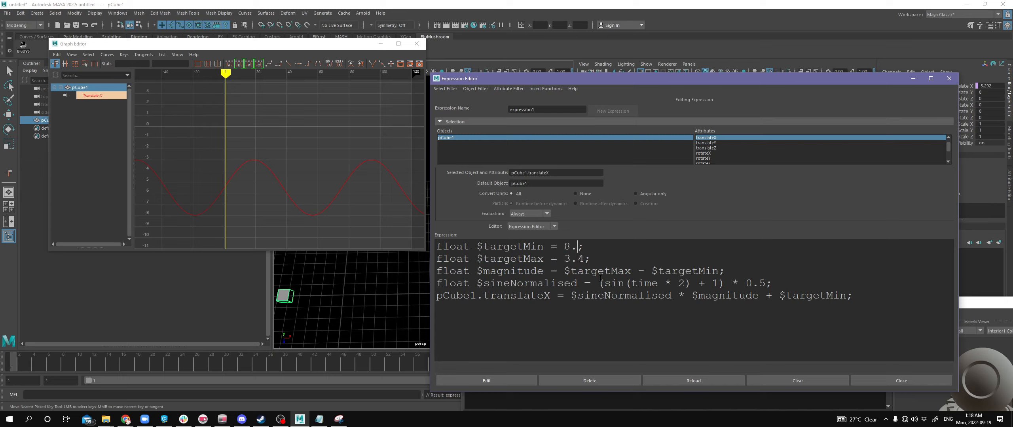
left_click(505, 375)
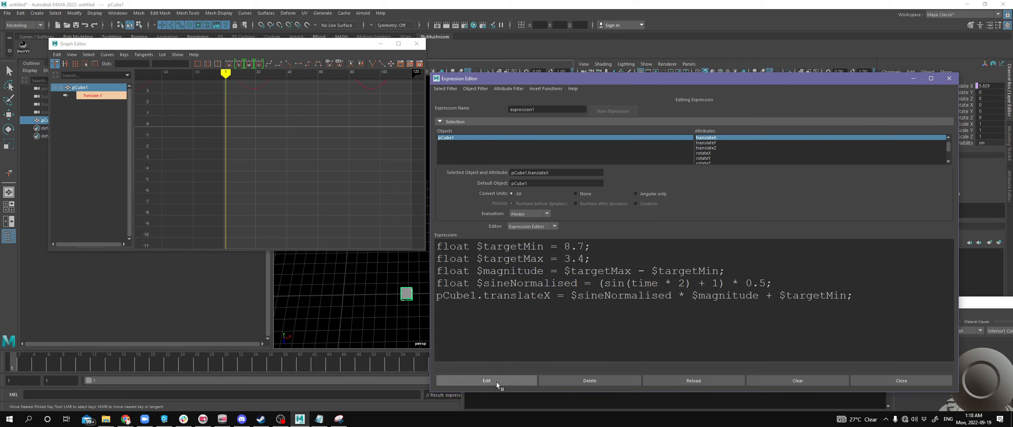
Step: Frame the Translate X curve and compare its range and direction with the $targetMin and $targetMax values in the expression
left_click(323, 185)
key("f")
scroll(312, 199, "down", 4)
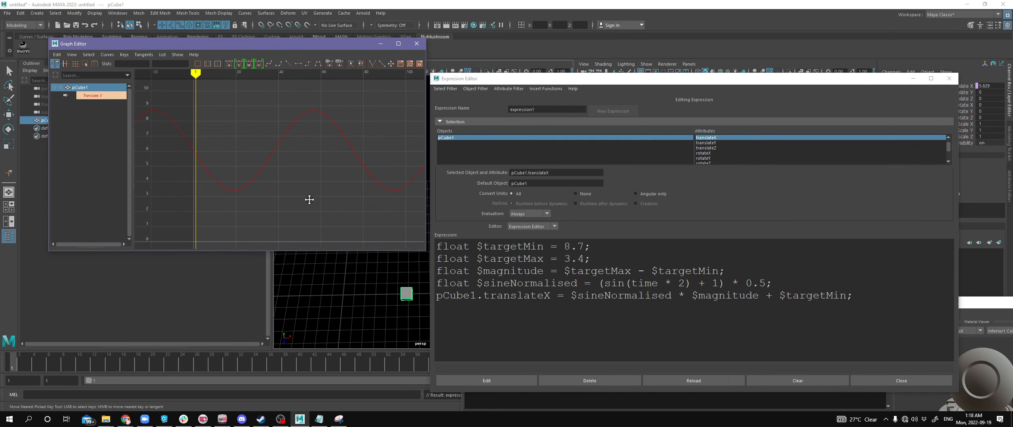
middle_click_drag(309, 201, 276, 201, "alt")
scroll(276, 202, "down", 3)
scroll(277, 202, "up", 1)
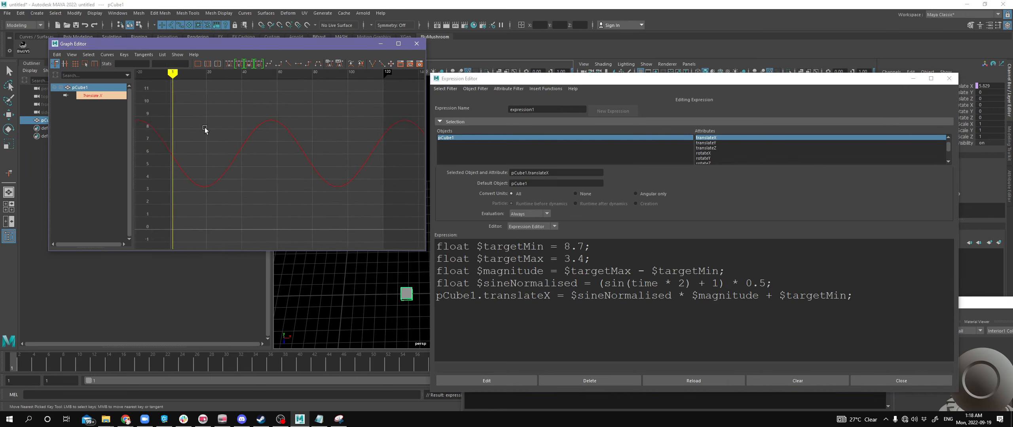
scroll(229, 127, "up", 2)
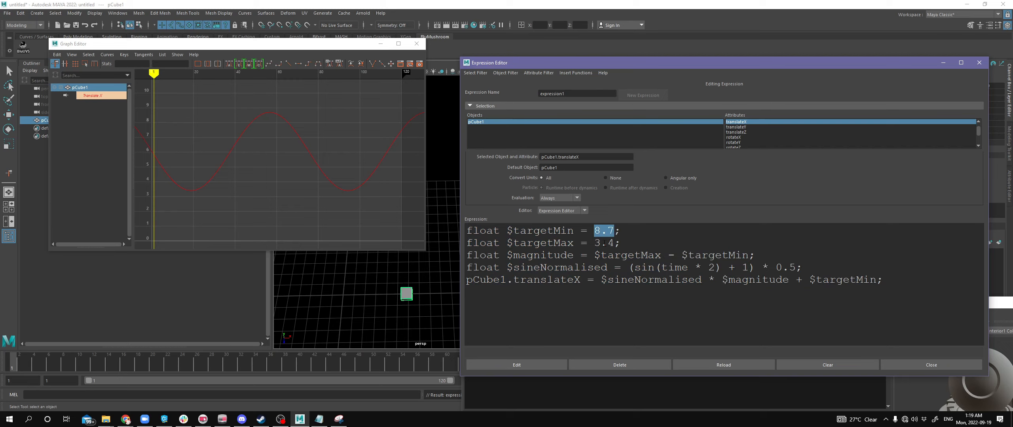
left_click_drag(594, 244, 502, 243)
left_click_drag(588, 258, 752, 294)
left_click(753, 295)
mouse_move(615, 231)
left_mouse_down()
mouse_move(594, 231)
mouse_move(614, 243)
left_mouse_up()
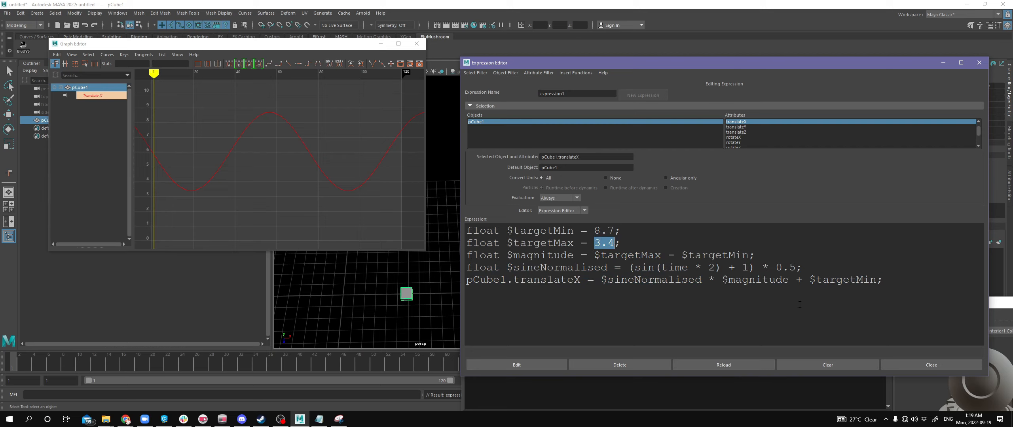
left_click(617, 301)
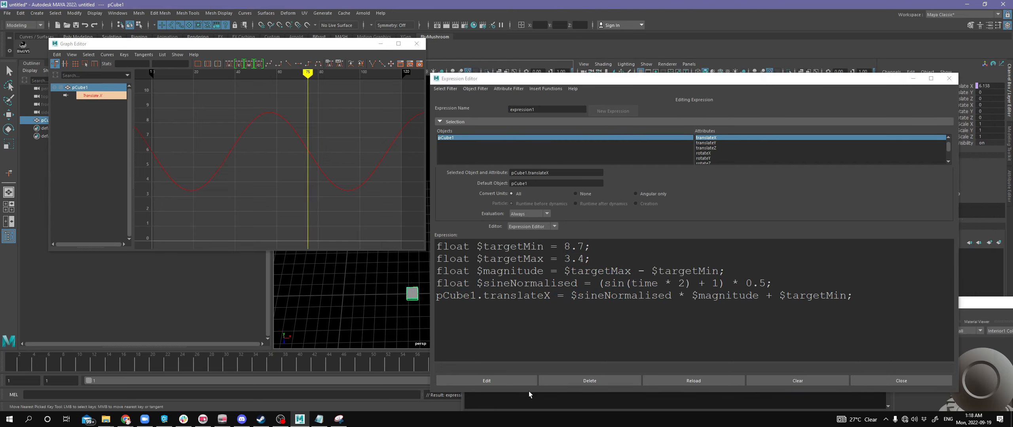